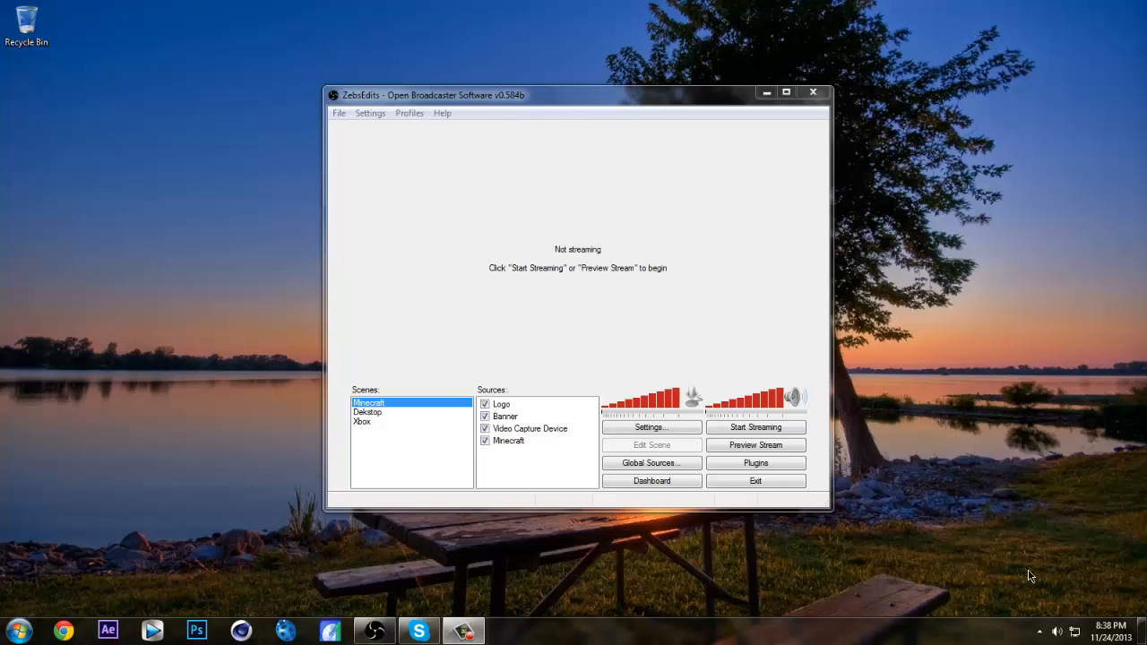
- Switch to Chrome, search for openbroadcaster, and open the download page of the Open Broadcaster Software website
left_click(63, 631)
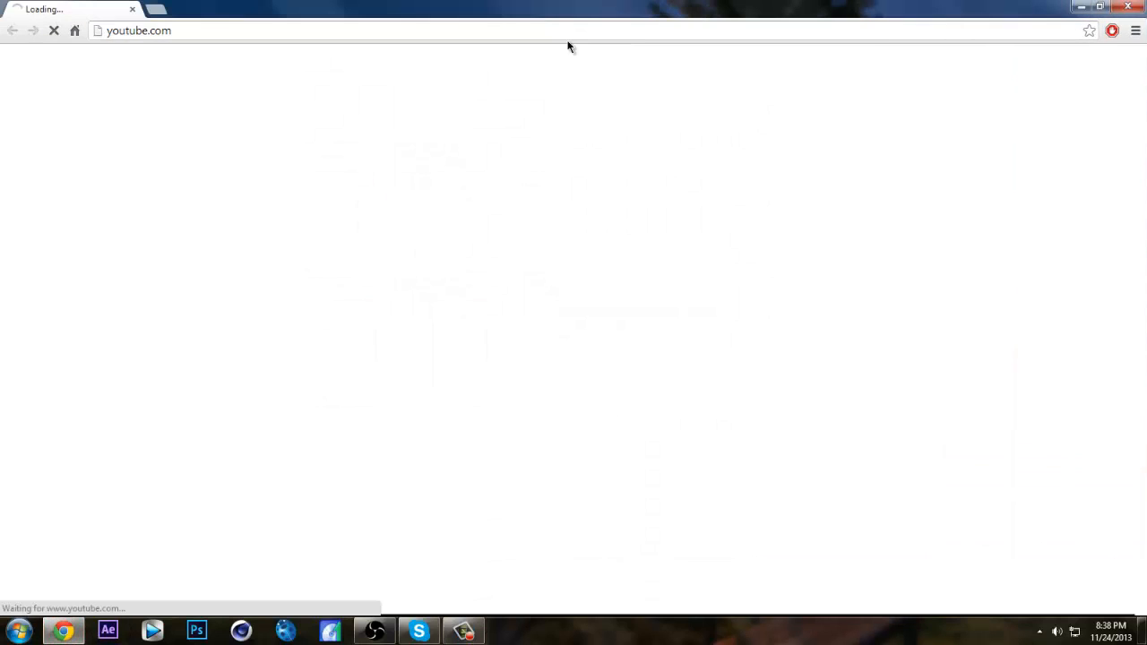
left_click(568, 30)
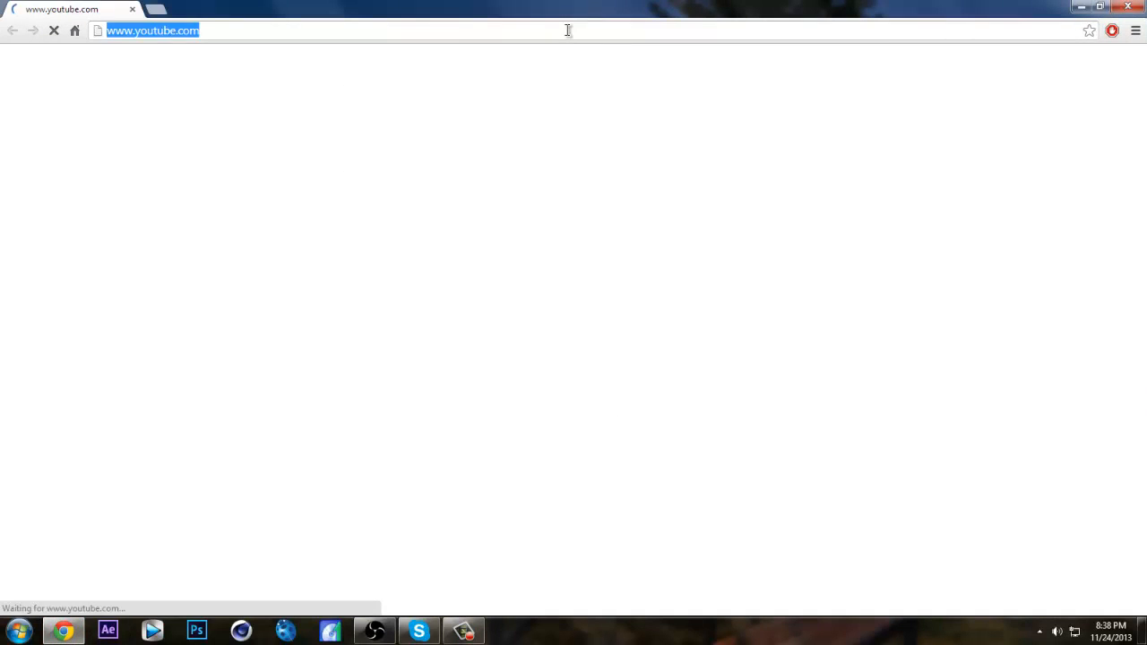
type("ope")
key("Return")
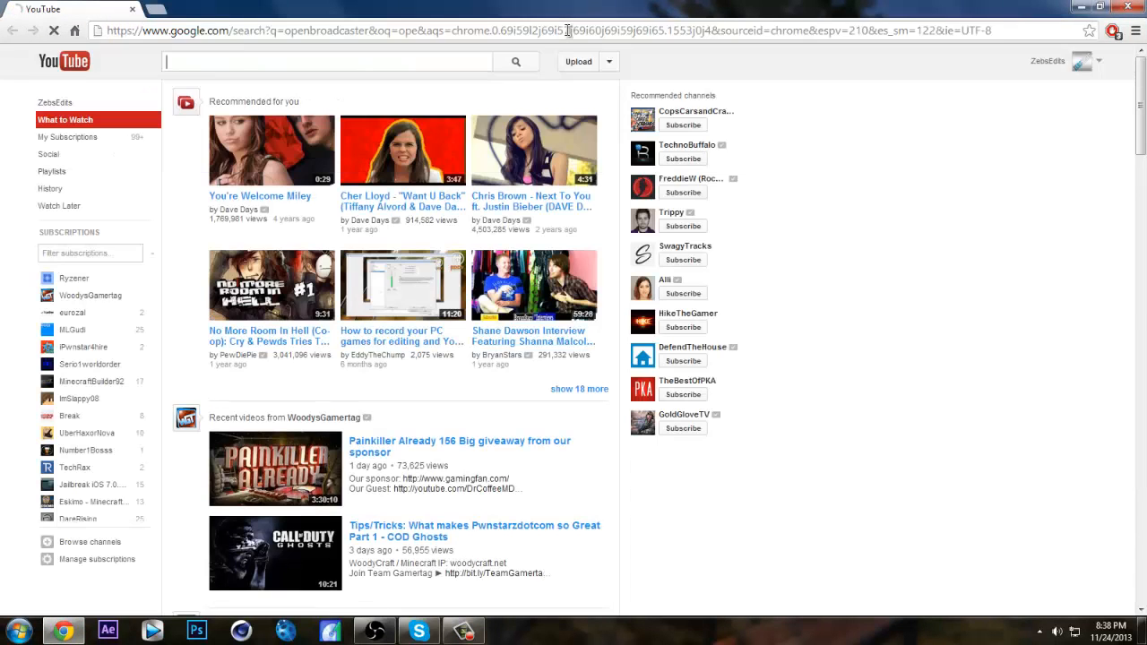
left_click(157, 173)
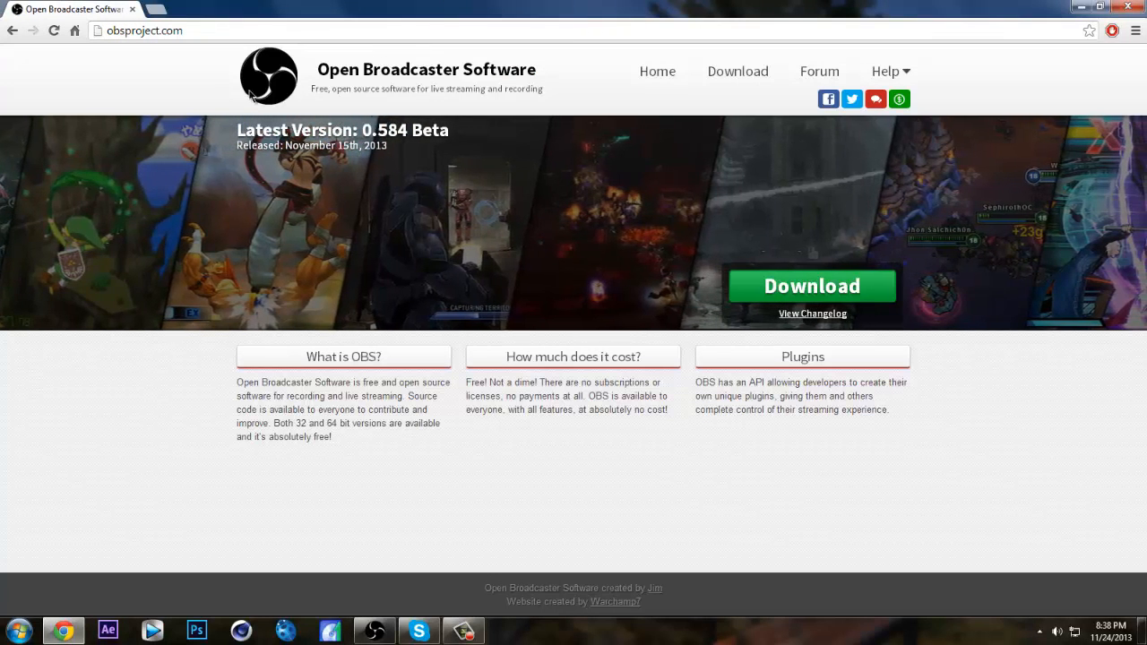
left_click(722, 72)
left_click(381, 325)
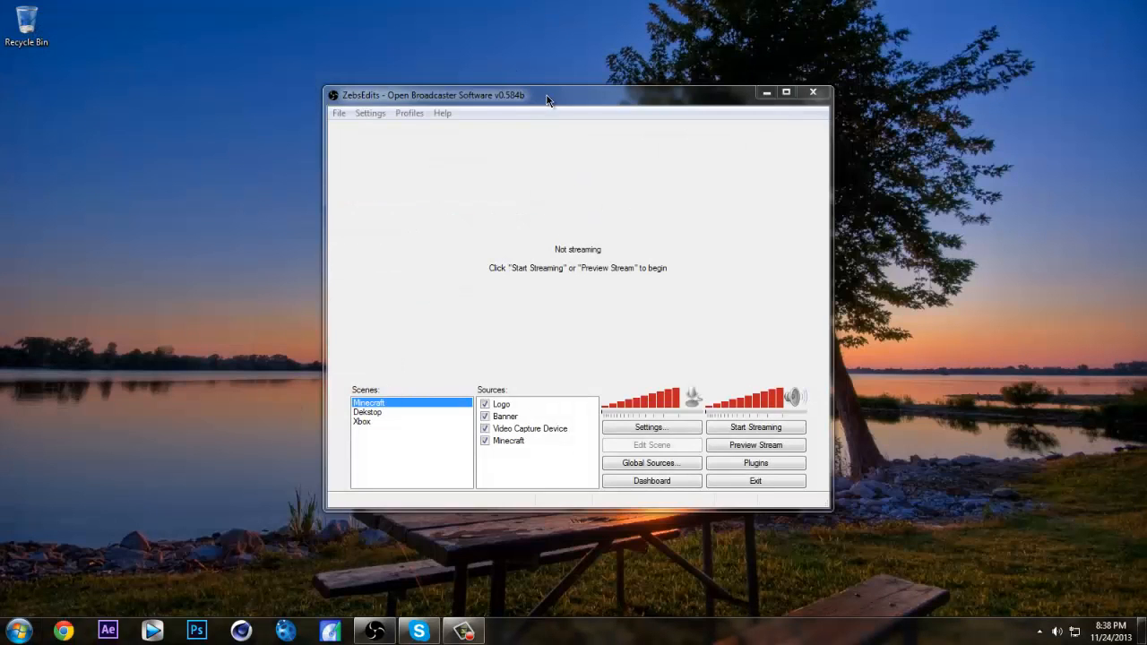
- Search the computer's installed programs for "open broad" to view the available Open Broadcaster Software versions
left_click_drag(547, 95, 564, 89)
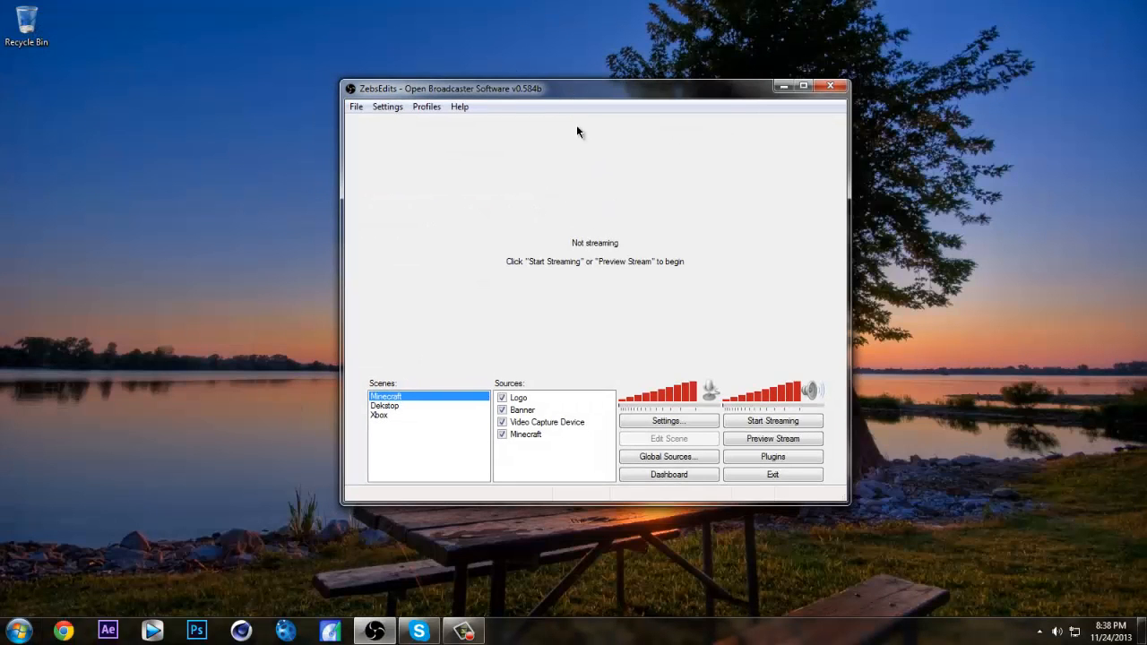
key("super")
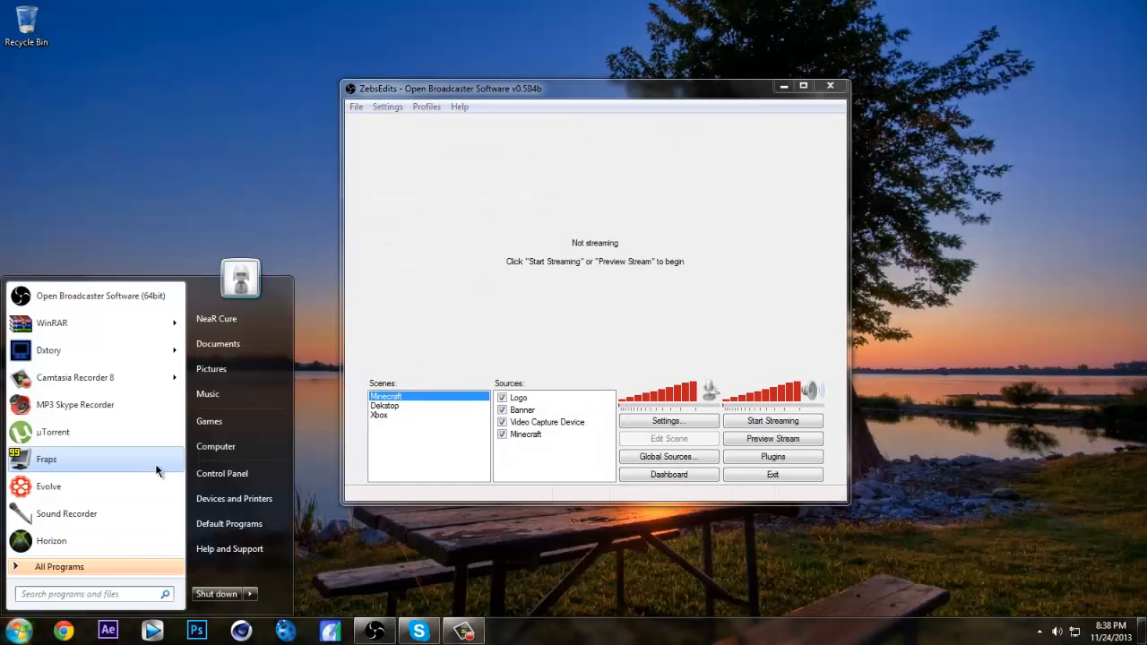
type("open b")
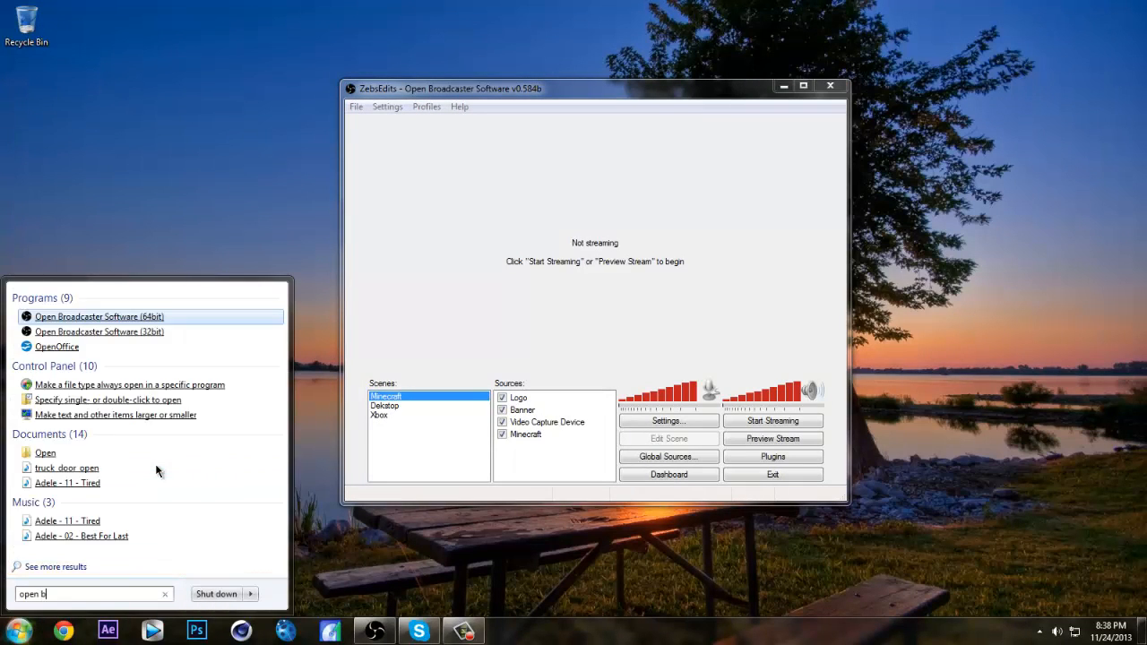
type("oard")
key("BackSpace")
key("BackSpace")
key("BackSpace")
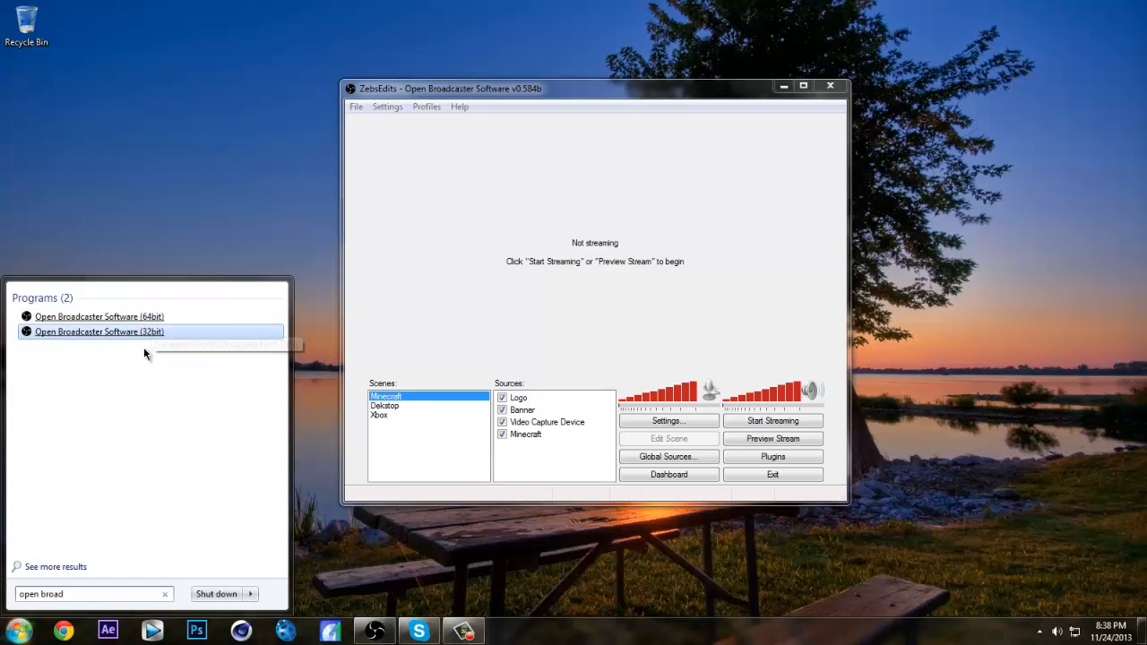
left_click(493, 94)
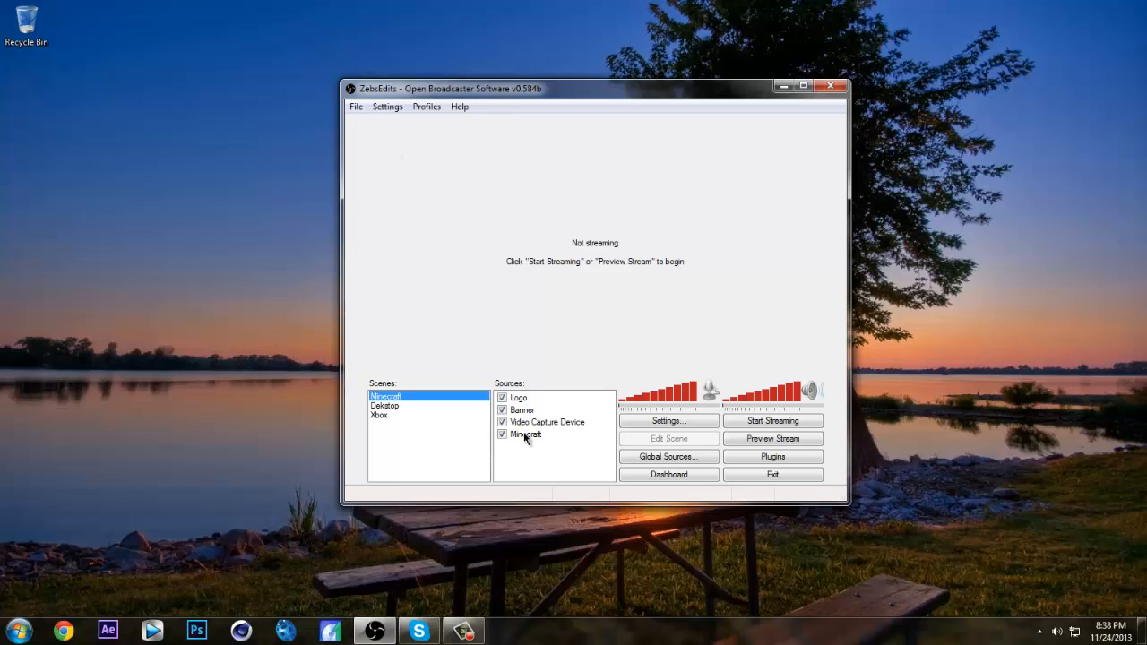
- Open the OBS settings, highlight the setting profile name, and go to the Encoding settings
left_click(668, 420)
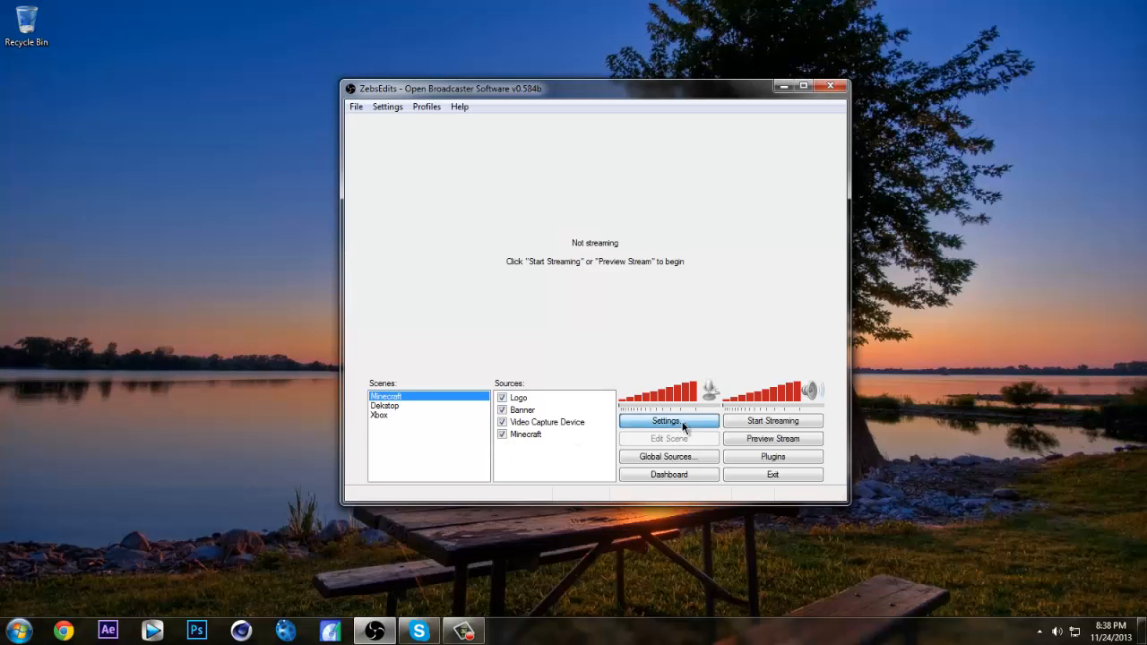
mouse_move(541, 69)
left_mouse_down()
mouse_move(554, 68)
mouse_move(542, 63)
left_mouse_up()
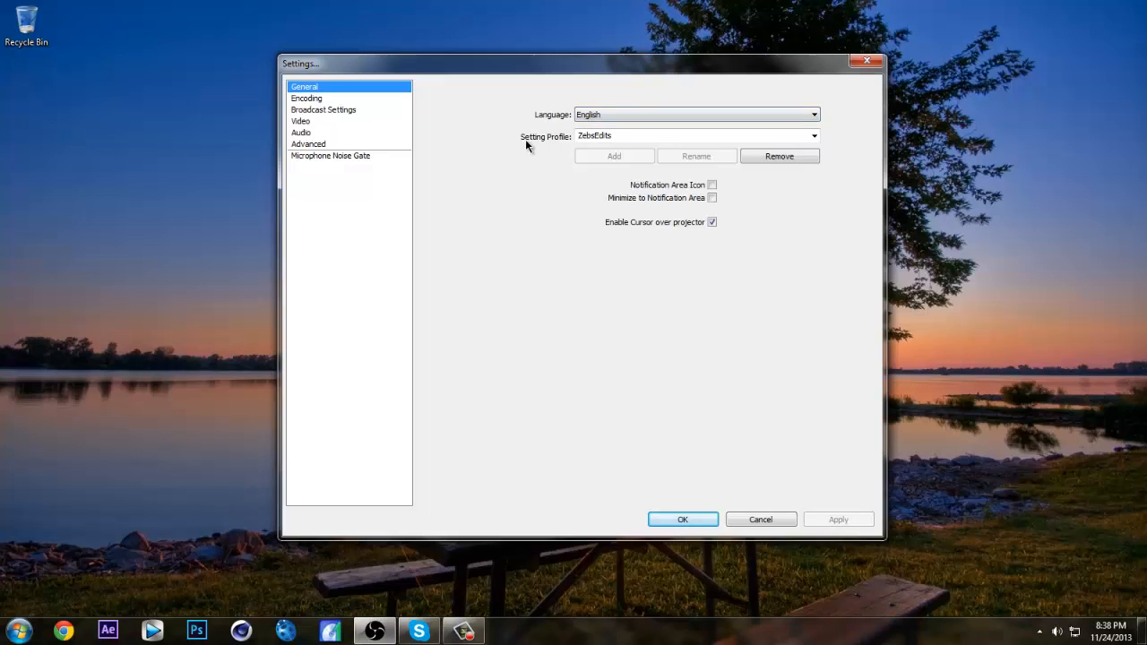
double_click(637, 134)
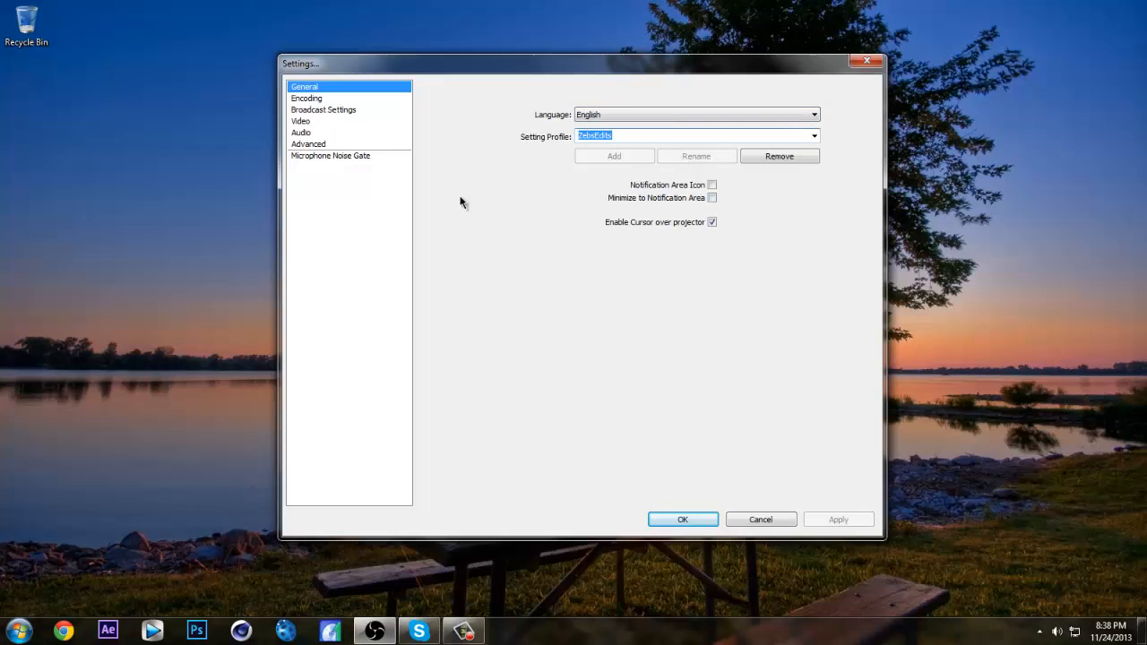
left_click(305, 99)
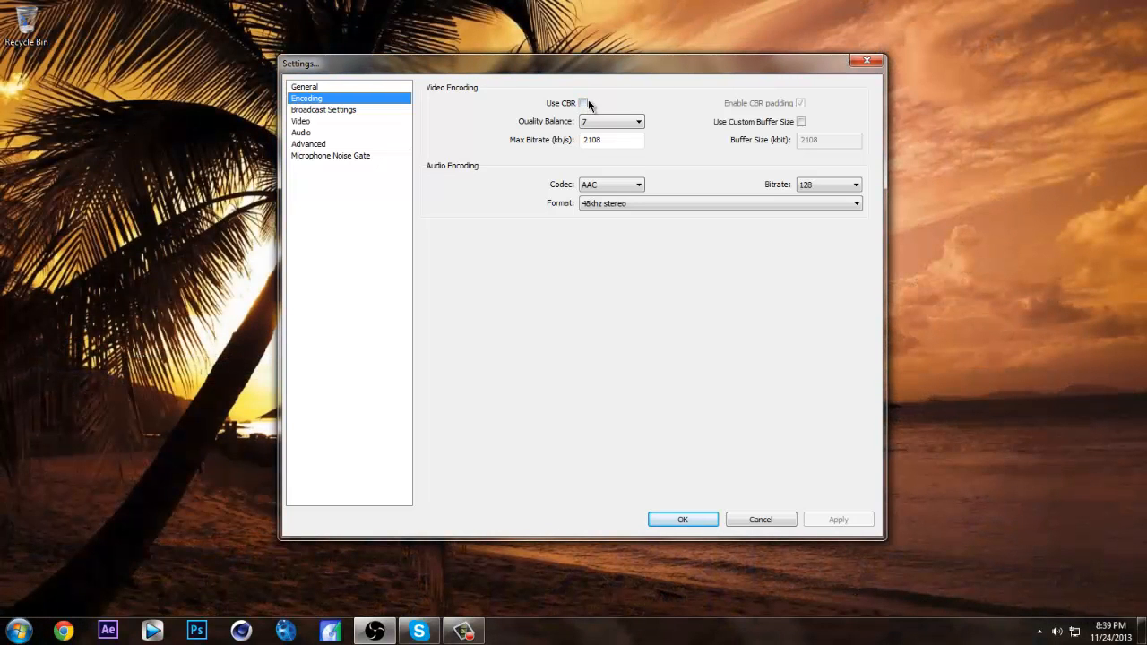
- Try the Use CBR option, turn it off again, and review the Quality Balance choices
left_click(584, 104)
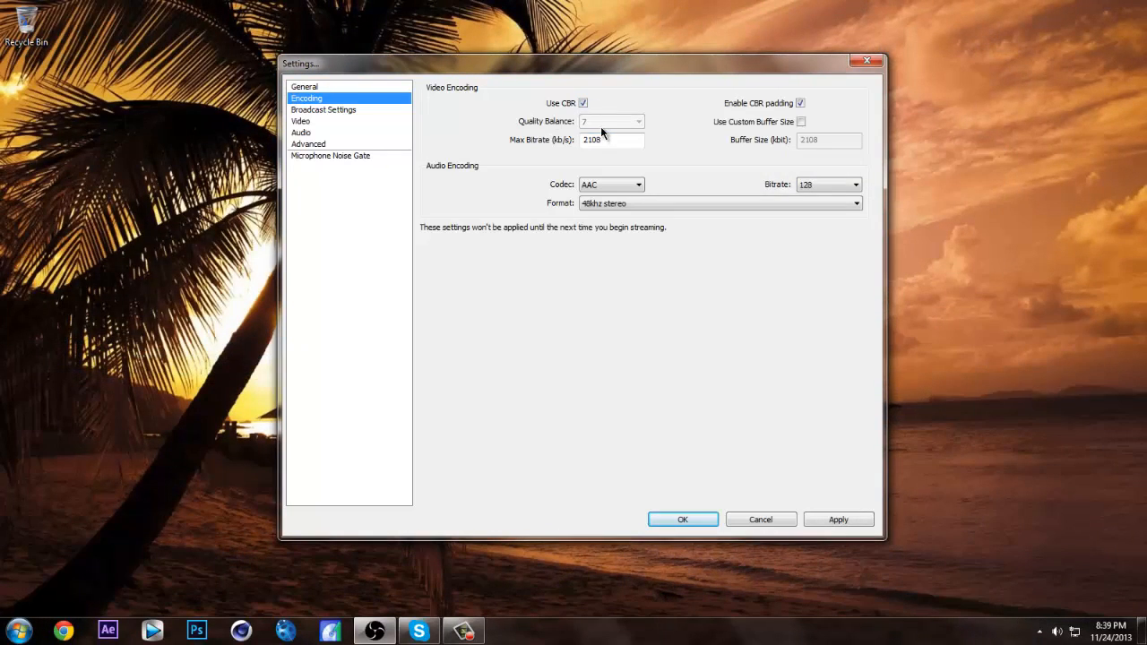
left_click(583, 104)
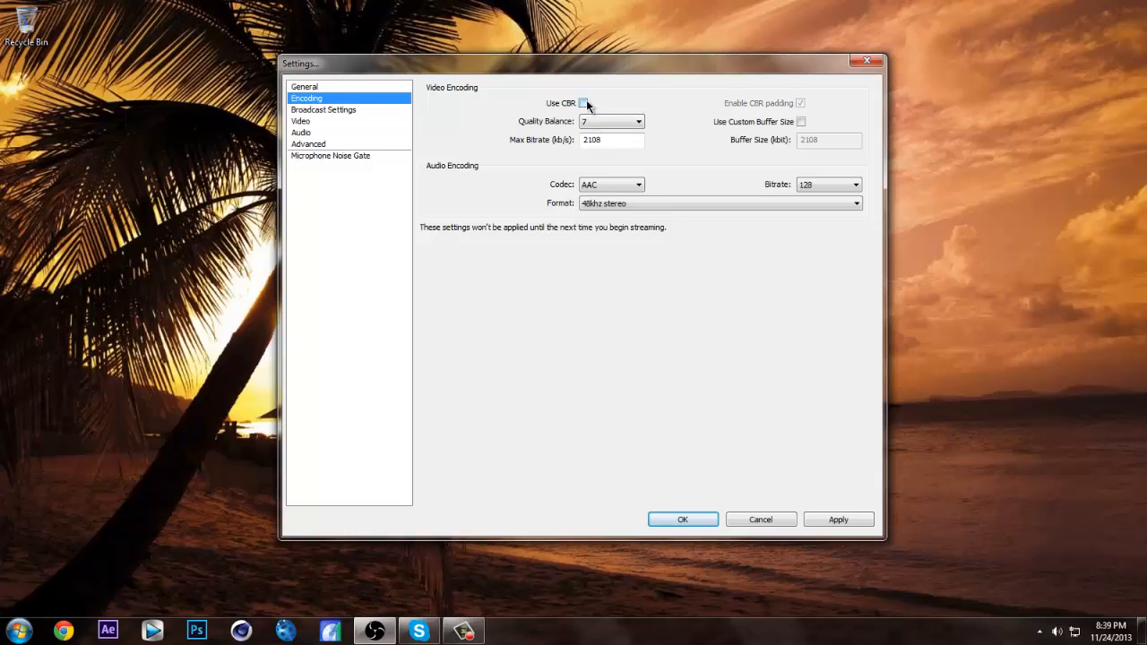
left_click(617, 122)
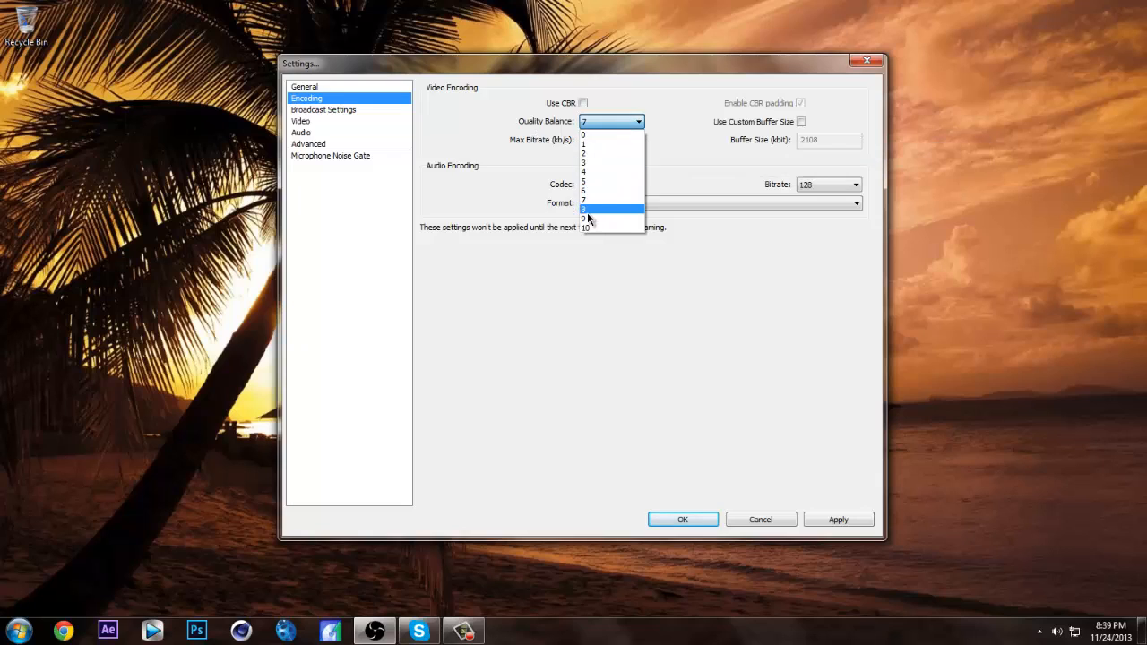
left_click(588, 252)
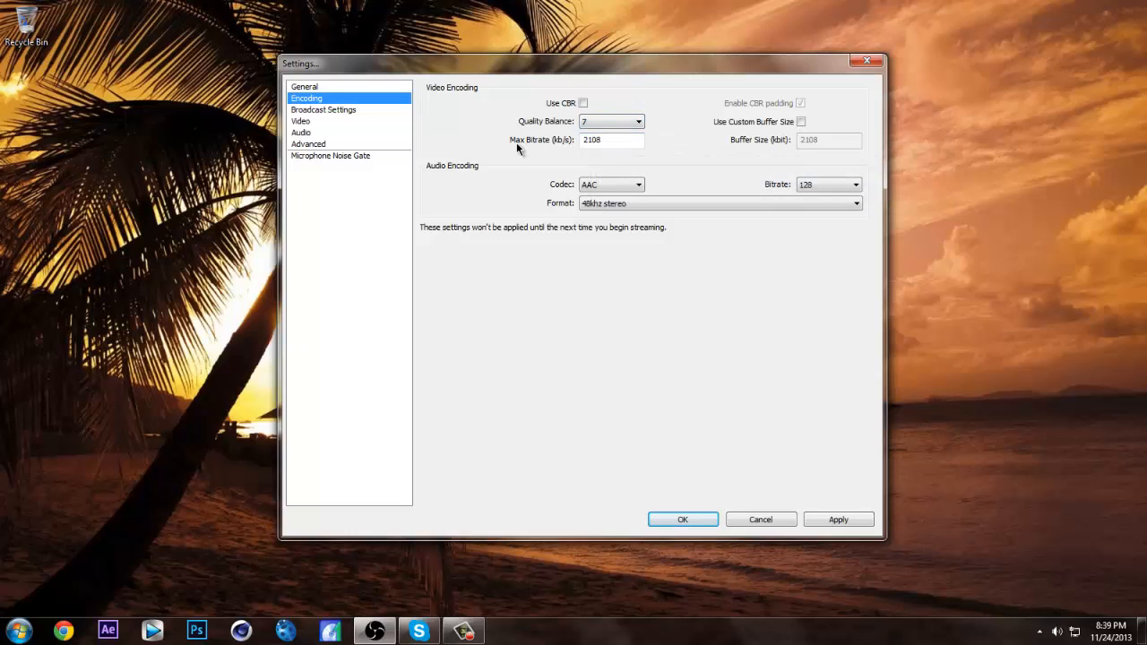
- Switch to Chrome and open the Stream Settings Estimator on obsproject.com
left_click(63, 631)
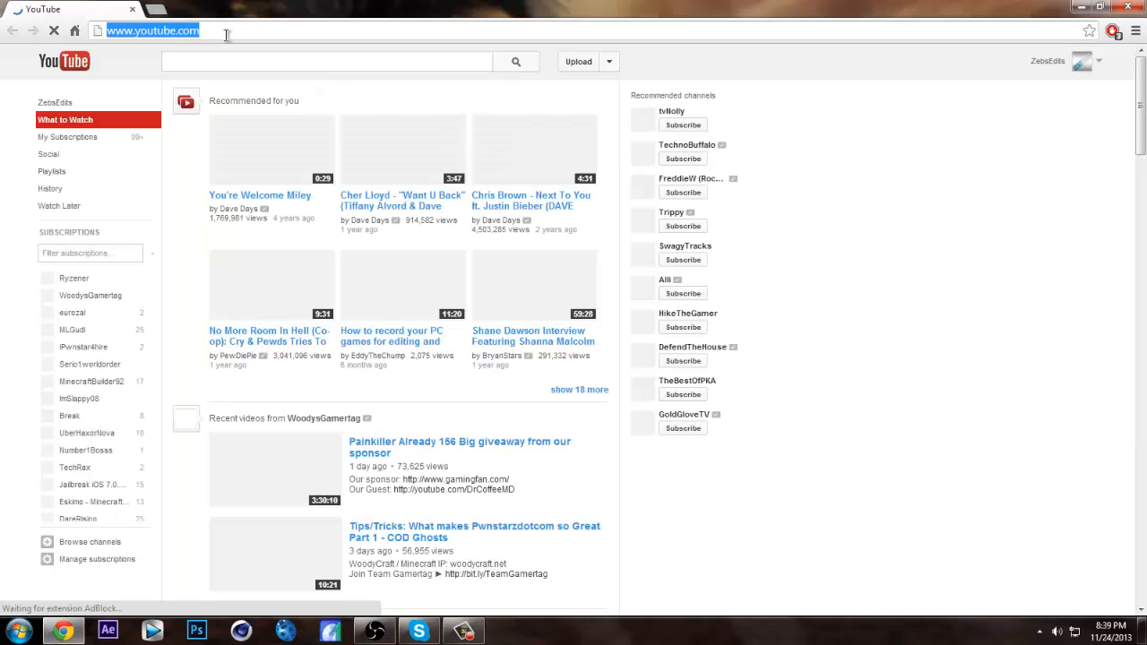
type("obsproject.com")
key("Return")
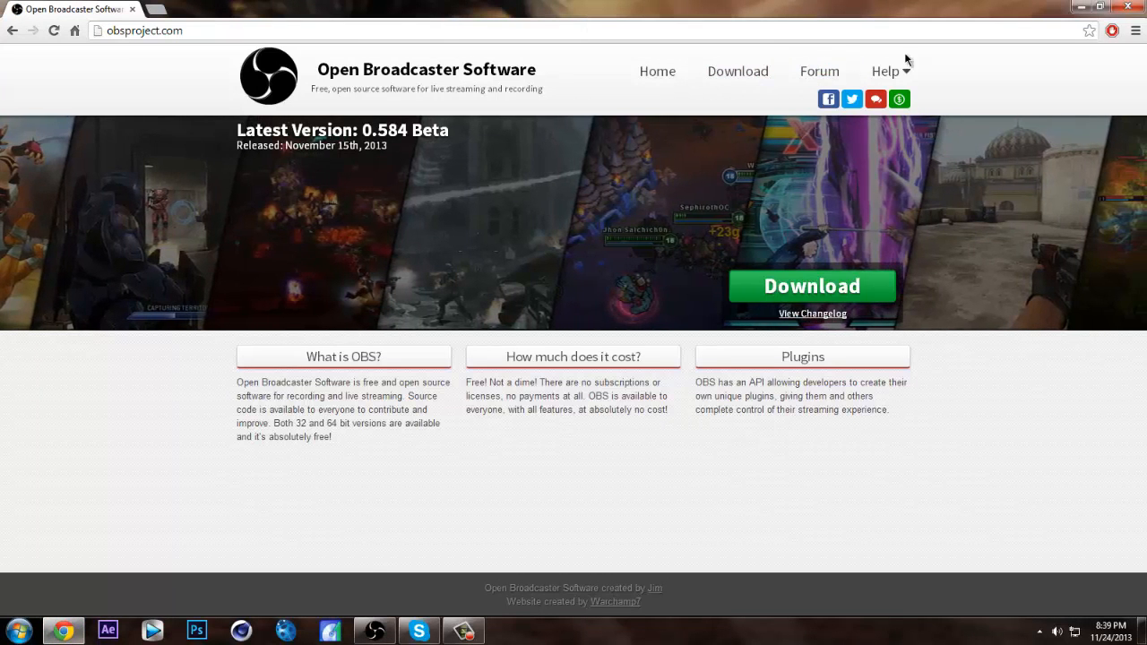
mouse_move(886, 72)
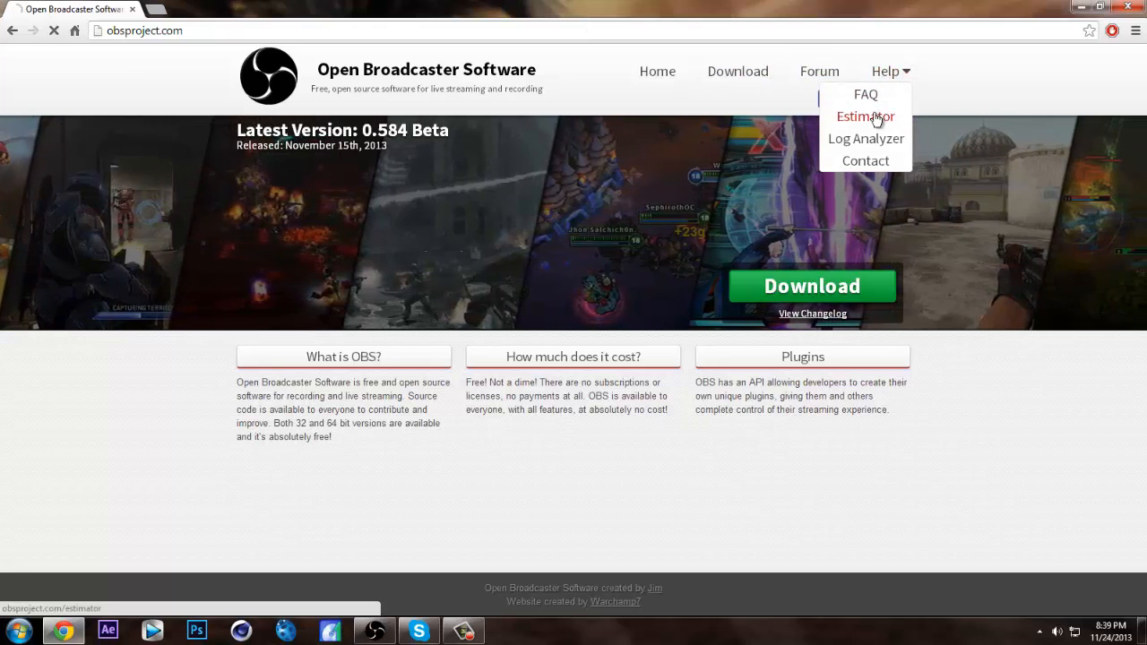
left_click(879, 117)
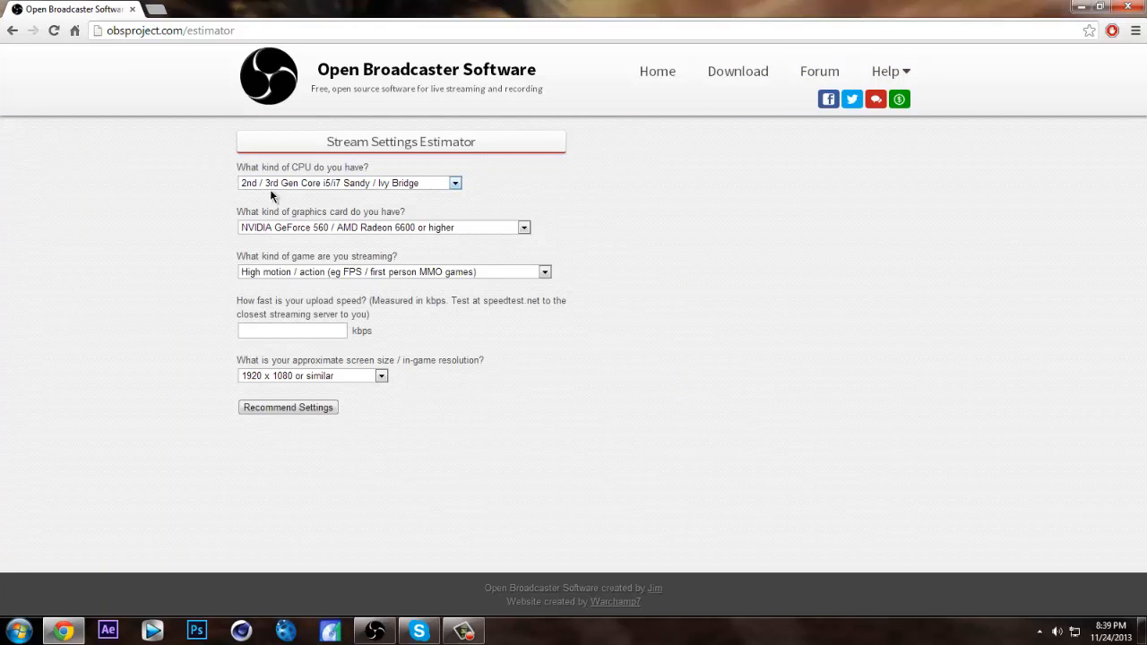
- Review the estimator's CPU choices, set the screen size to 1280 x 720 or similar, and try to get recommended settings
left_click(347, 186)
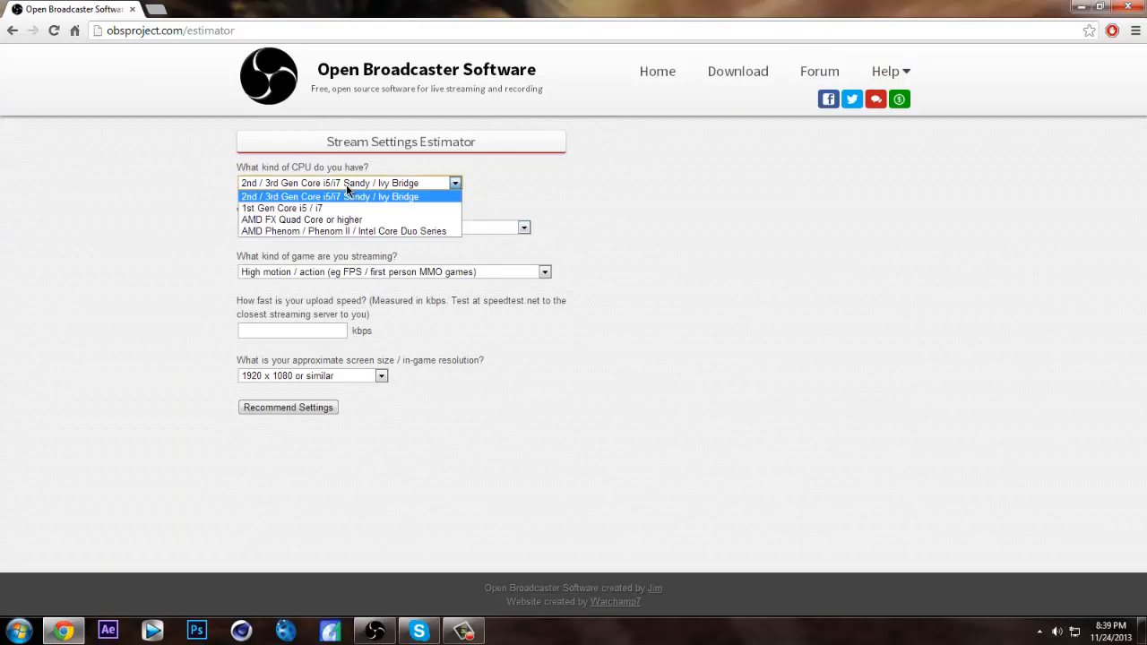
left_click(163, 196)
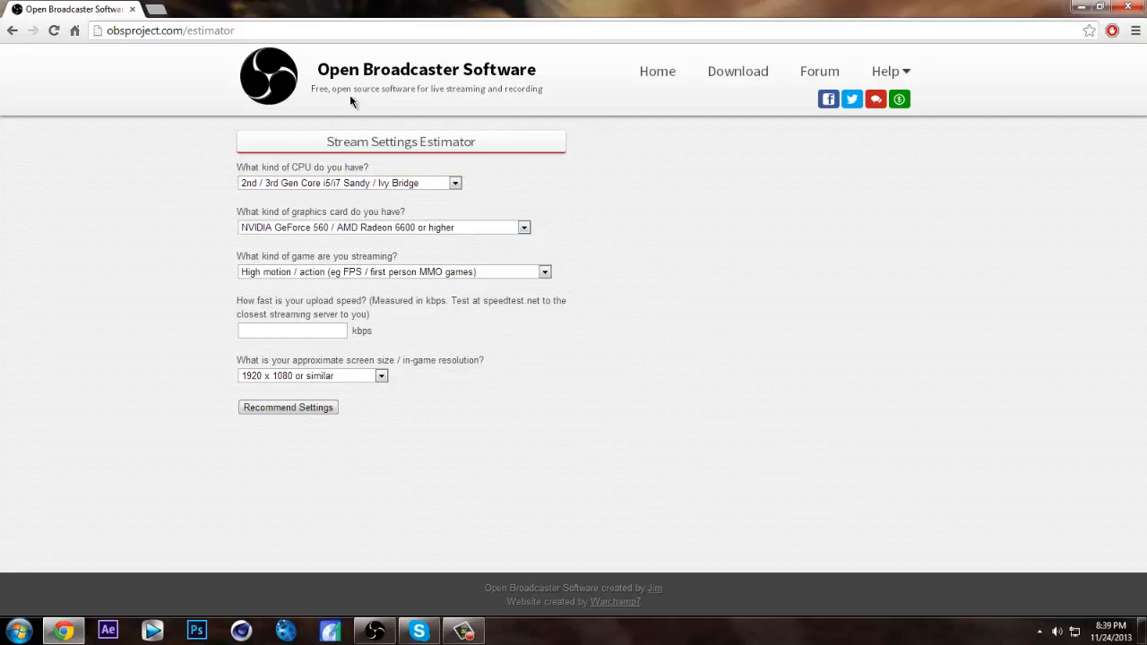
left_click(331, 376)
left_click(318, 412)
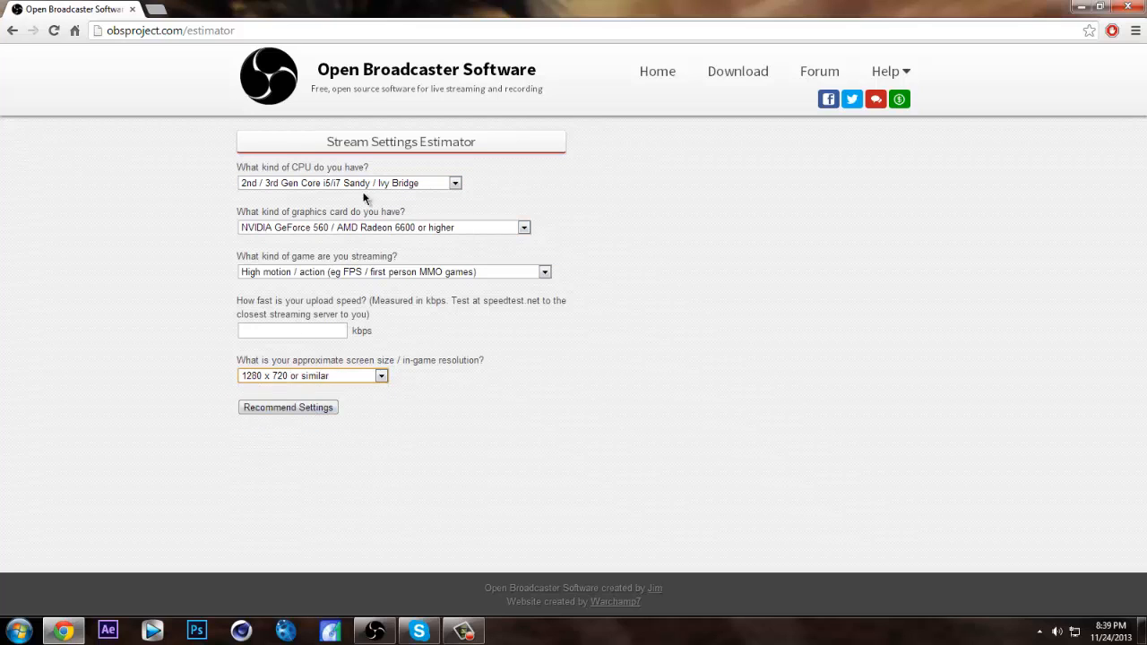
left_click(285, 407)
left_click(659, 119)
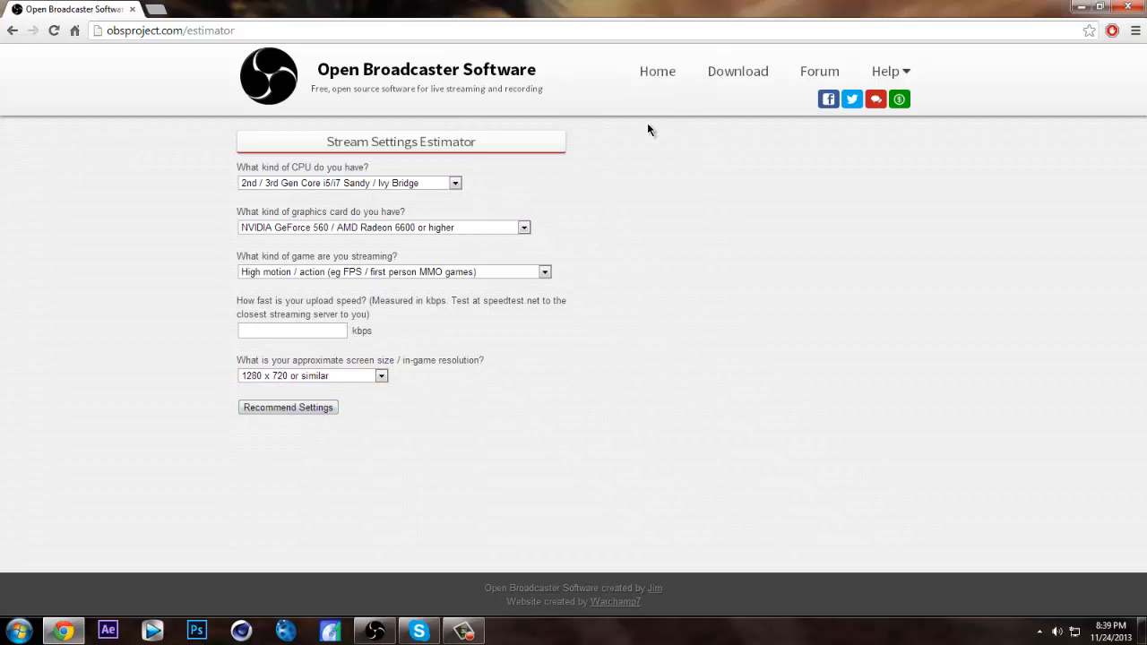
left_click(316, 334)
- Open speedtest.net in a new browser tab and close the Open Broadcaster Software estimator tab
left_click(155, 9)
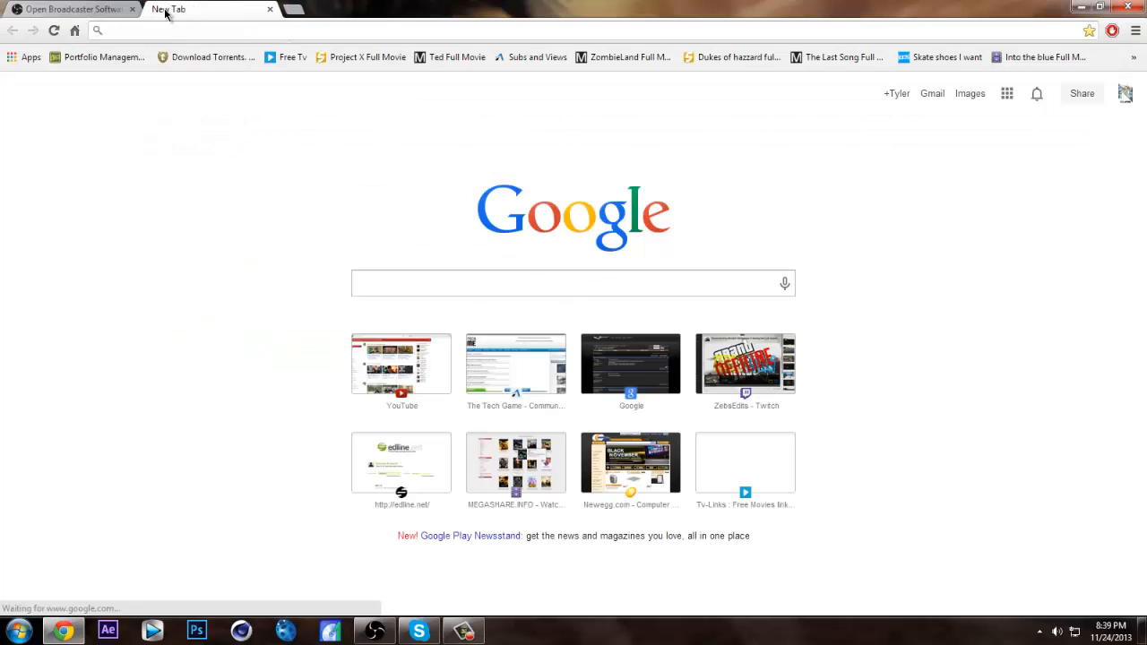
type("speedtest.net")
key("Return")
left_click_drag(179, 10, 57, 9)
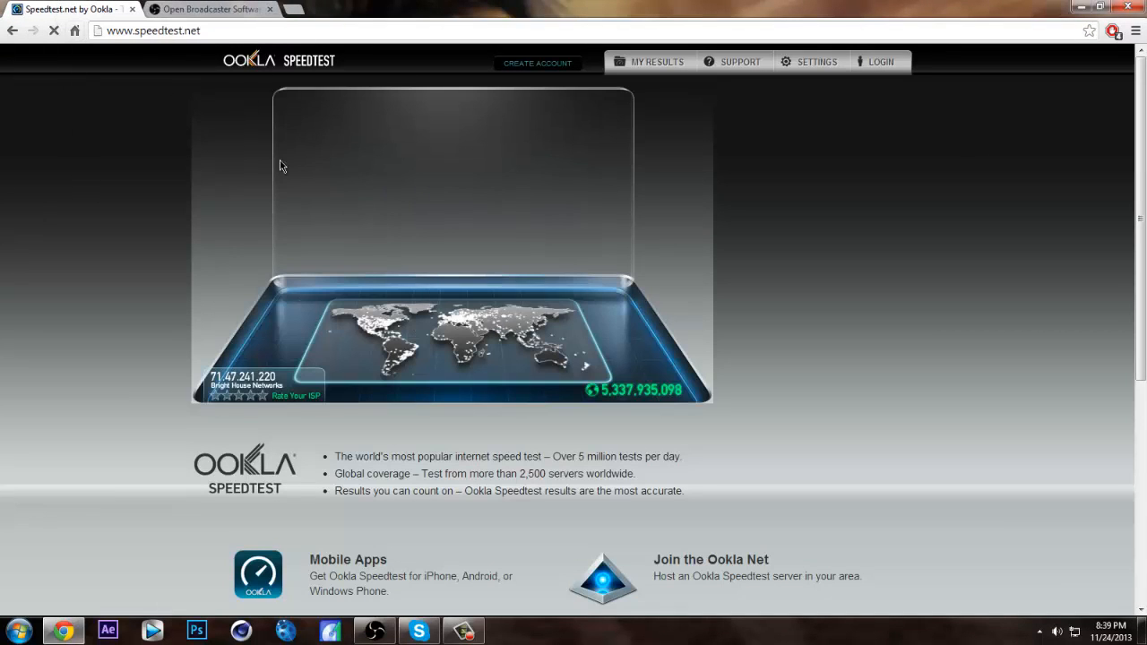
left_click(270, 9)
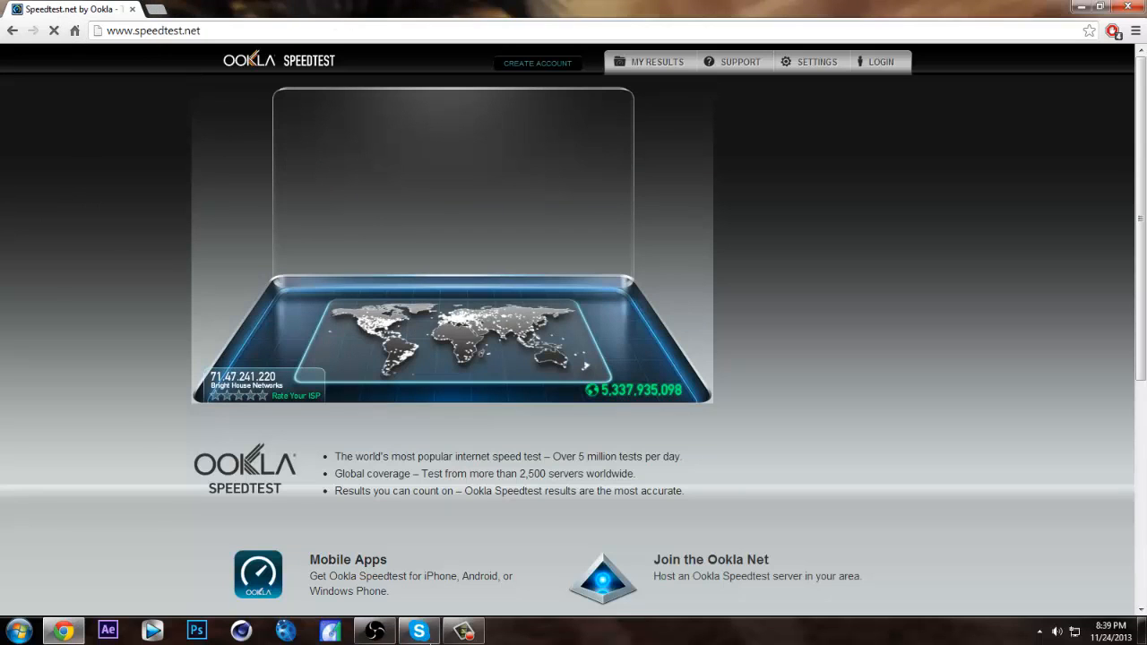
- Run the internet speed test on the preselected server
left_click_drag(418, 632, 534, 634)
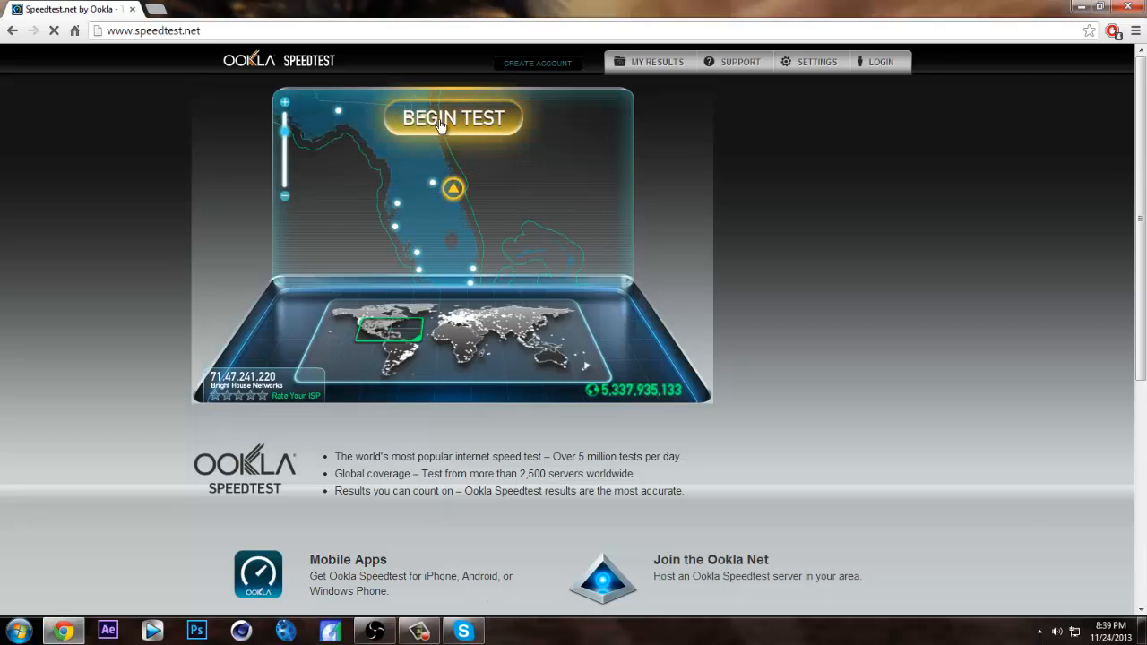
left_click(439, 123)
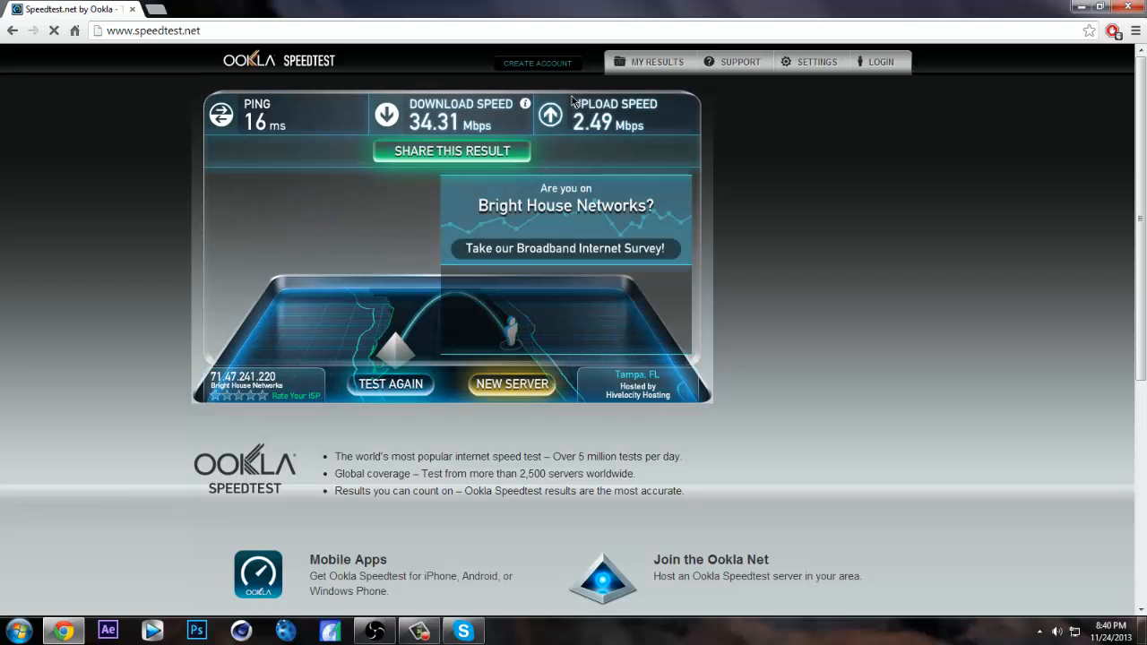
key("alt+Tab")
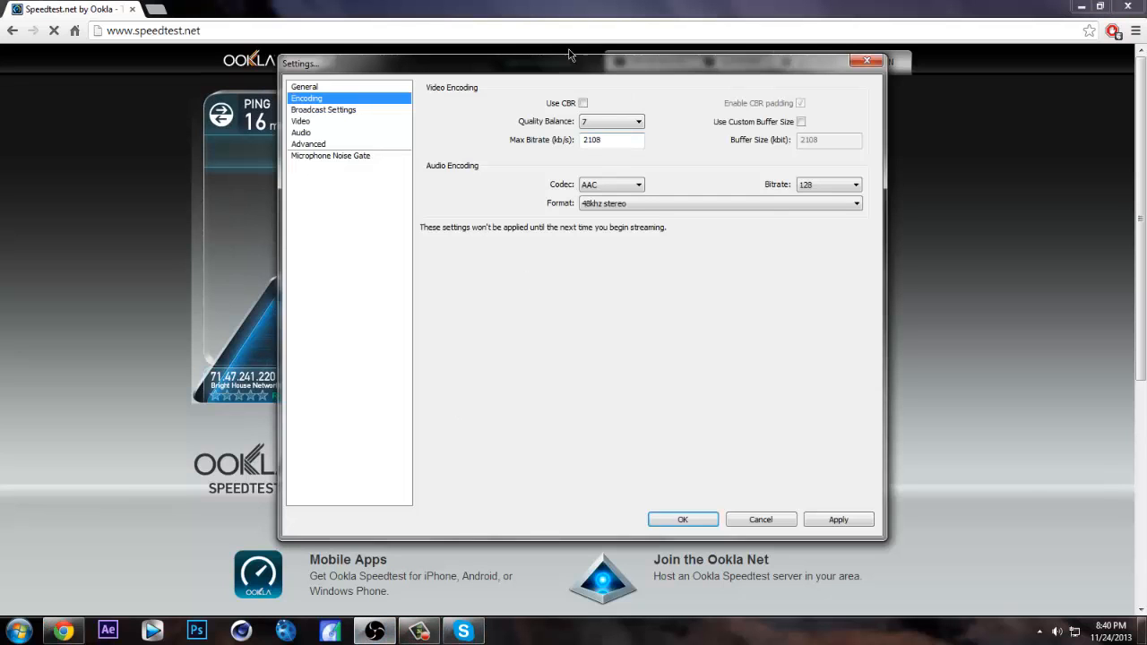
left_click_drag(549, 67, 745, 132)
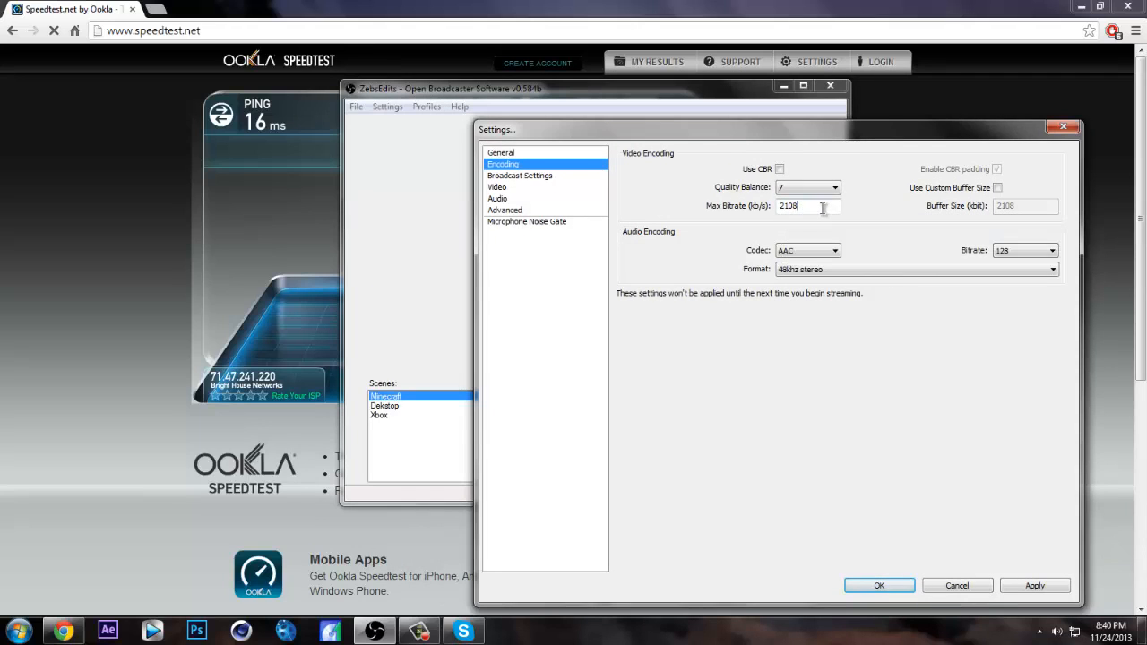
left_click_drag(803, 210, 787, 212)
left_click(805, 212)
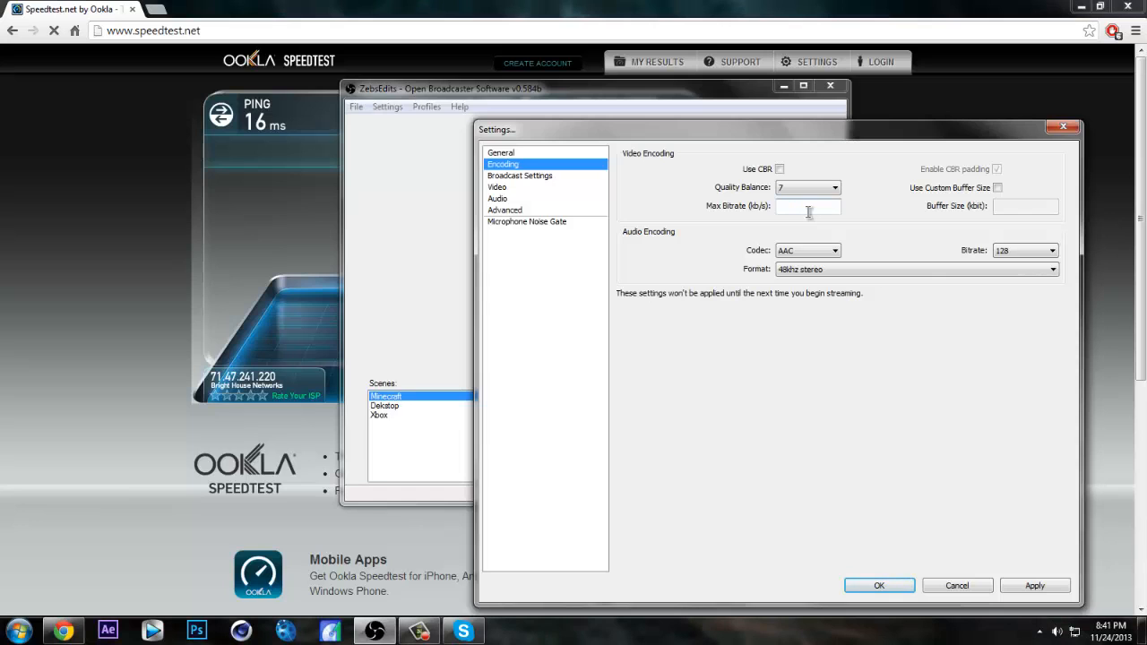
left_click(301, 3)
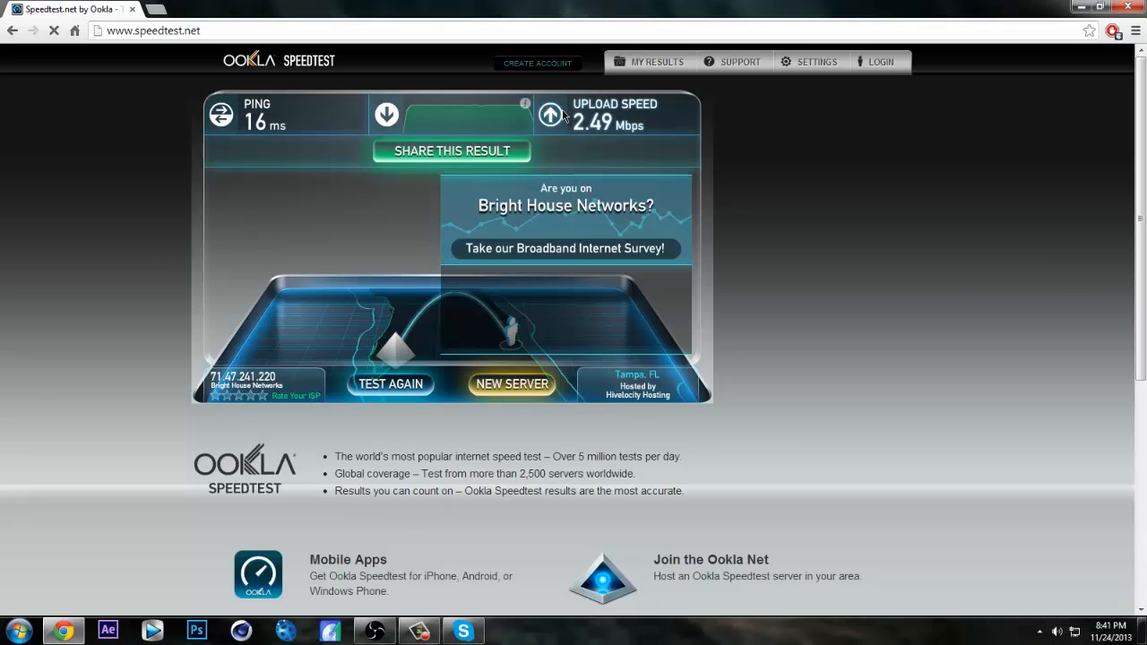
left_click(375, 619)
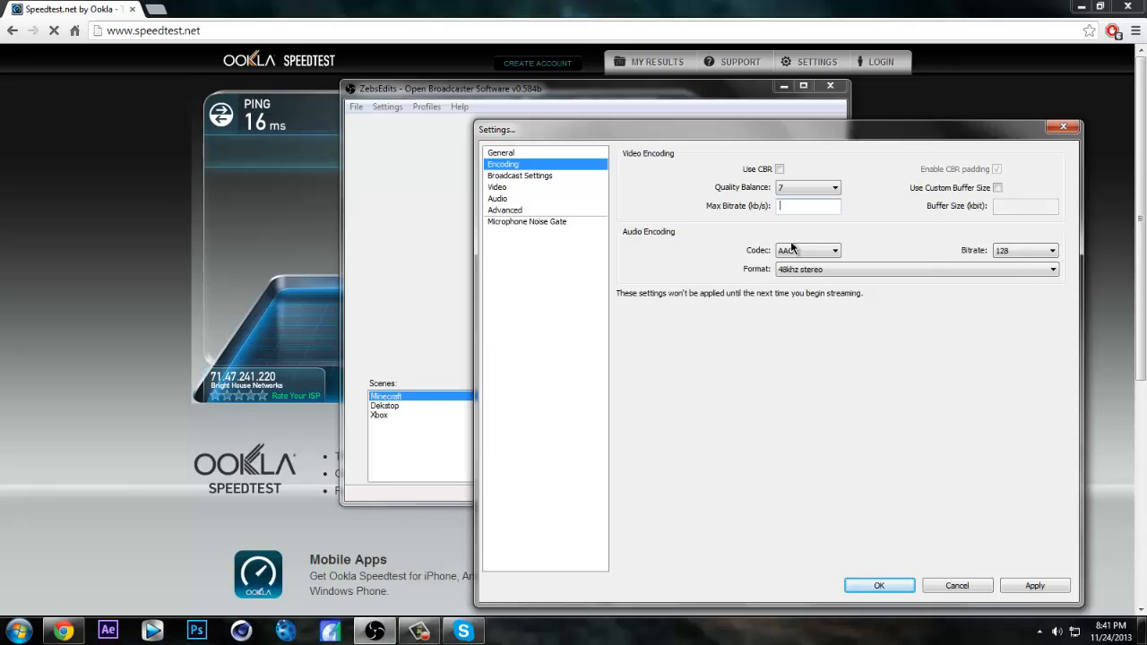
type(".1")
left_click(959, 587)
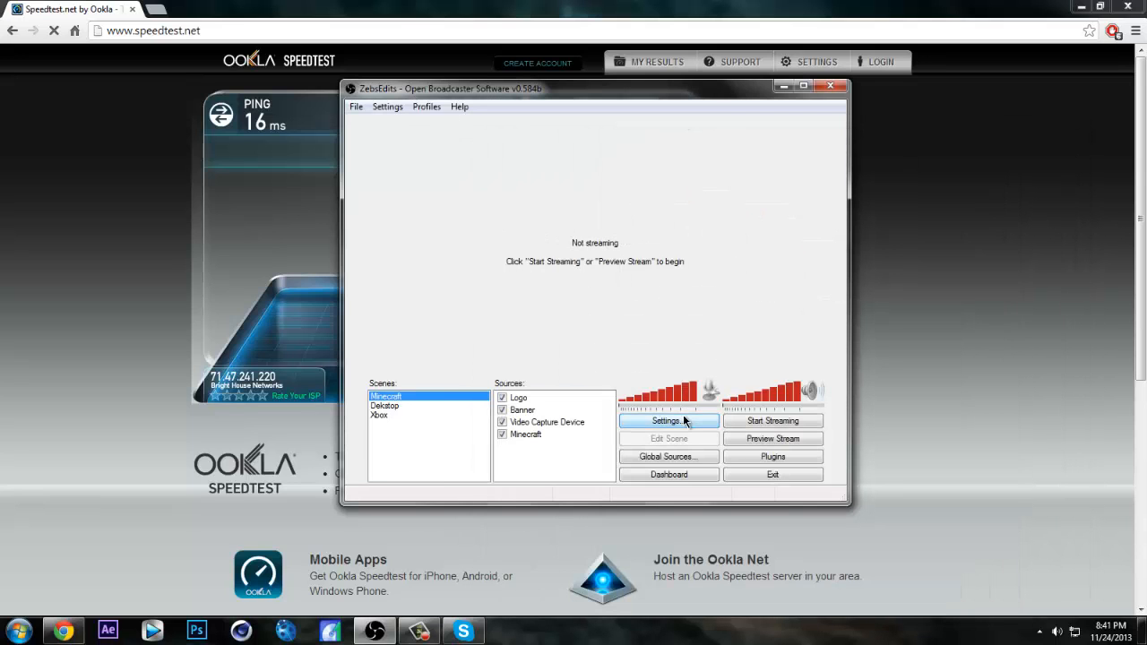
- Reopen the encoding settings, keep the max bitrate at 2108 kb/s, and save the changes while moving on to Broadcast Settings
left_click(684, 421)
left_click(300, 109)
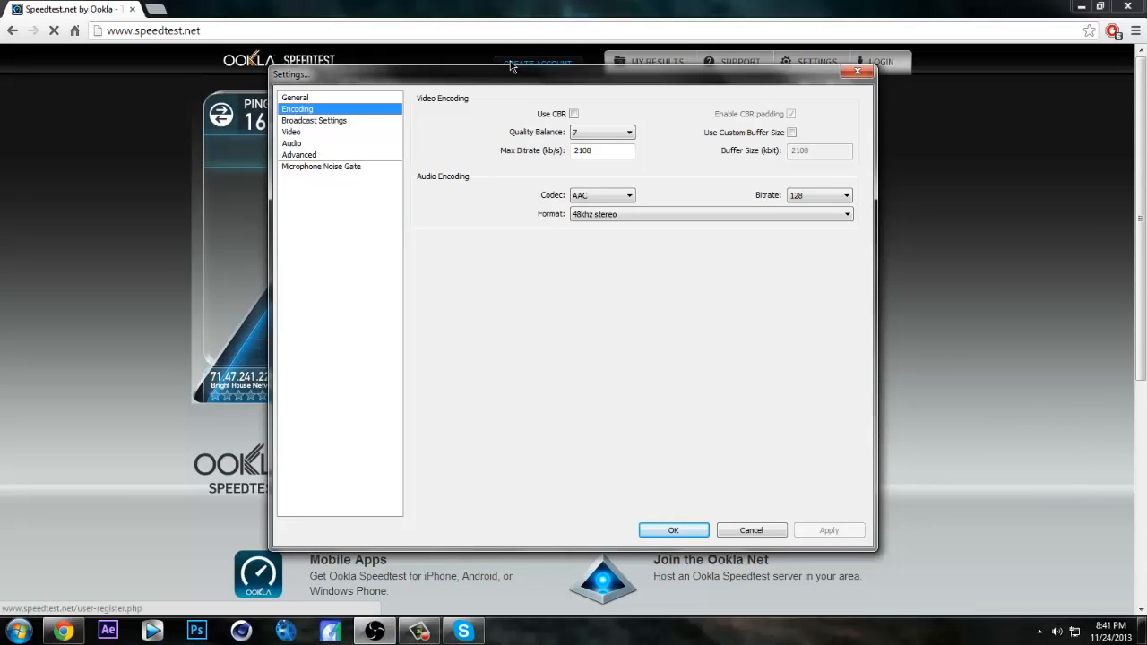
left_click_drag(478, 79, 616, 106)
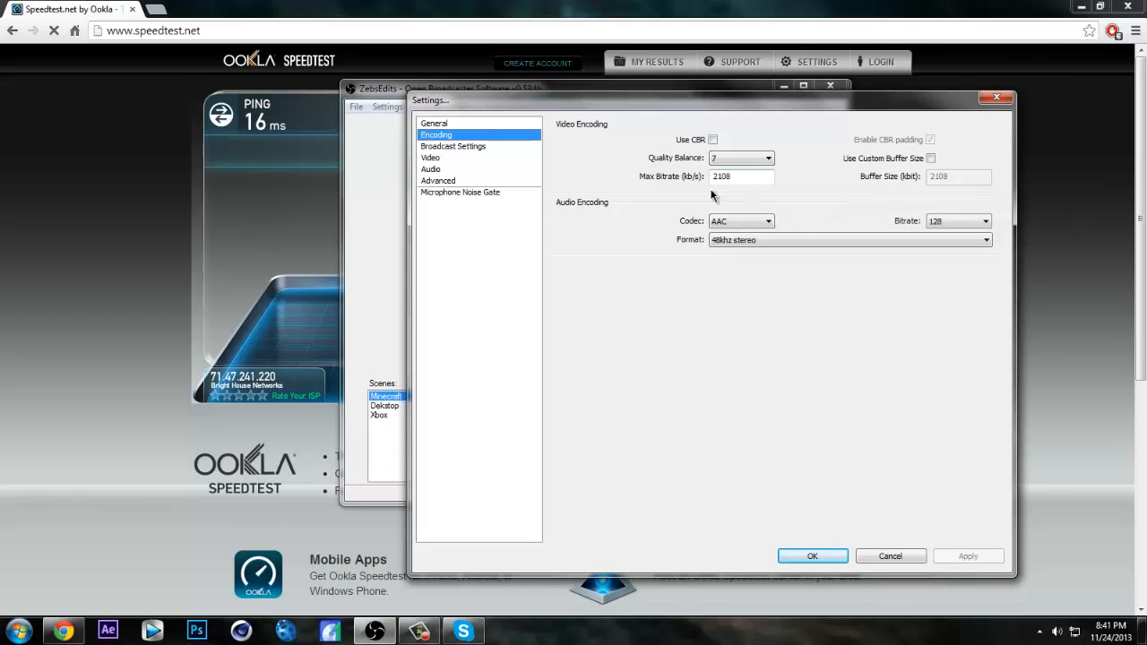
left_click(747, 179)
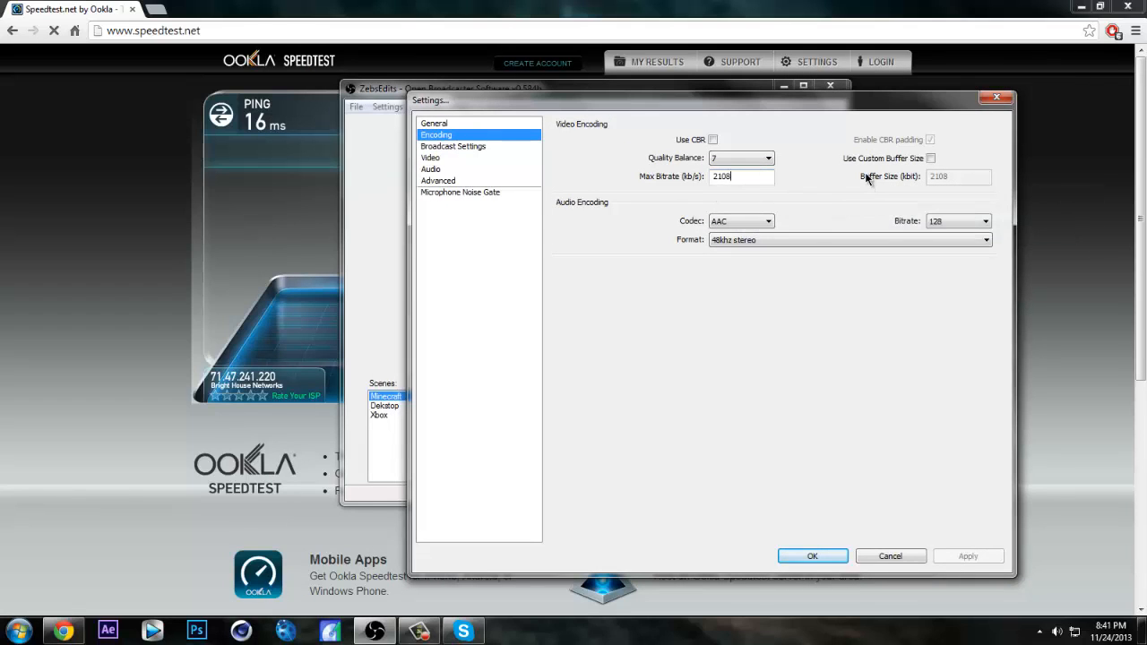
type("0")
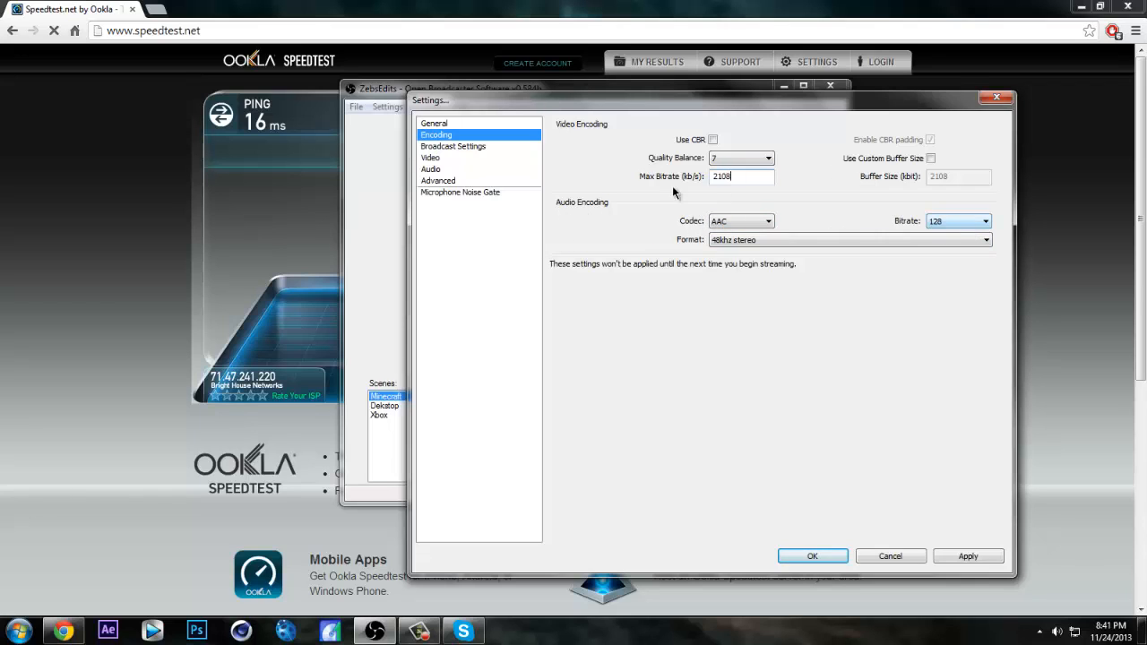
left_click(452, 148)
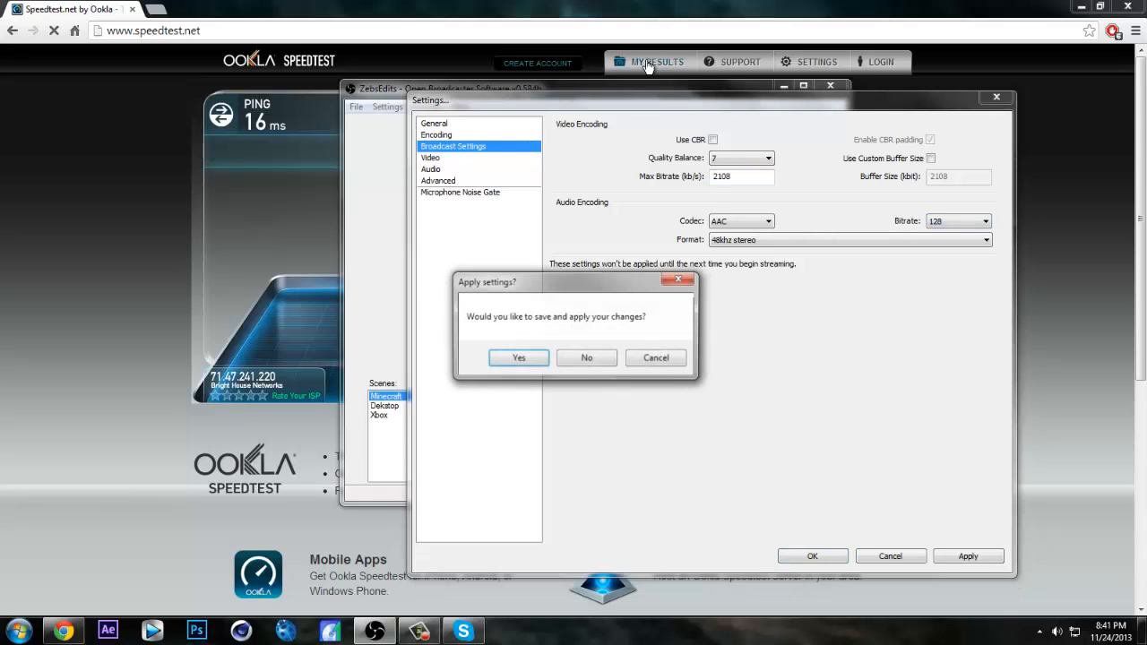
left_click(529, 358)
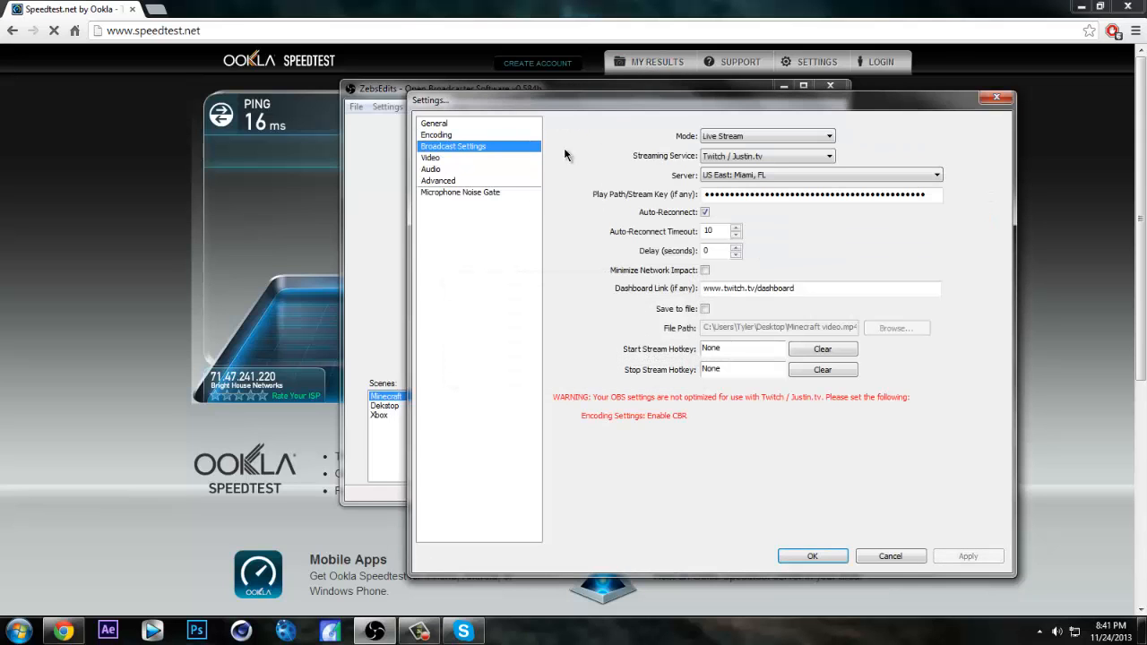
- Set the broadcast mode to Live Stream and keep US East: Miami, FL as the server
left_click_drag(536, 105, 405, 65)
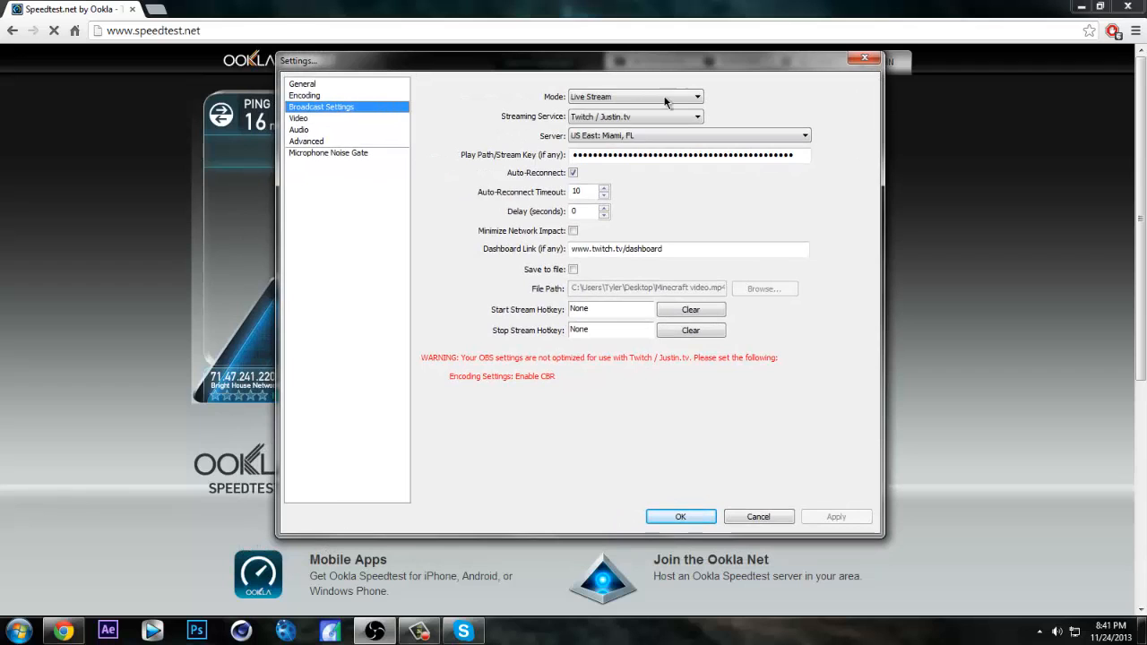
left_click(594, 97)
left_click(599, 111)
left_click(607, 98)
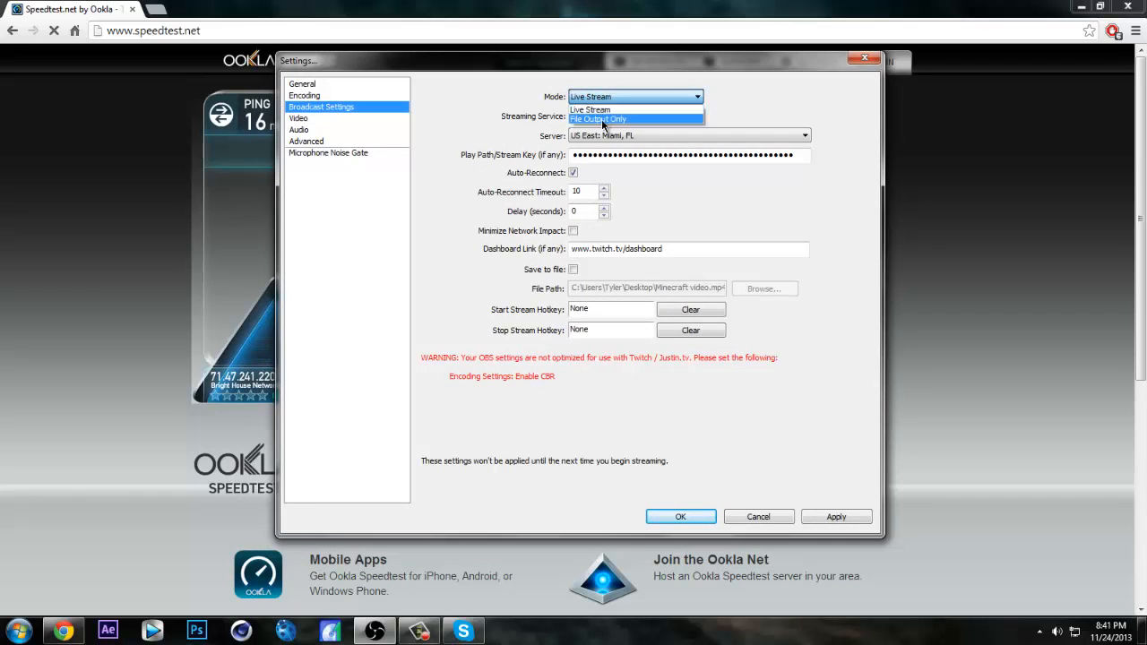
left_click(613, 111)
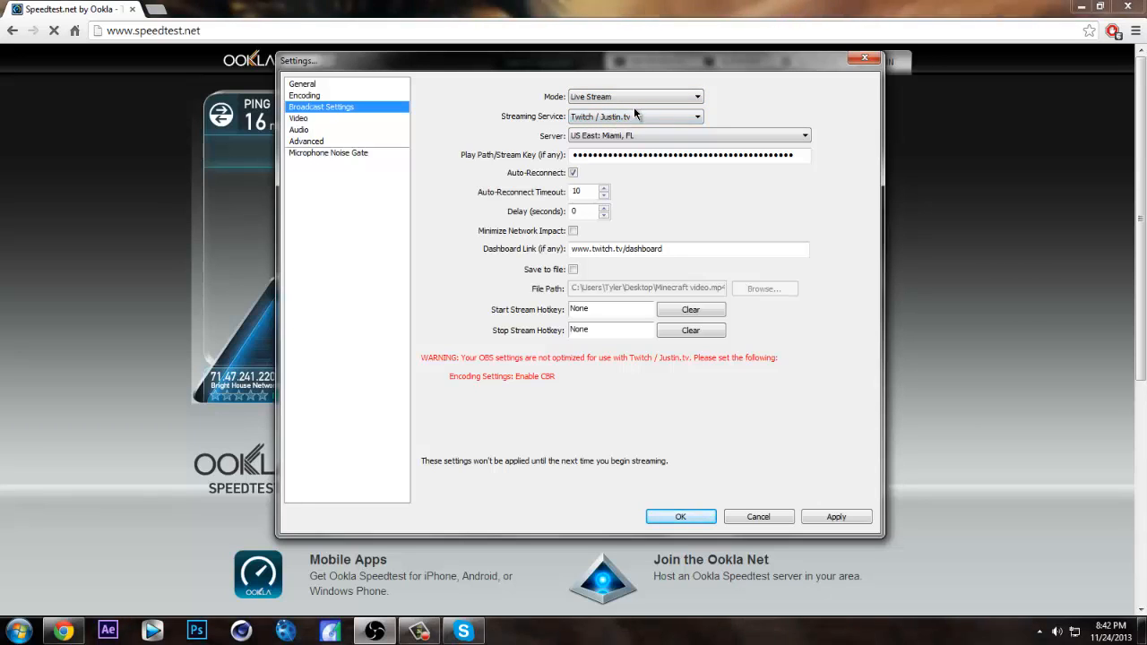
left_click(587, 137)
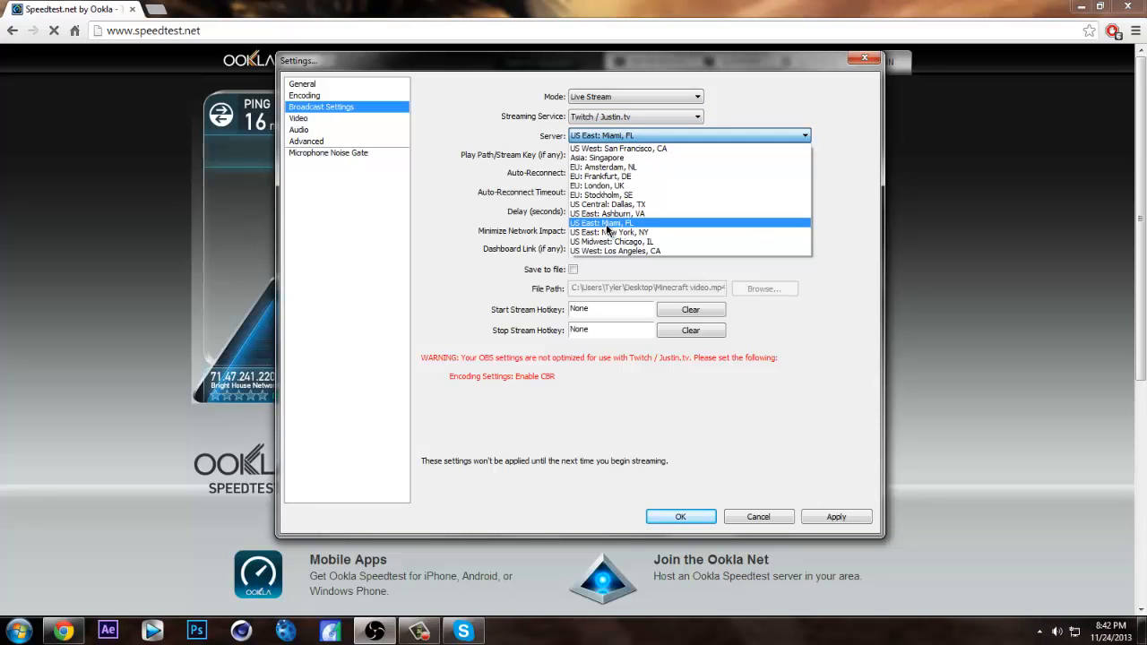
left_click(517, 220)
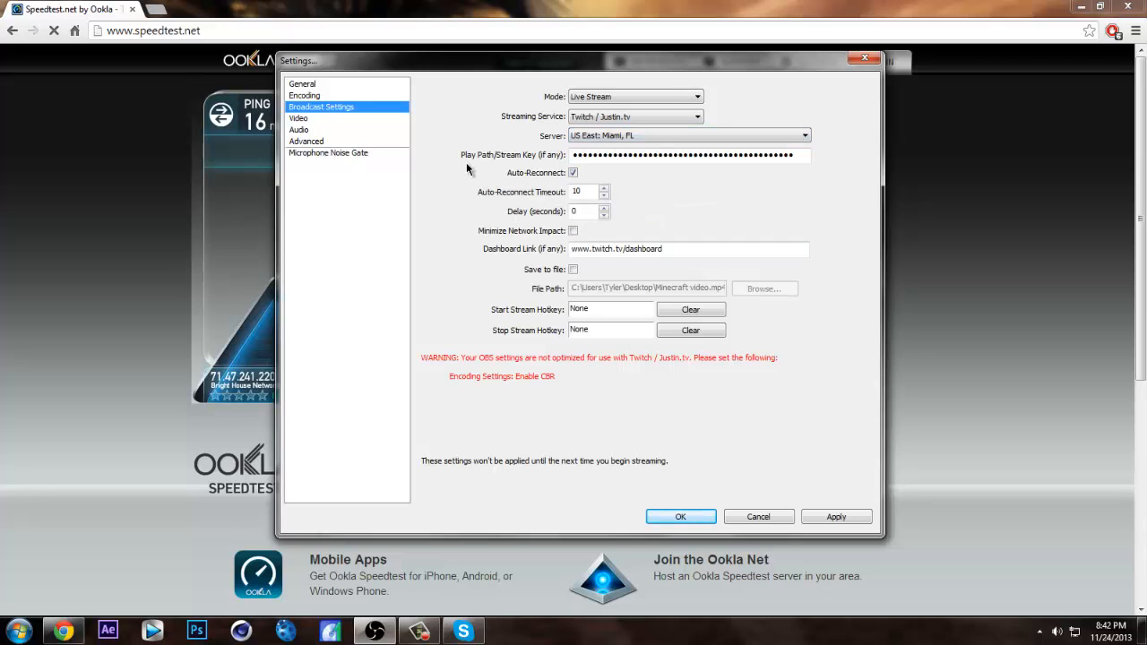
- Switch to Chrome and open Twitch's Broadcaster Dashboard in a new tab
left_click(154, 10)
type("twitch.tv/zebsedits")
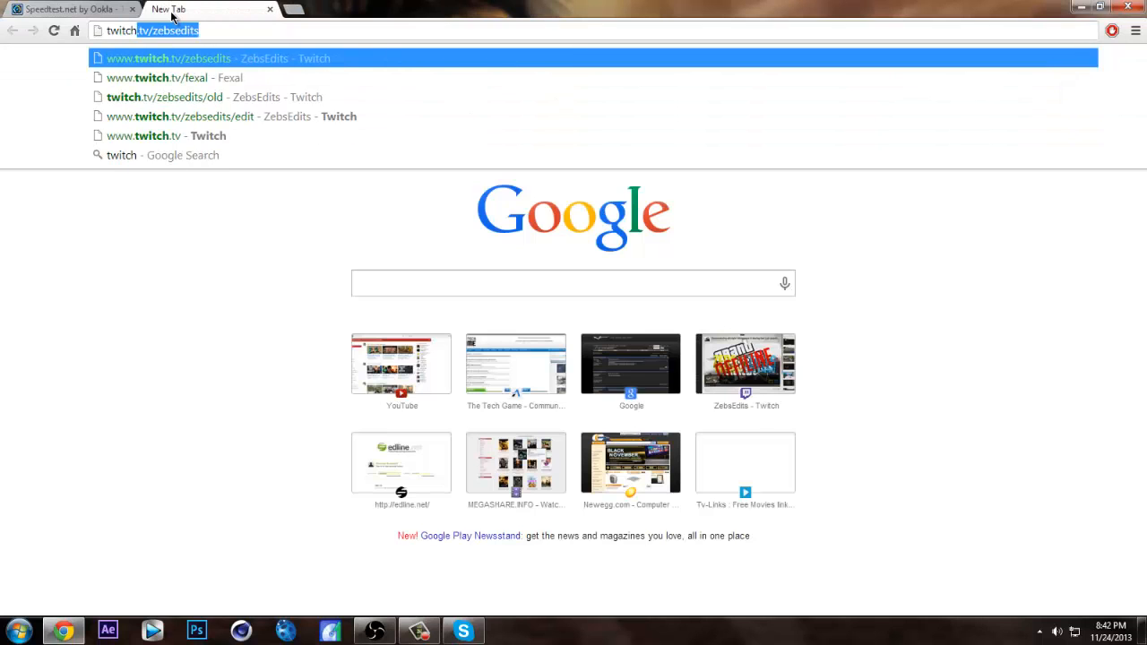
key("End")
key("BackSpace")
key("BackSpace")
key("BackSpace")
key("BackSpace")
key("BackSpace")
key("BackSpace")
key("BackSpace")
key("BackSpace")
key("BackSpace")
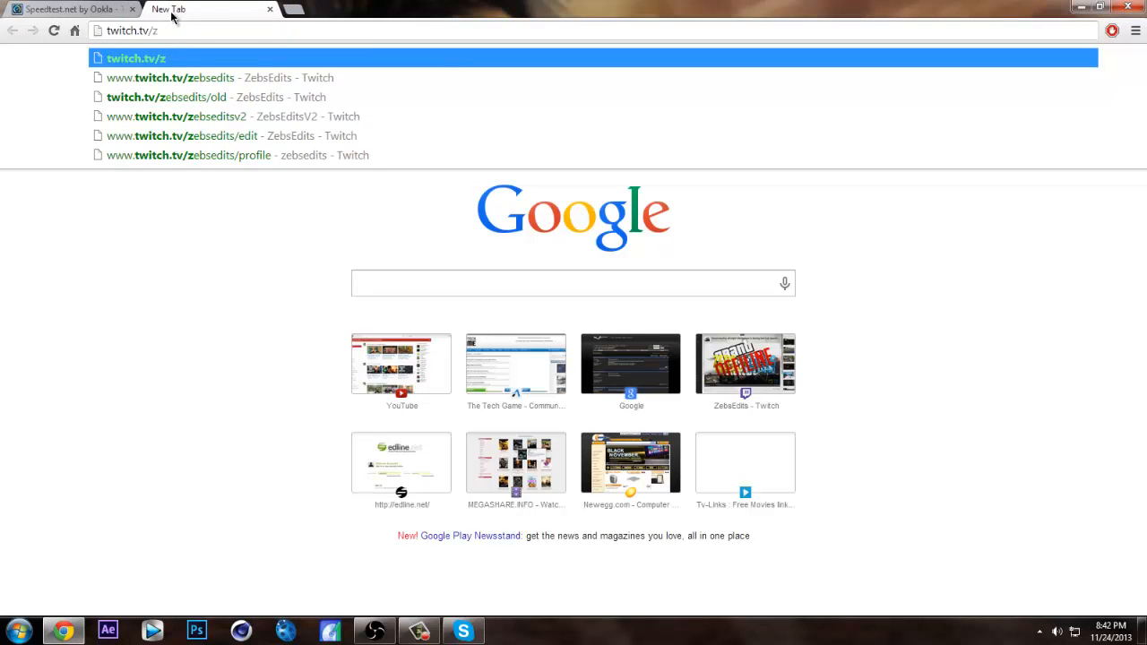
type("dashb")
key("Return")
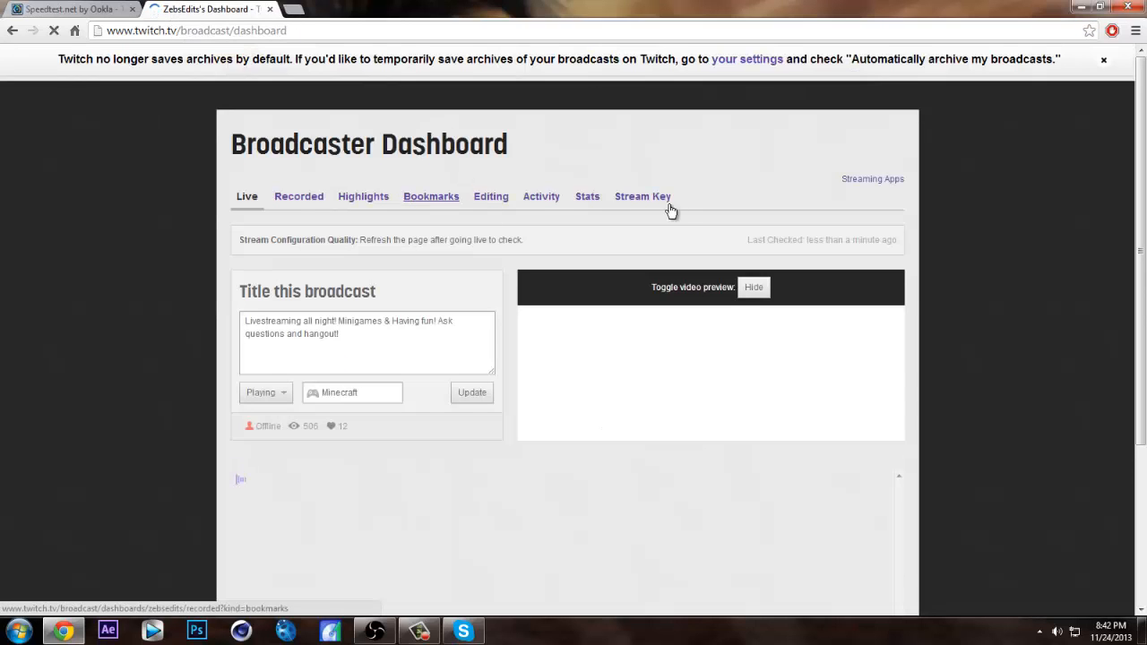
- View the dashboard's Stream Key page without revealing the key, and return to the Open Broadcaster Software settings
left_click(648, 199)
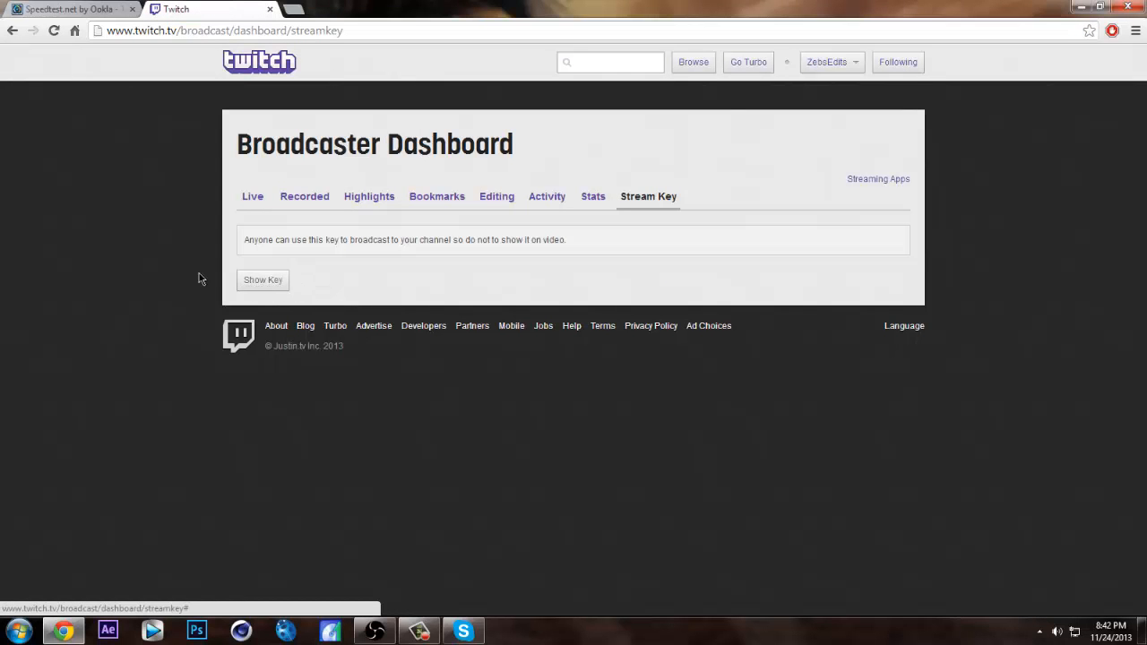
left_click(270, 9)
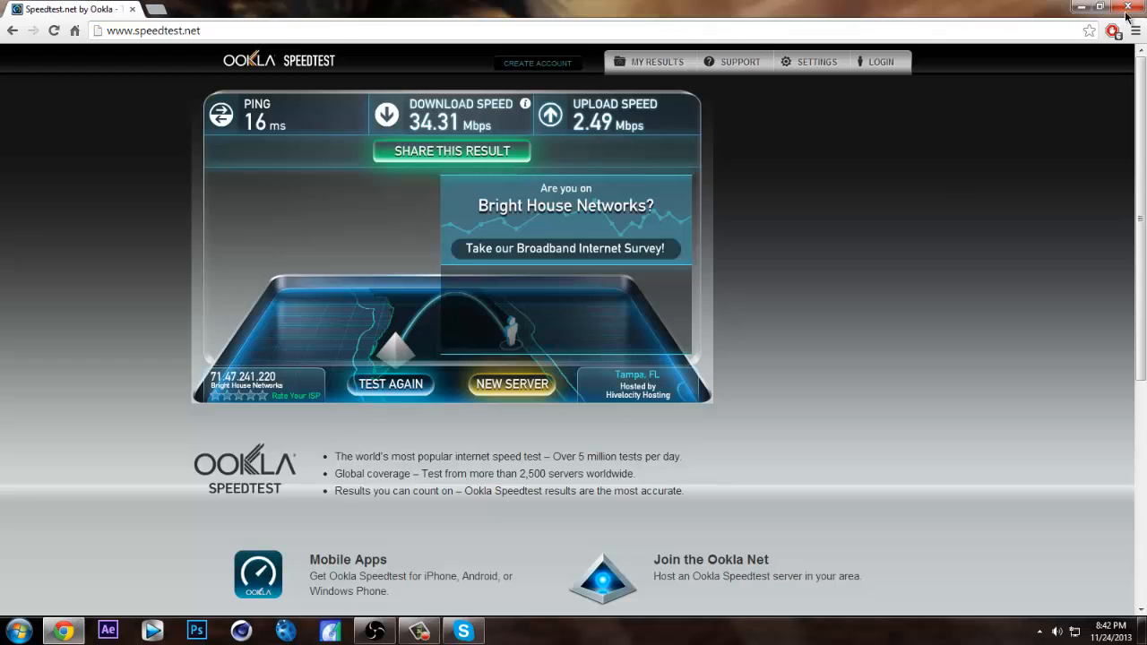
left_click(1080, 9)
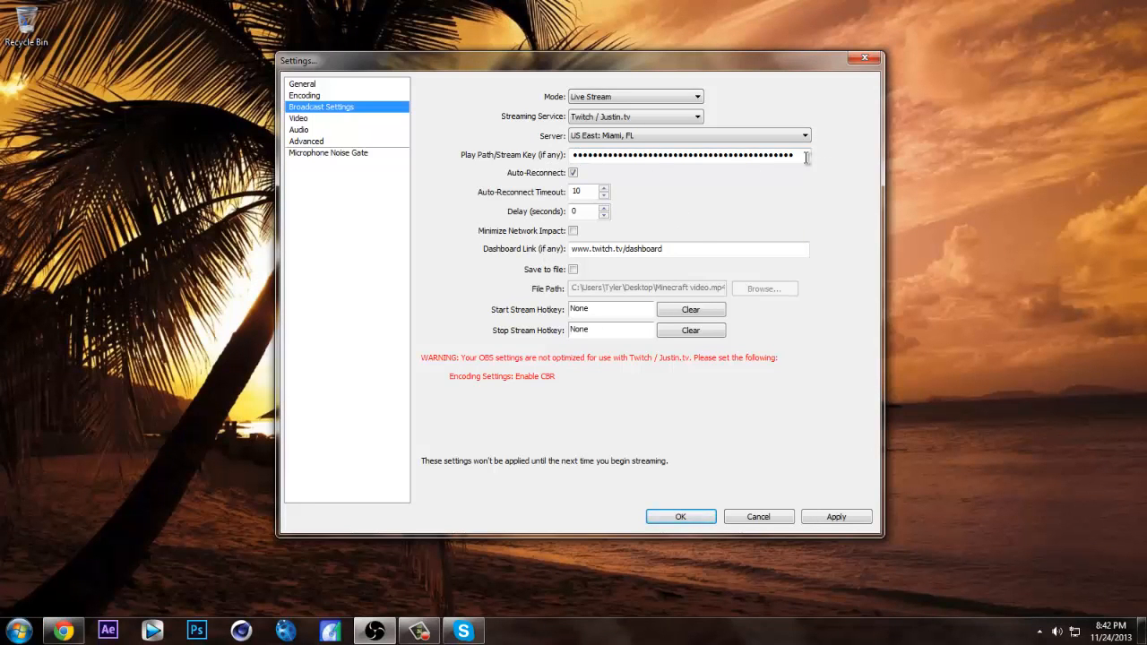
- Toggle Auto-Reconnect off and back on, and move the settings window aside to uncover the main window
left_click_drag(805, 157, 327, 130)
left_click(574, 173)
left_click(574, 172)
left_click_drag(507, 57, 436, 46)
left_click_drag(531, 55, 321, 50)
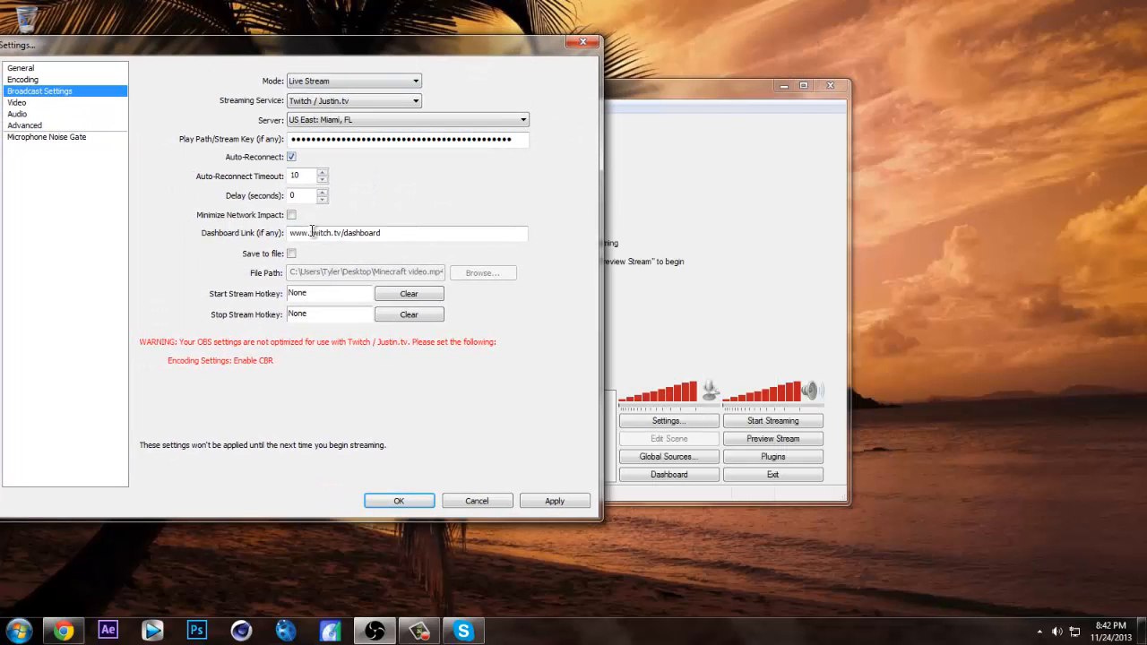
- Check the dashboard link by opening twitch.tv/dashboard in a new Chrome tab, and return to Open Broadcaster Software
left_click(63, 632)
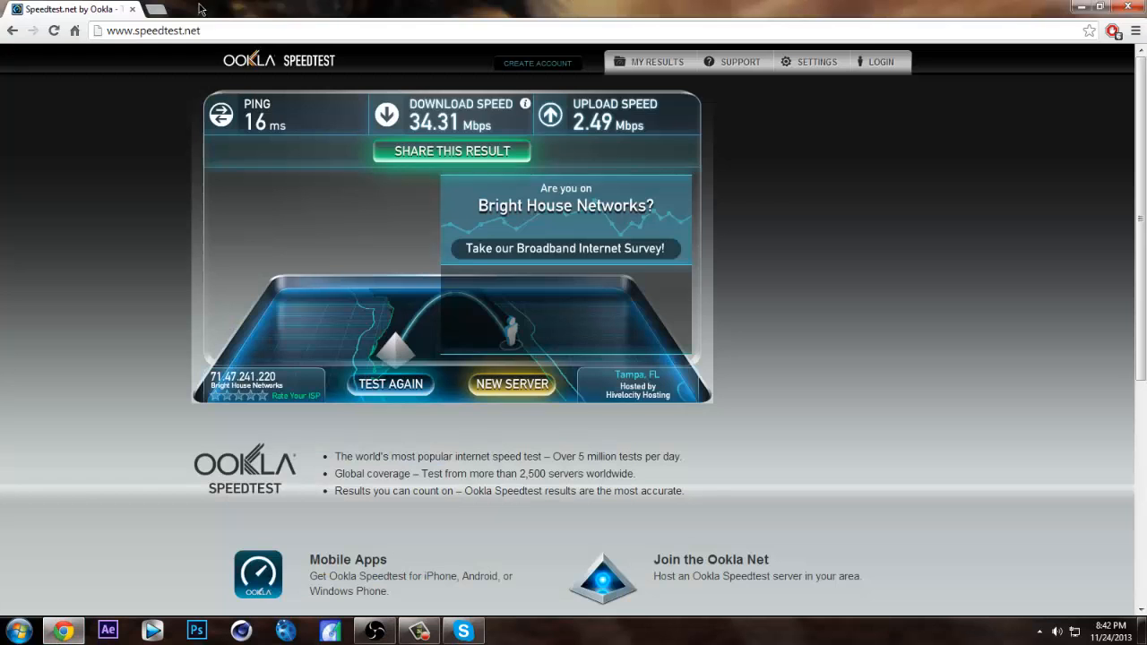
left_click(170, 11)
type("twit")
key("Right")
key("BackSpace")
key("BackSpace")
key("BackSpace")
key("BackSpace")
key("BackSpace")
key("BackSpace")
key("BackSpace")
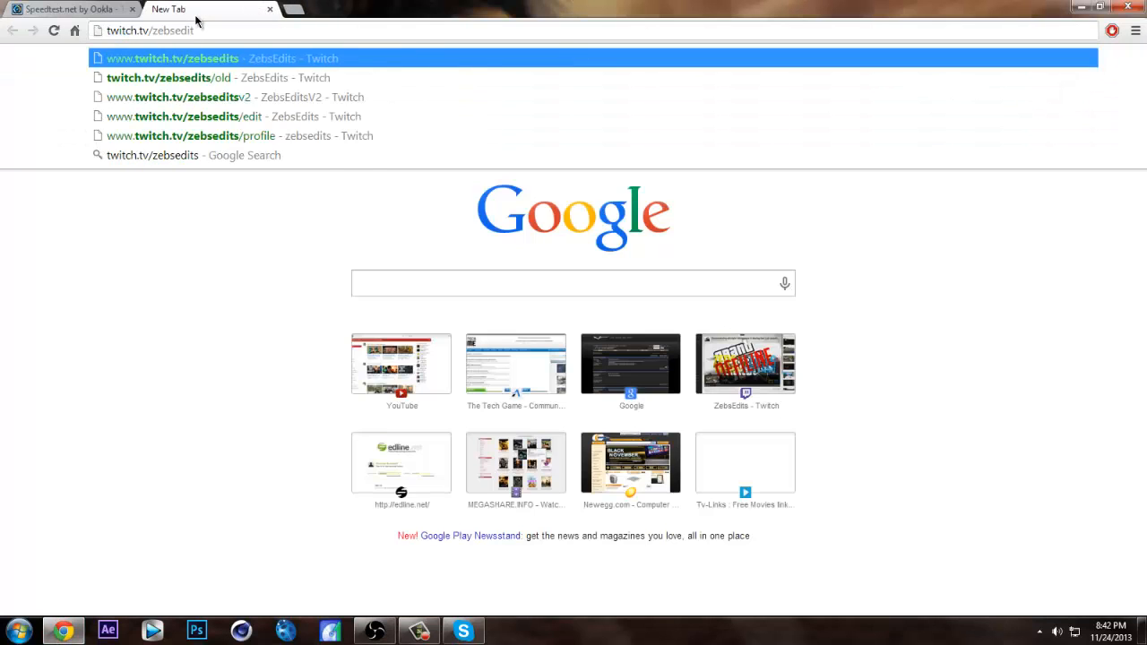
key("BackSpace")
key("BackSpace")
type("dashboar")
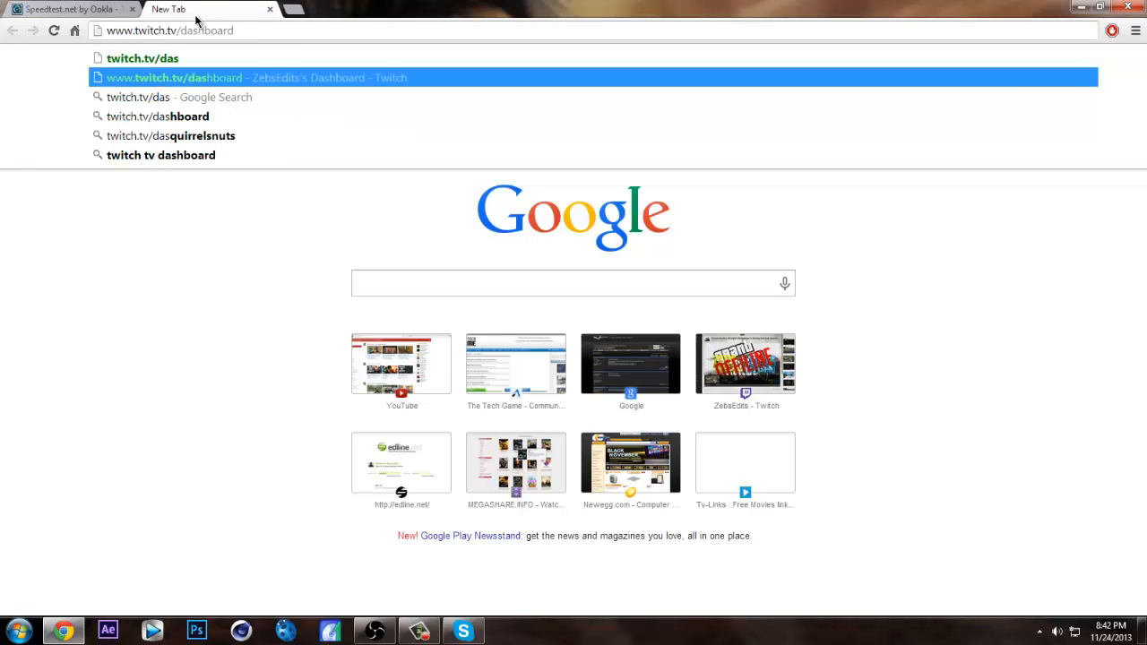
key("Return")
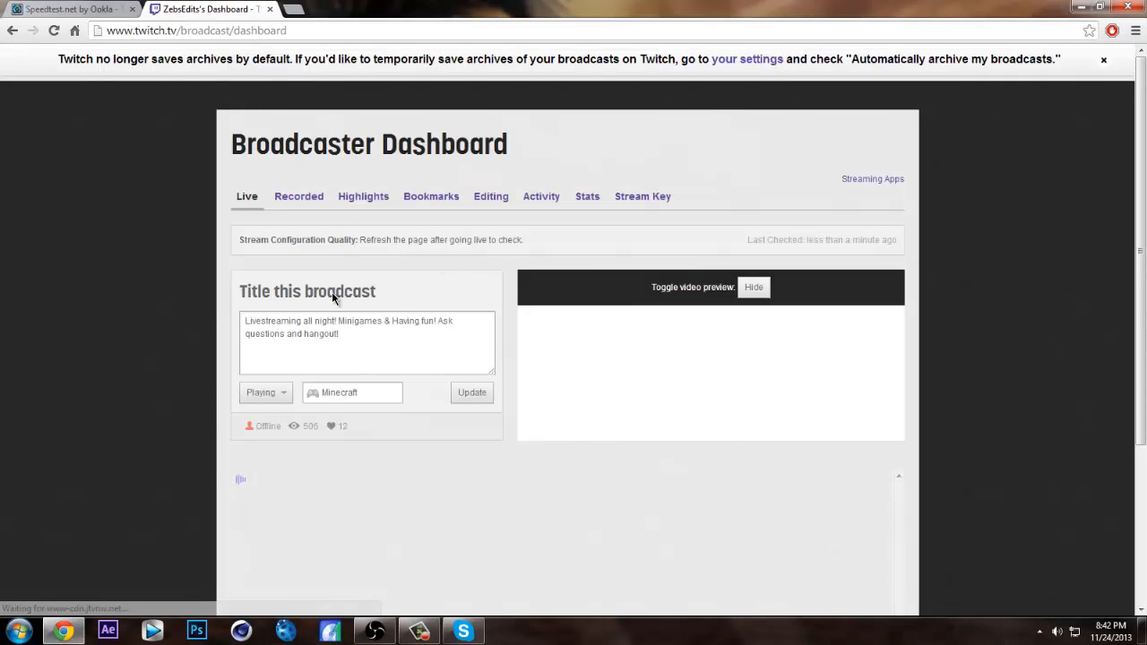
left_click(270, 9)
left_click(1080, 8)
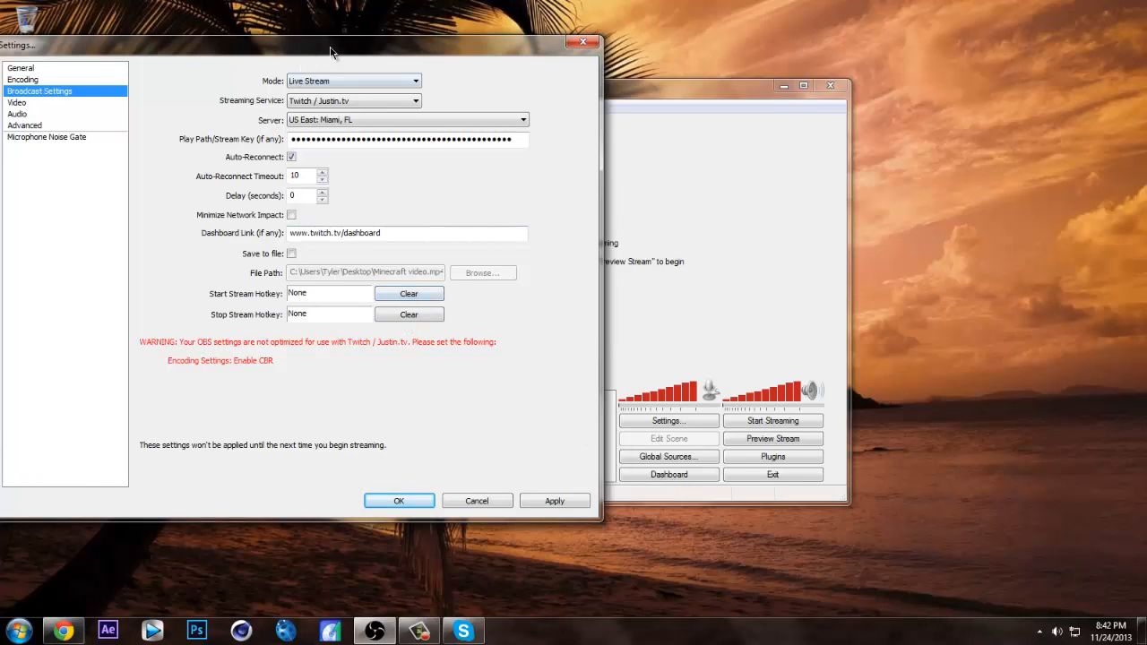
- Save the broadcast settings and open the Video settings
left_click_drag(330, 48, 524, 26)
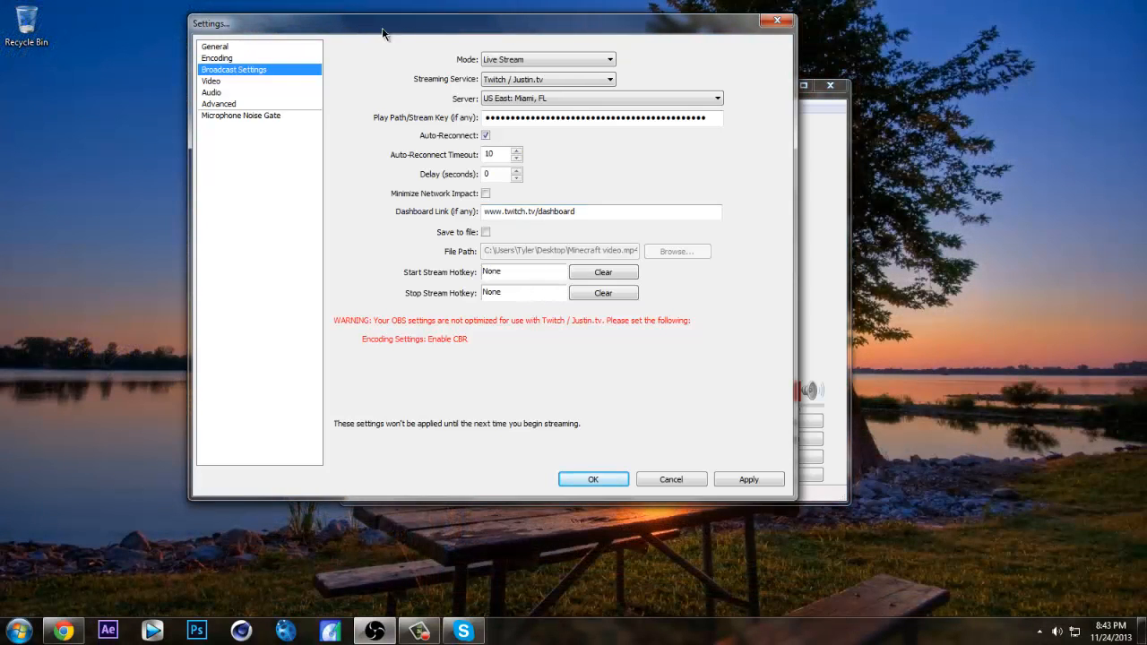
left_click_drag(382, 28, 471, 44)
left_click(339, 94)
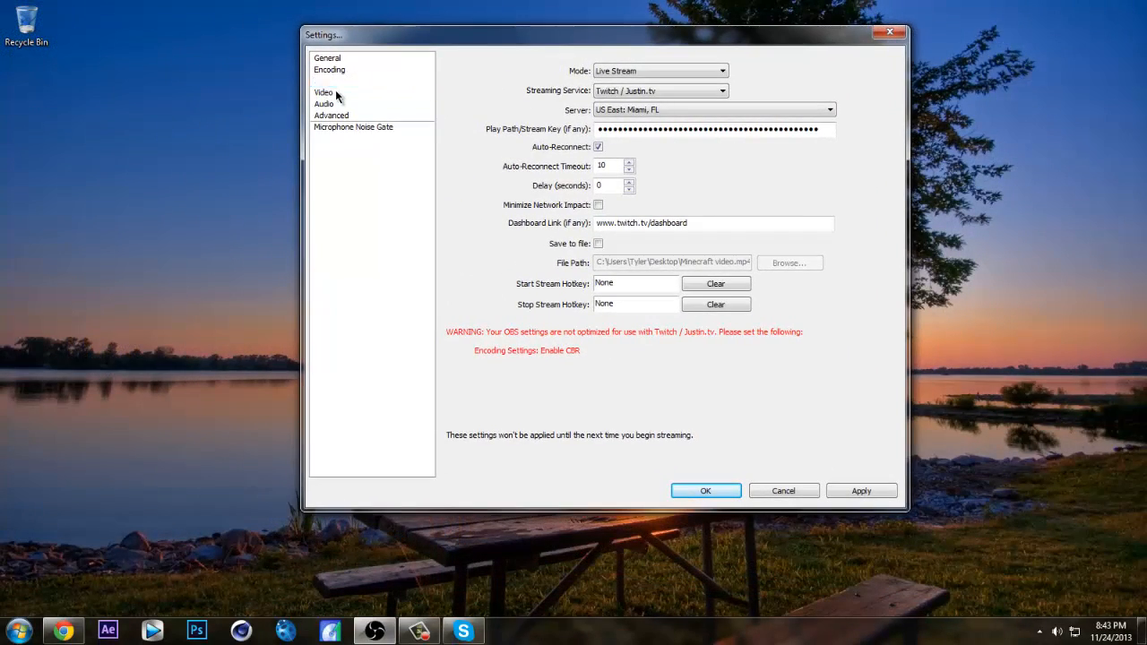
left_click(524, 355)
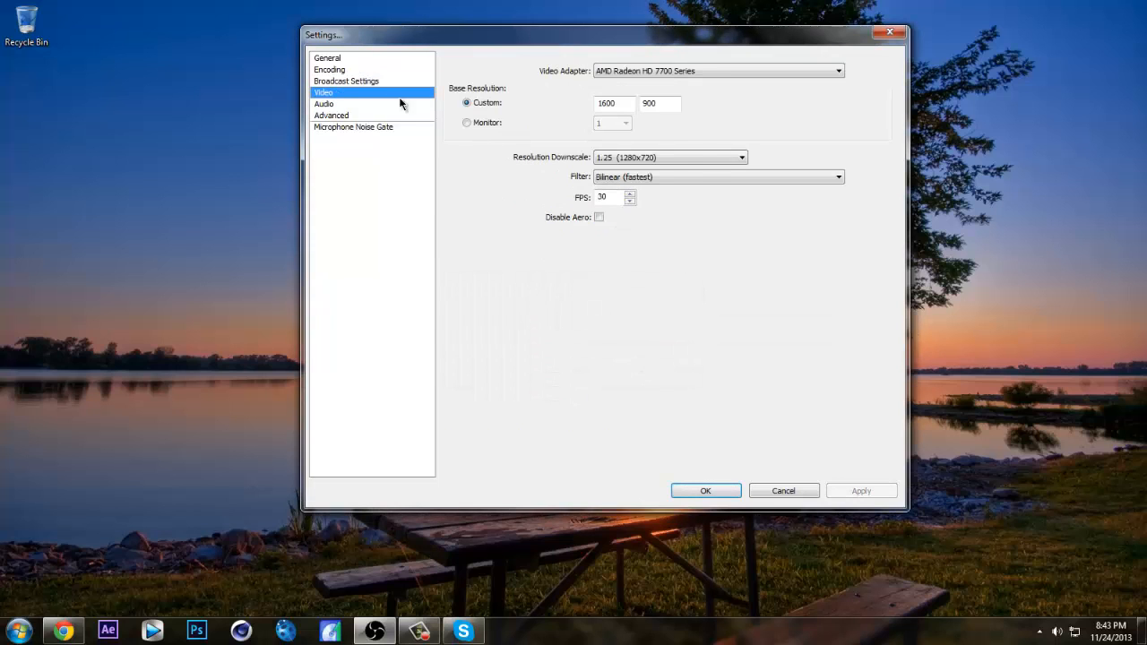
- Choose AMD Radeon HD 7700 Series as the video adapter
left_click_drag(516, 43, 580, 51)
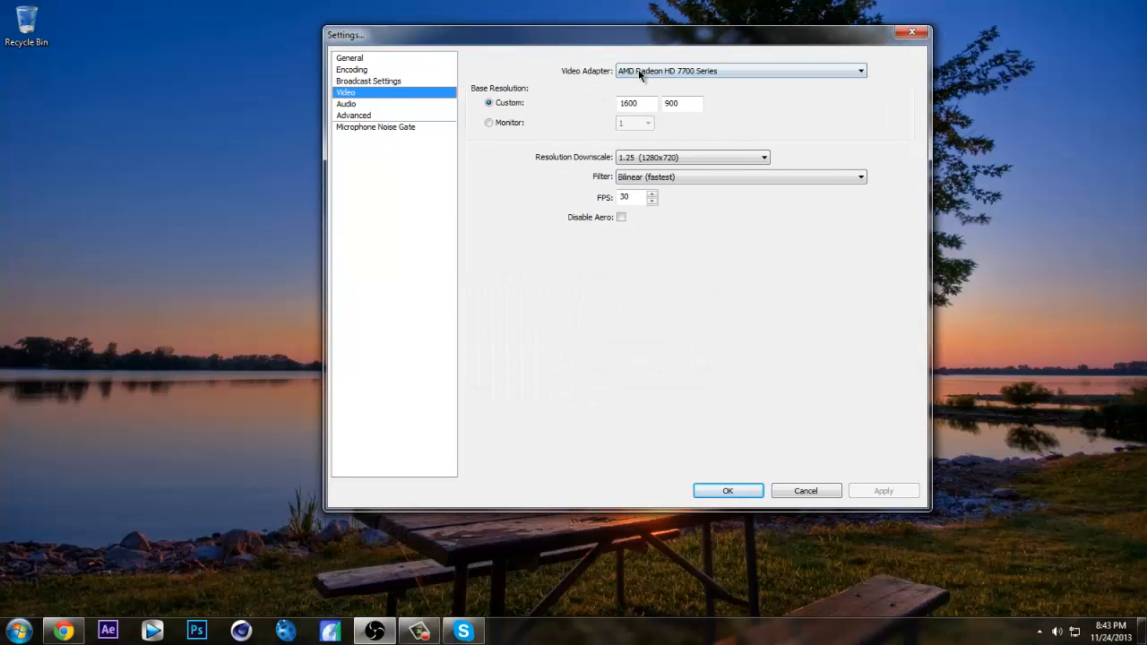
left_click(691, 78)
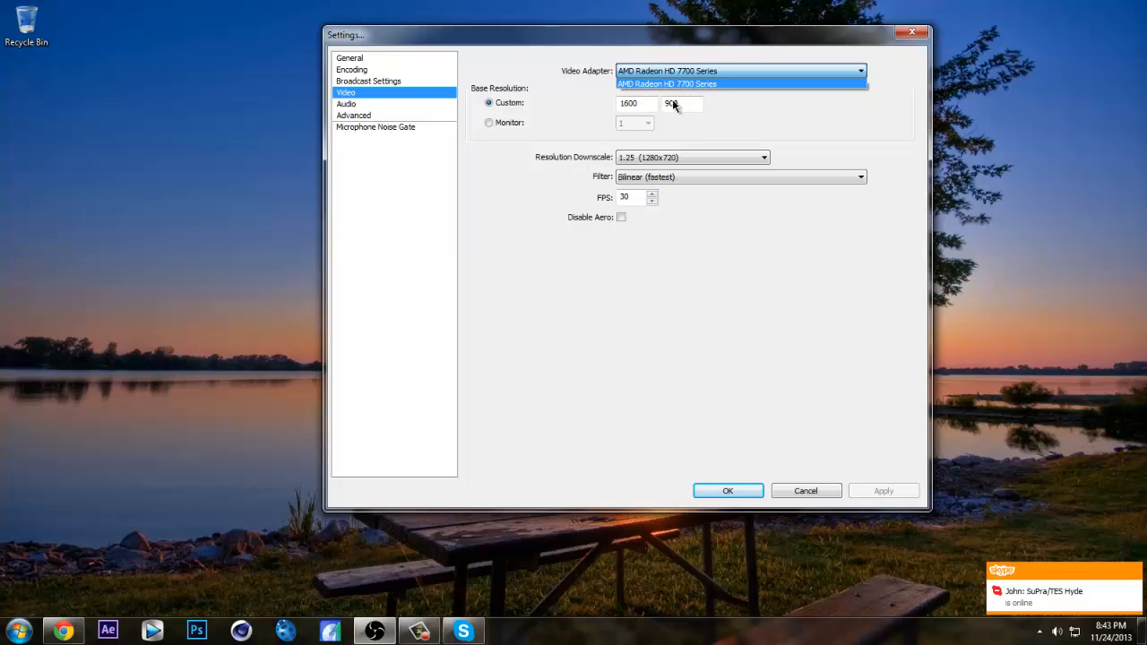
left_click(640, 84)
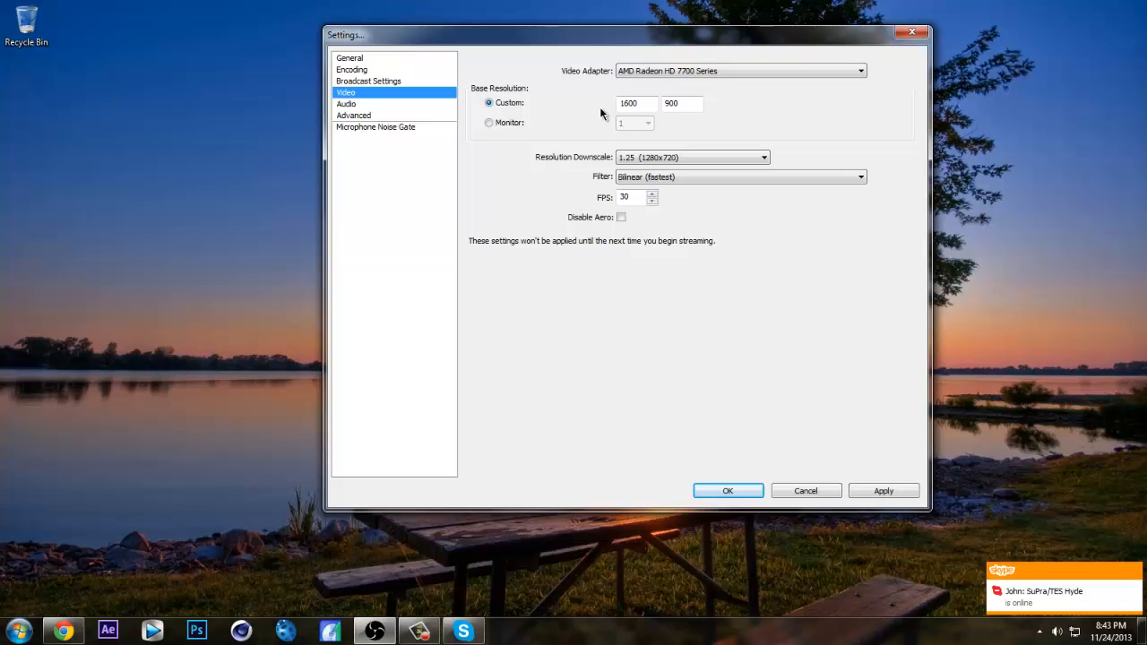
- Check the monitor's resolution in the Windows Screen Resolution settings for the custom base resolution, and return to the Video settings
left_click_drag(645, 104, 574, 104)
right_click(87, 499)
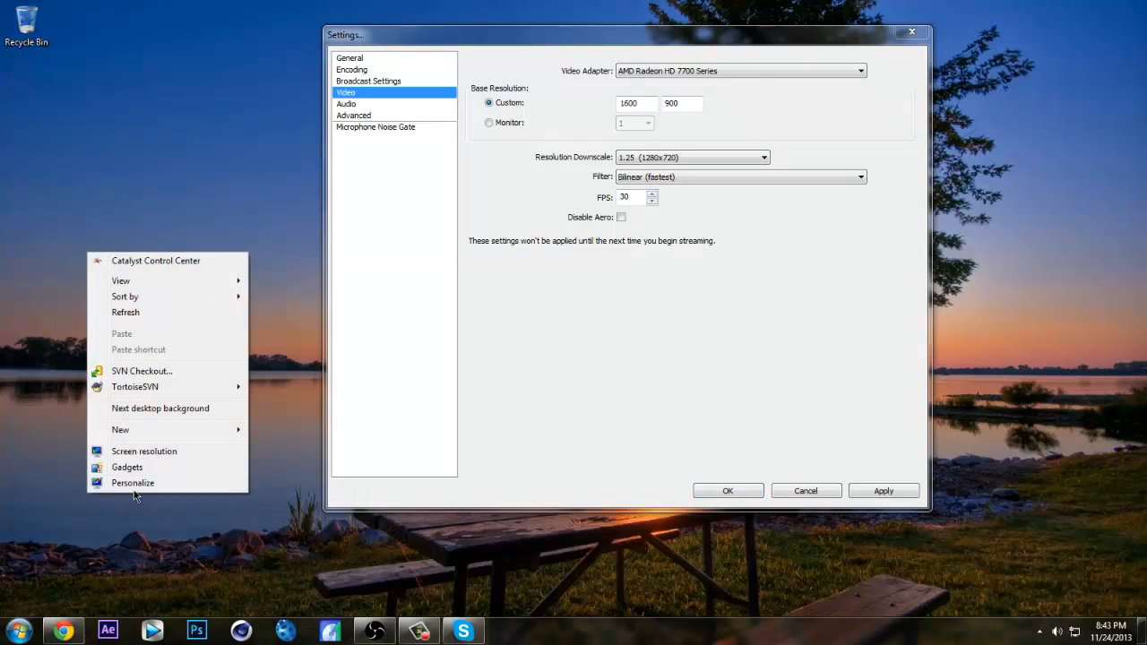
left_click(144, 451)
left_click_drag(486, 108, 684, 107)
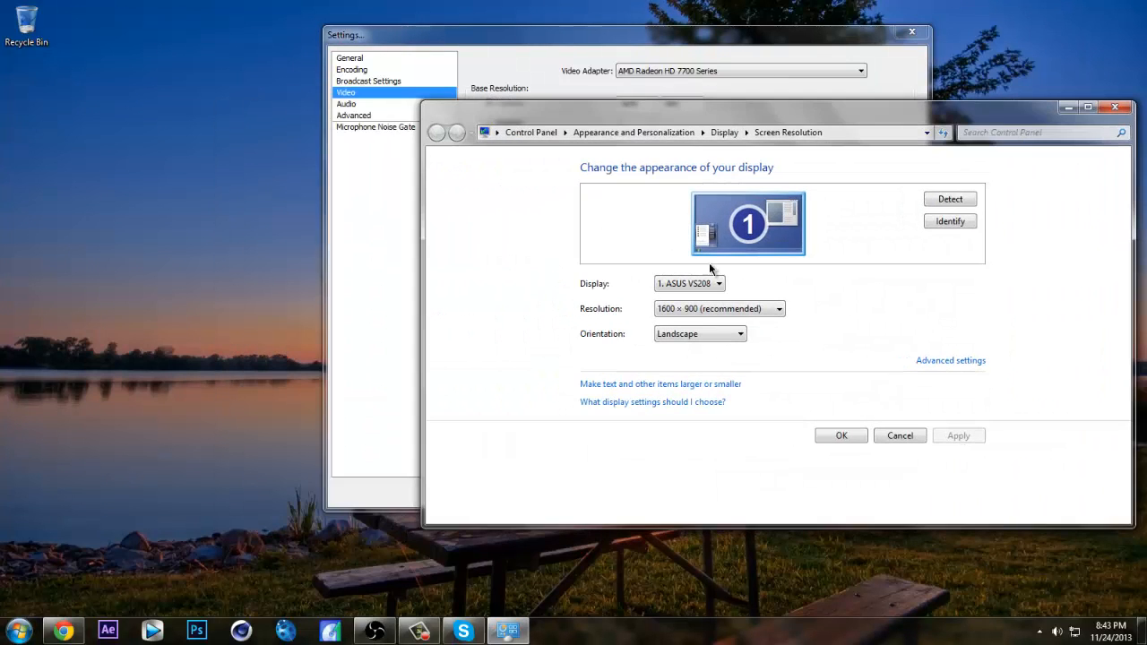
left_click(344, 266)
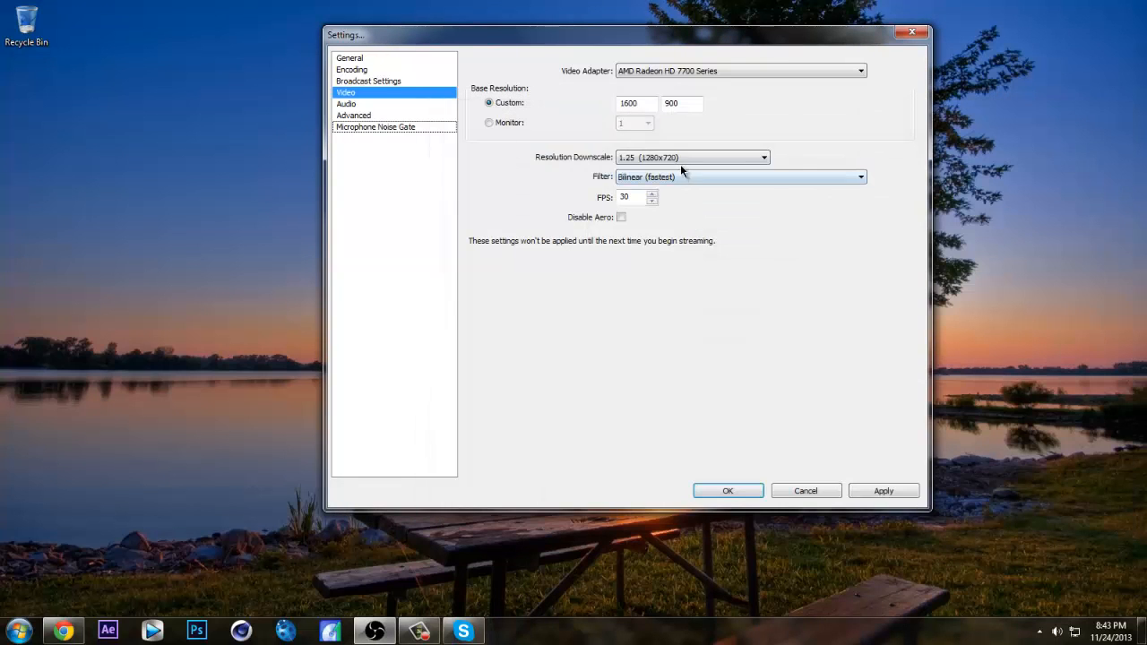
- Set the resolution downscale to 1.25 (1280x720), save the video settings and open the Audio settings
left_click(680, 162)
left_click(659, 181)
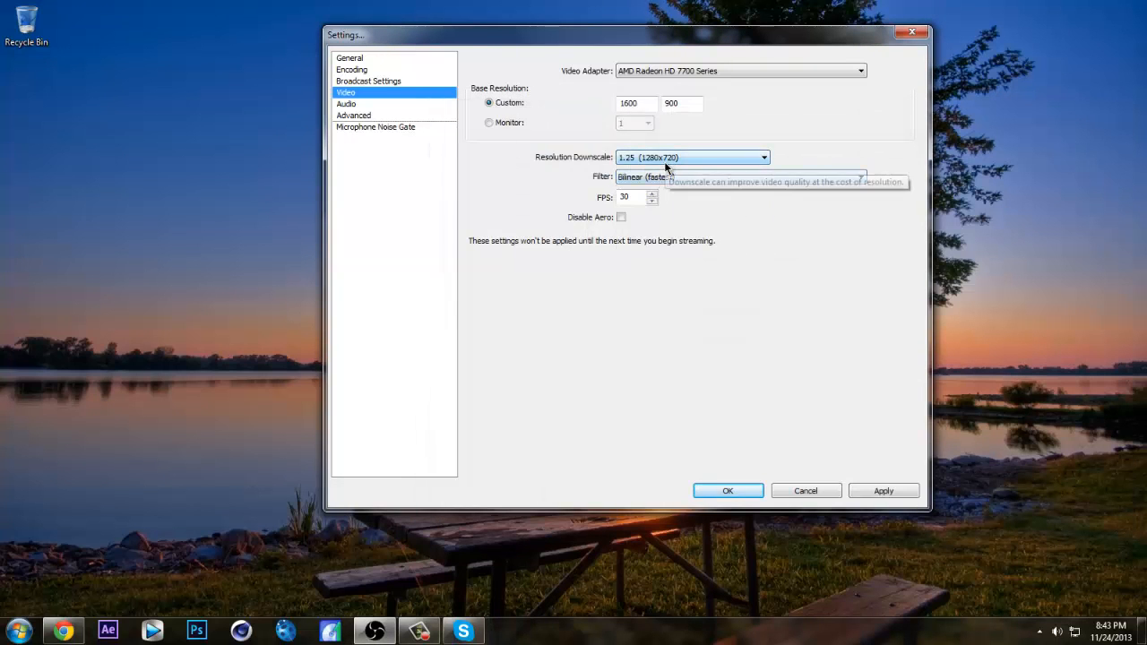
left_click(670, 160)
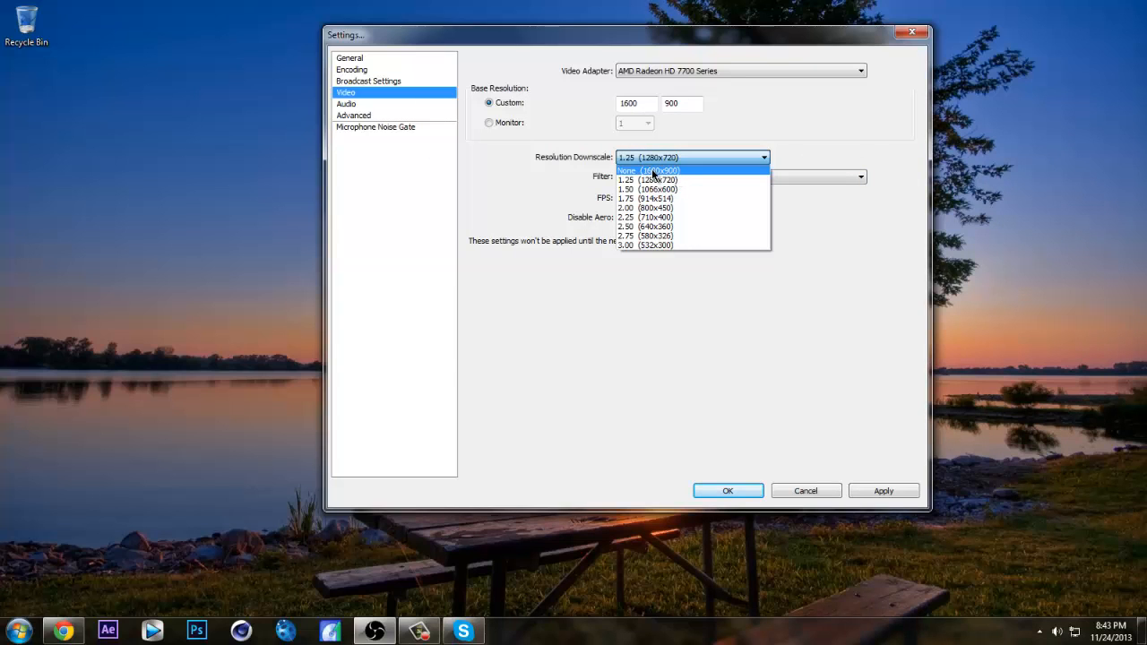
left_click(631, 180)
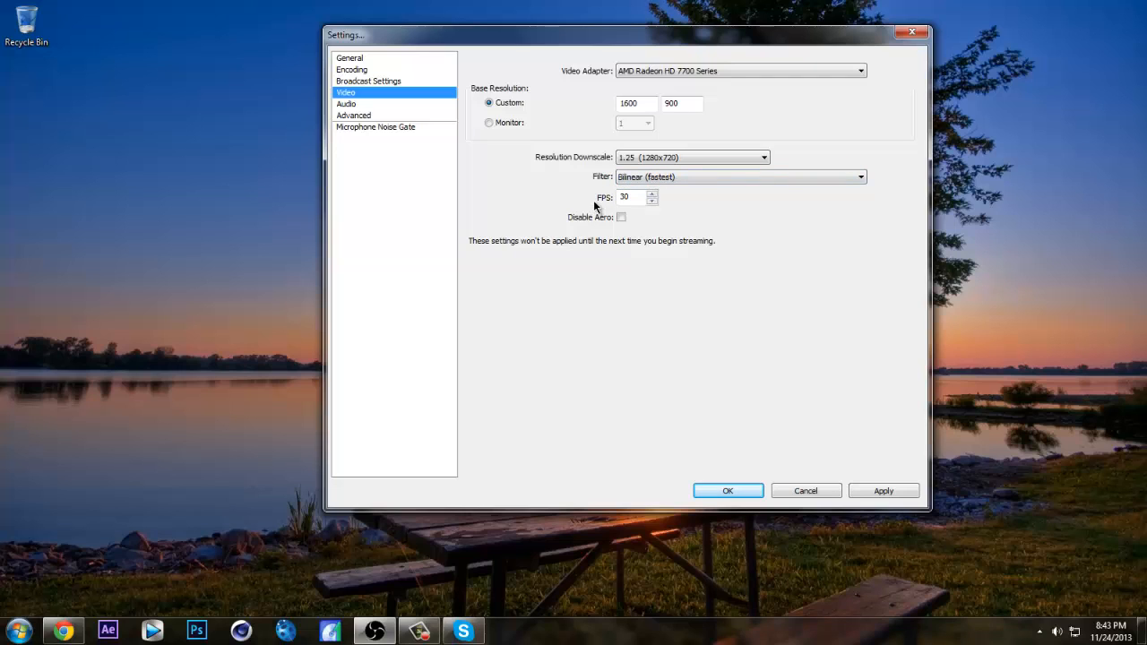
left_click(343, 105)
left_click(541, 362)
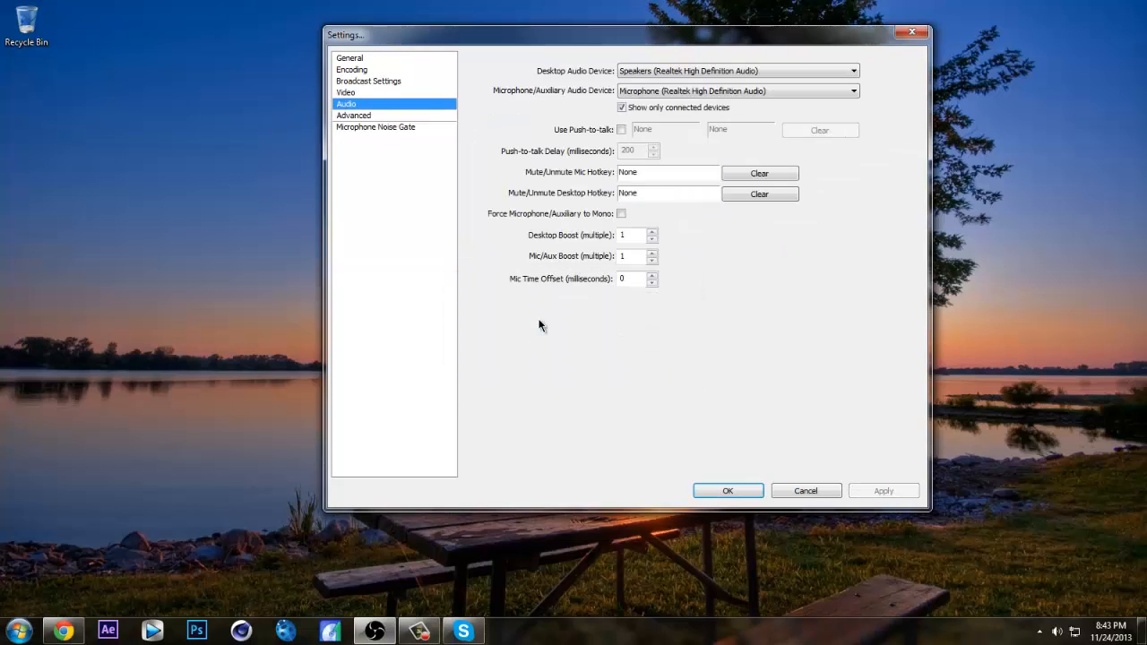
- Select the Realtek High Definition Audio speakers and microphone as audio devices, and save on the way to the Advanced settings
left_click_drag(573, 44, 555, 50)
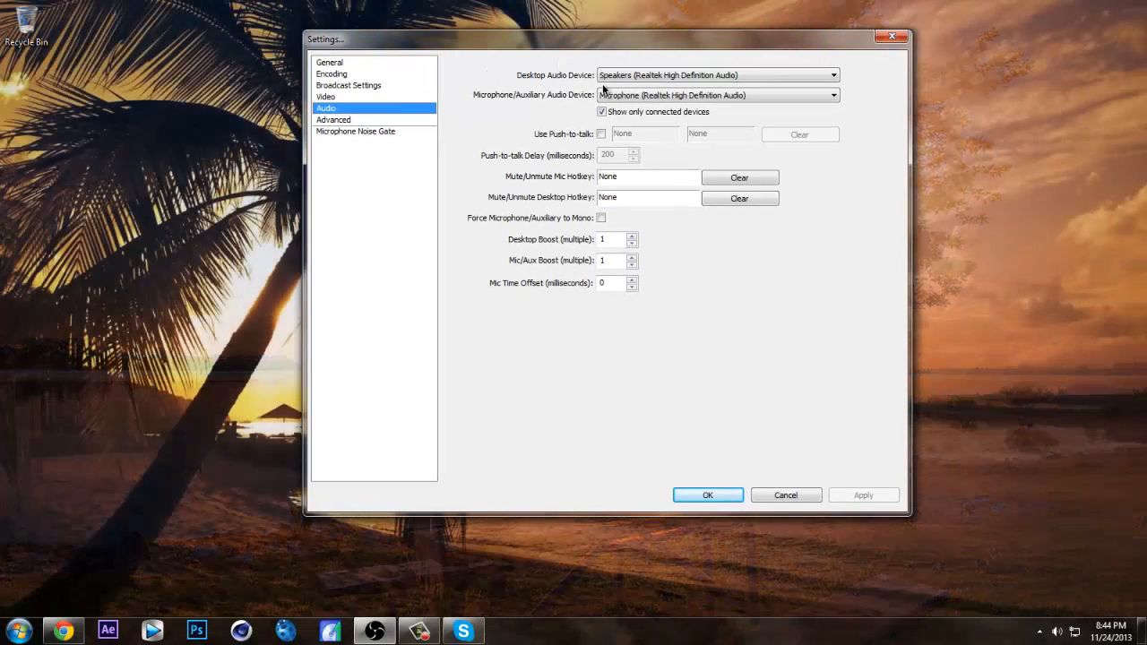
left_click(630, 79)
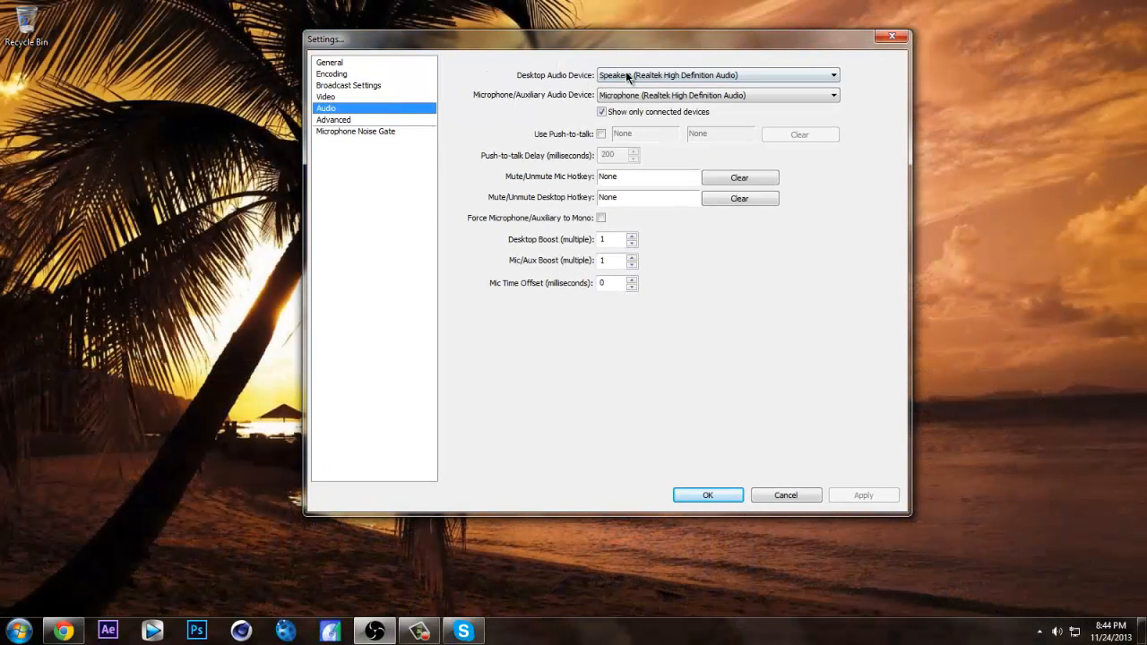
left_click(628, 97)
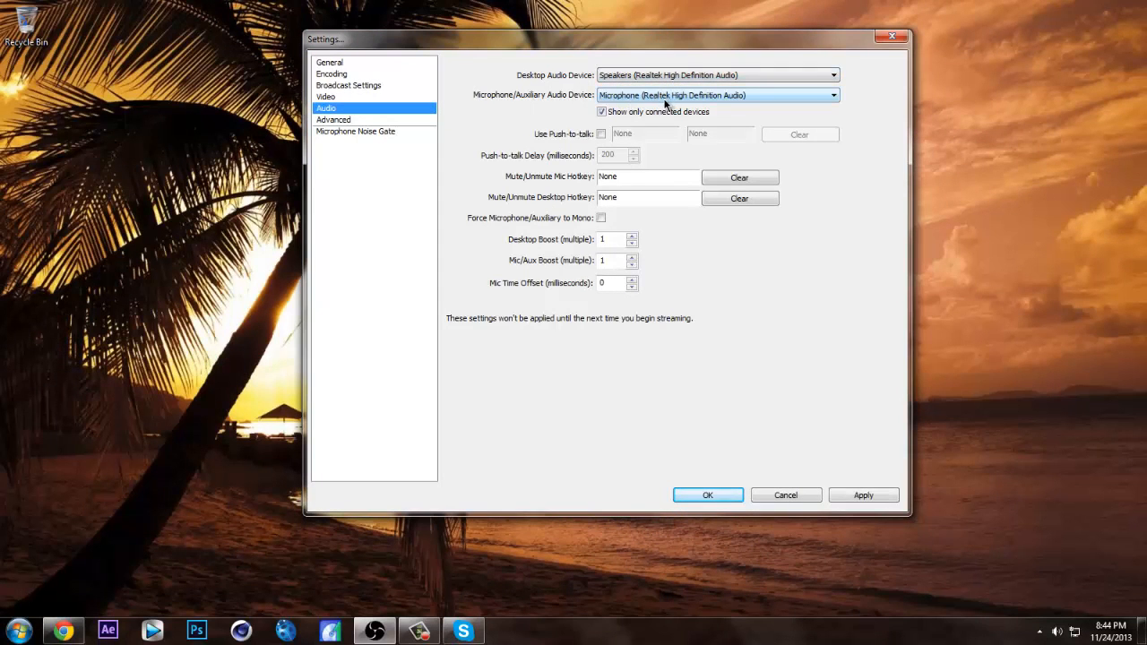
left_click_drag(621, 44, 639, 48)
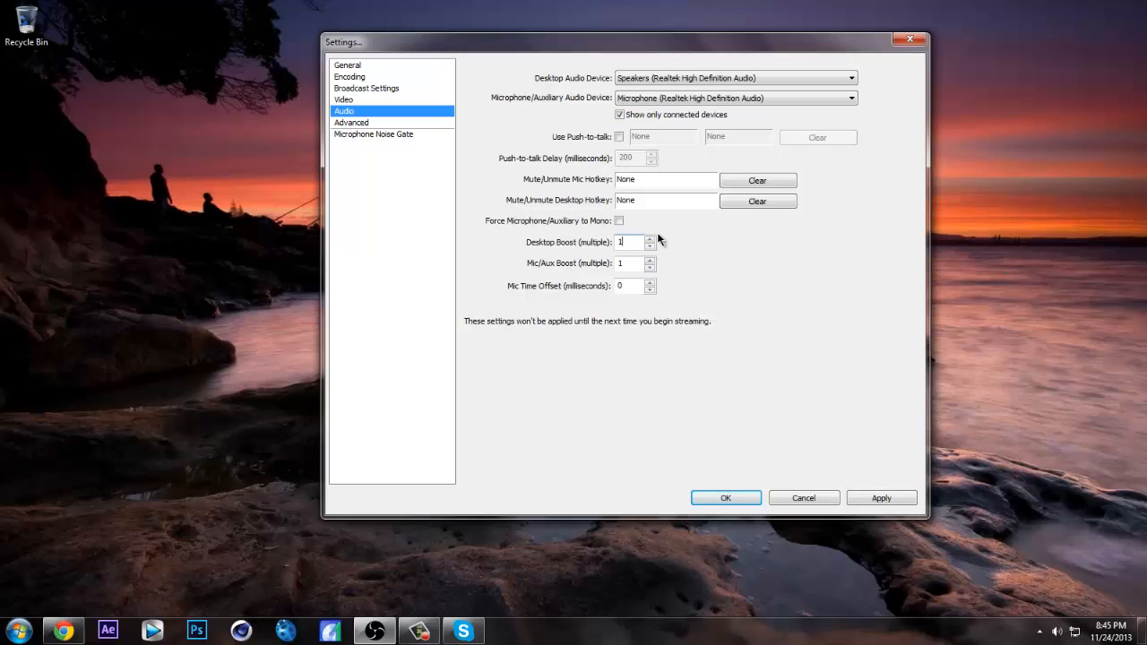
left_click(372, 125)
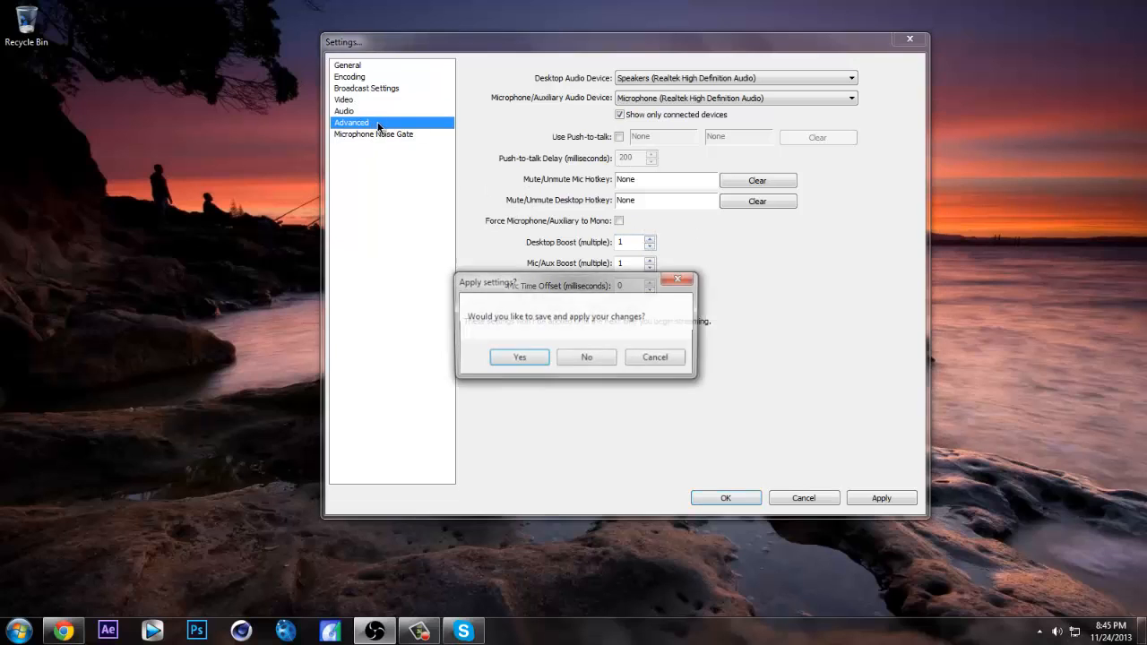
left_click(529, 358)
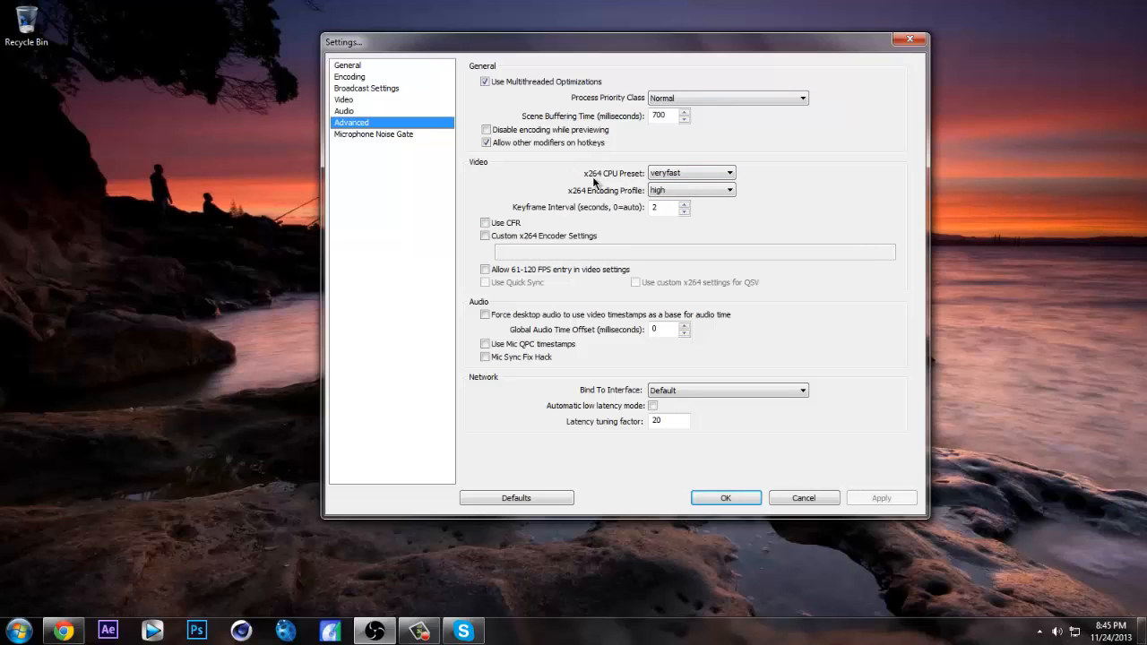
- Choose the veryfast x264 CPU preset, keep the process priority class at Normal, and save on the way to the Microphone Noise Gate settings
left_click(668, 173)
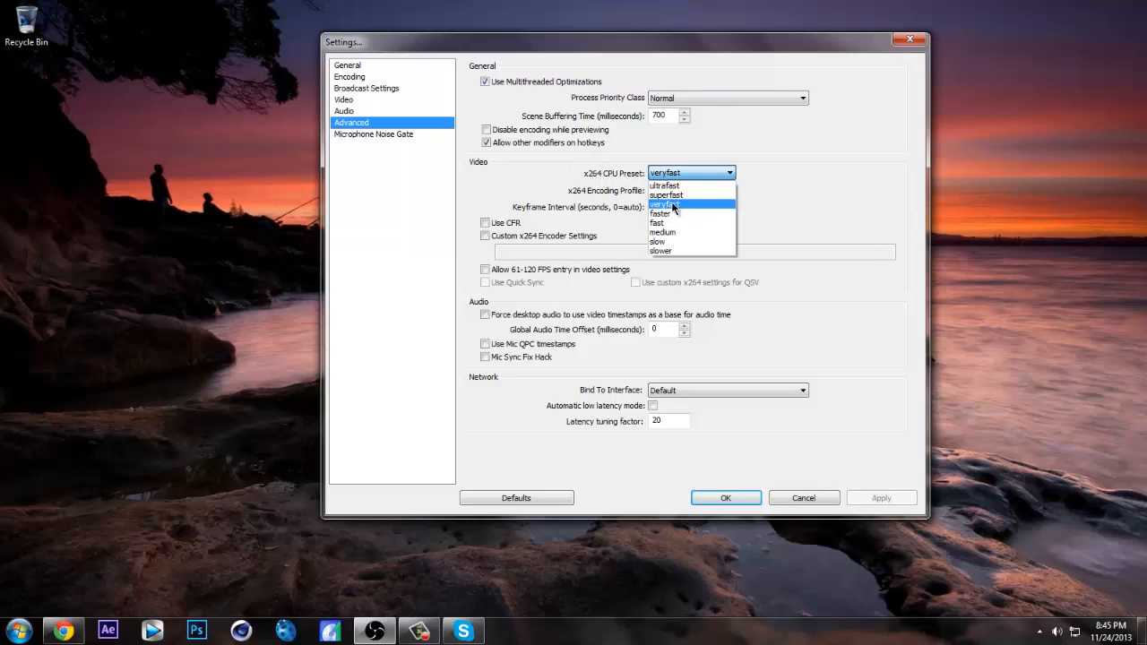
left_click(675, 204)
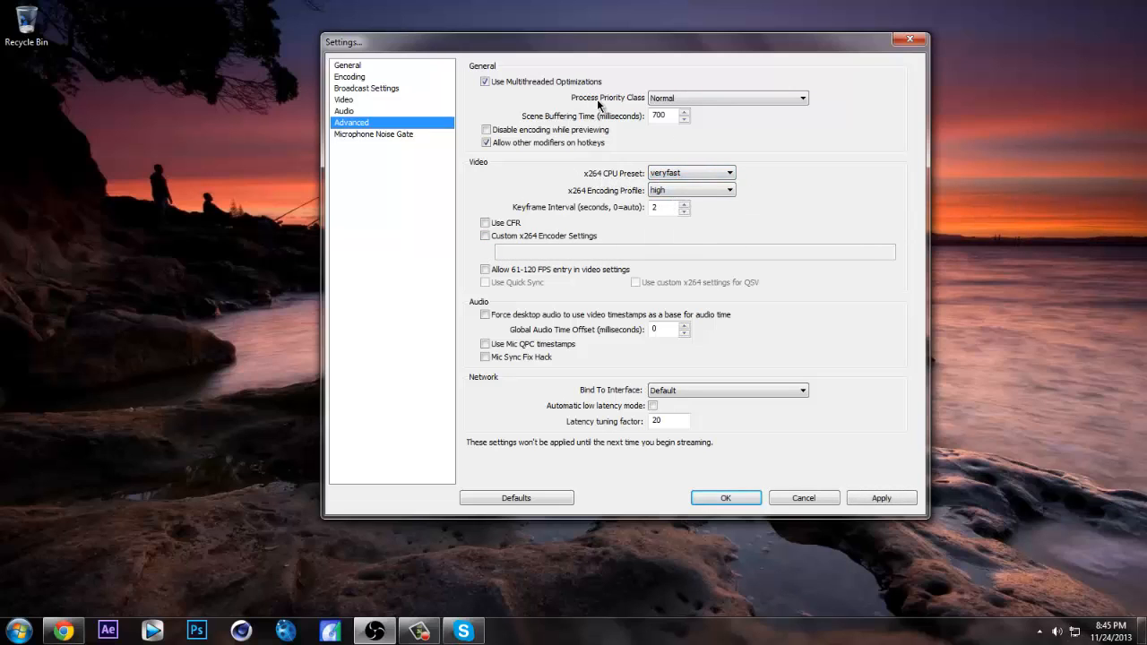
left_click(679, 102)
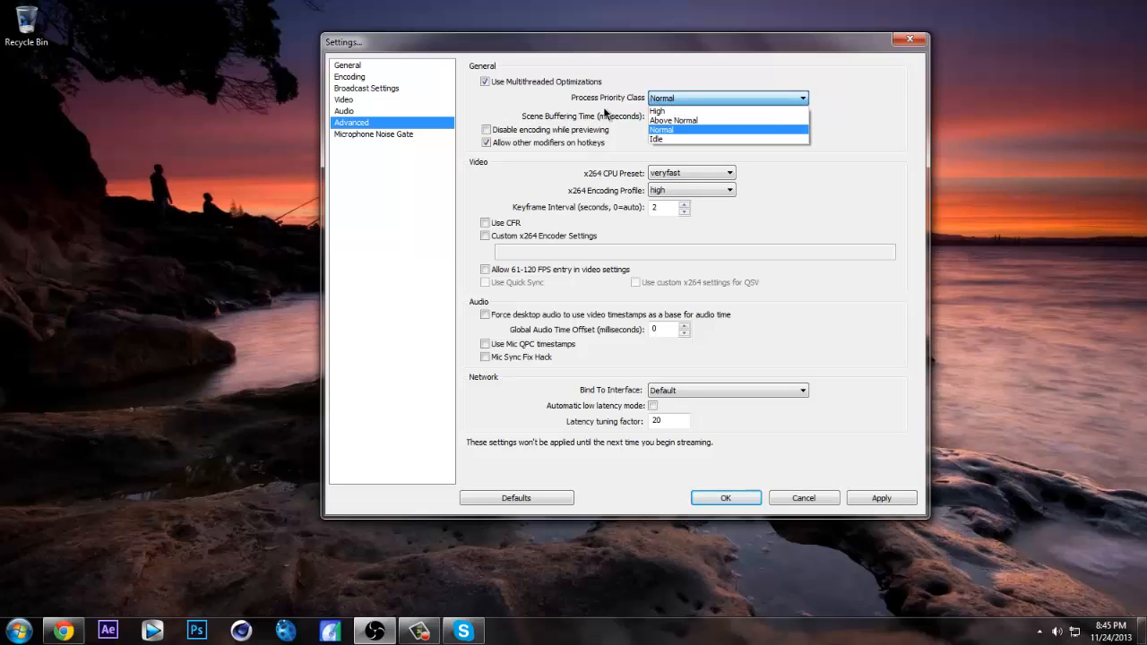
left_click(672, 78)
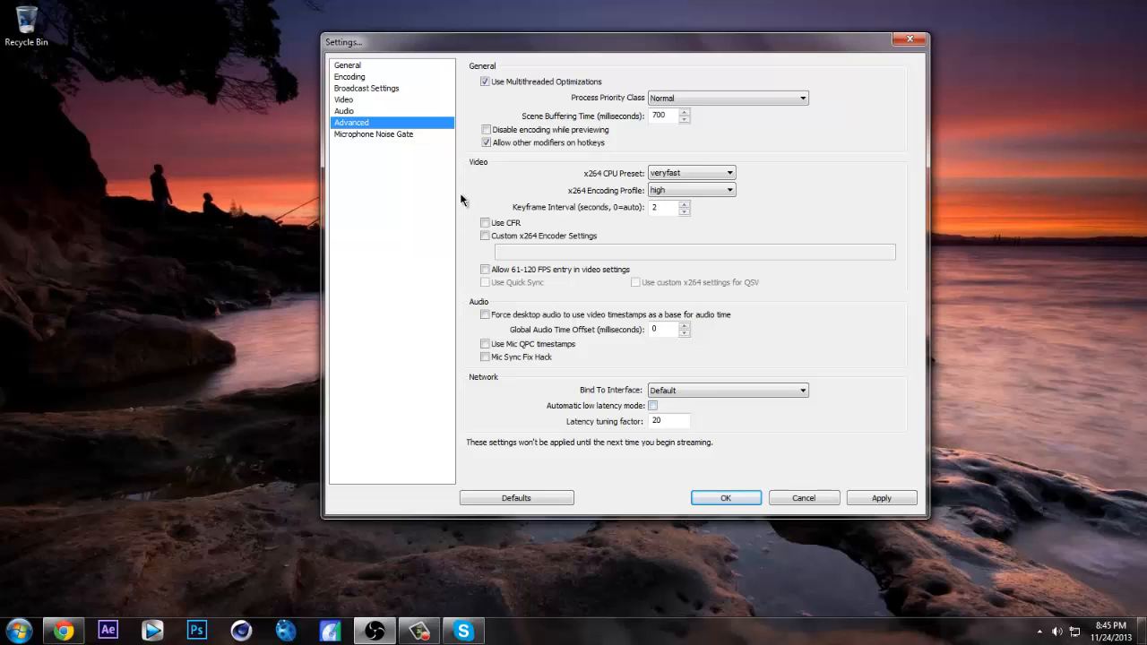
left_click(404, 136)
left_click(527, 361)
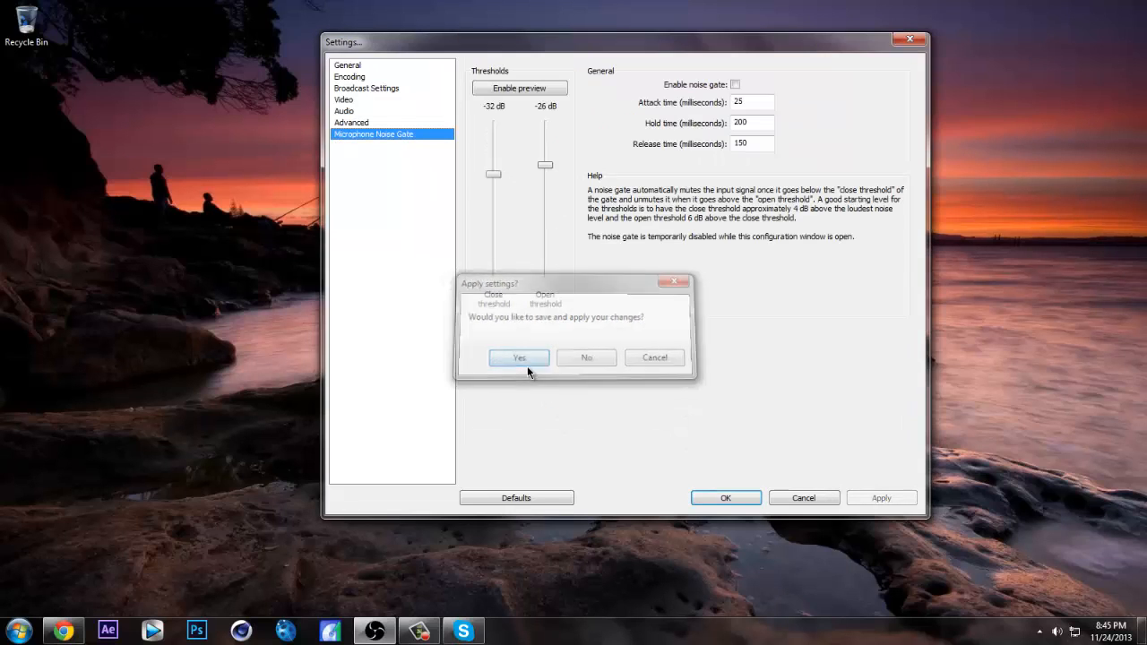
- Leave the microphone noise gate settings without saving and reposition the Open Broadcaster Software main window
left_click_drag(404, 42, 390, 34)
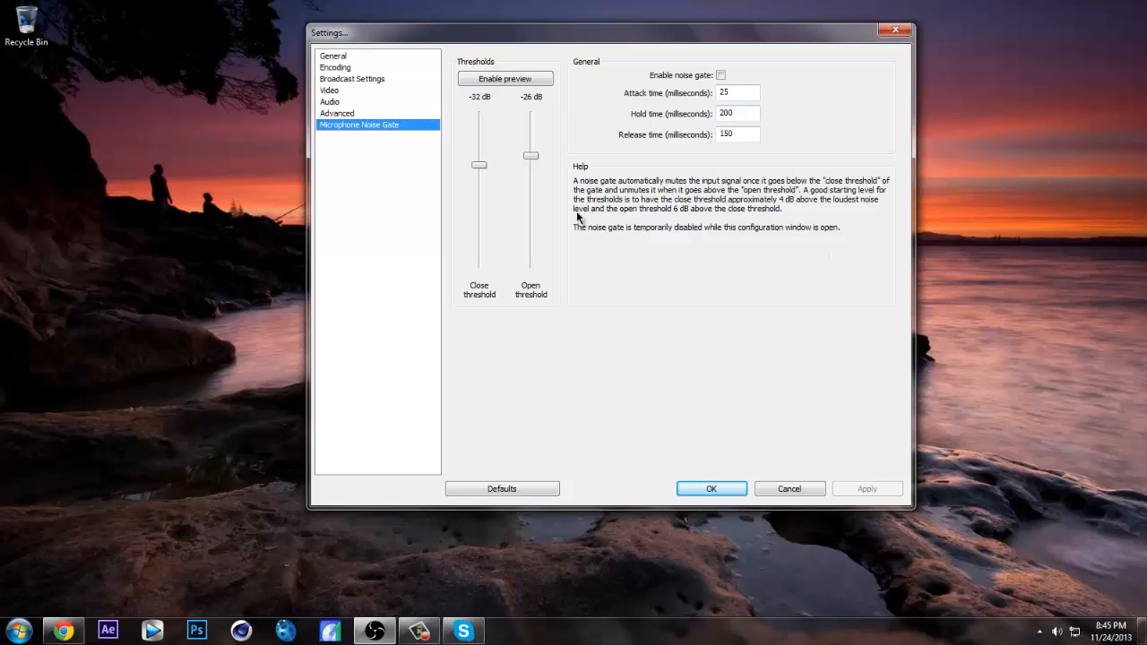
left_click(789, 491)
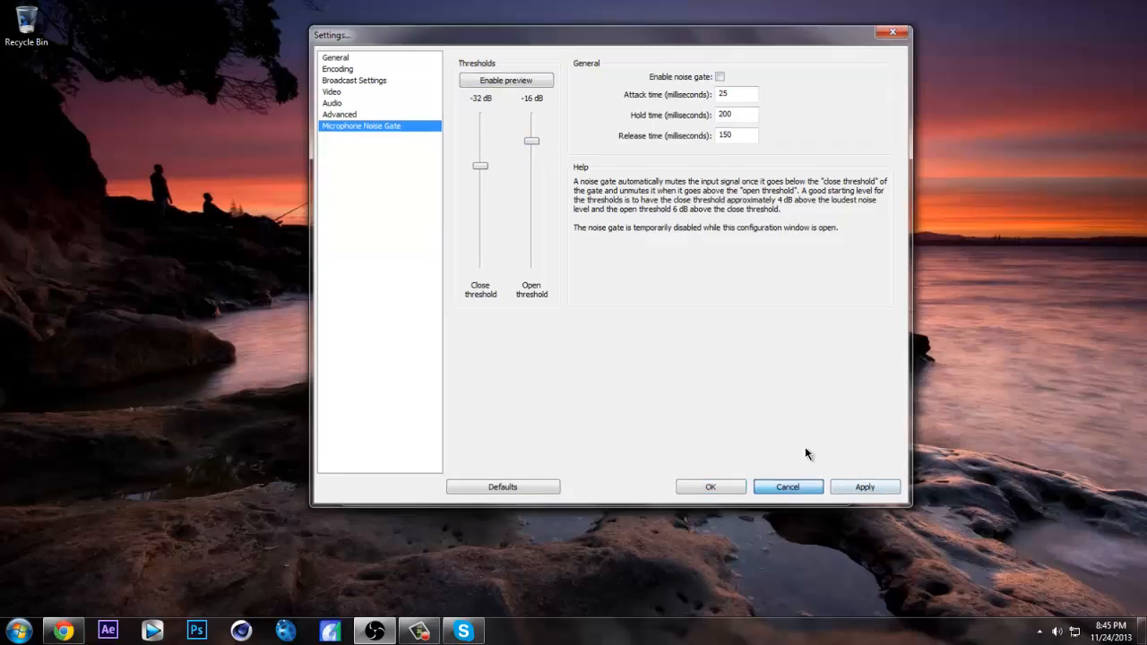
left_click_drag(563, 90, 510, 85)
- Launch Minecraft from the Downloads folder and close the folder window
left_click(19, 631)
left_click(244, 344)
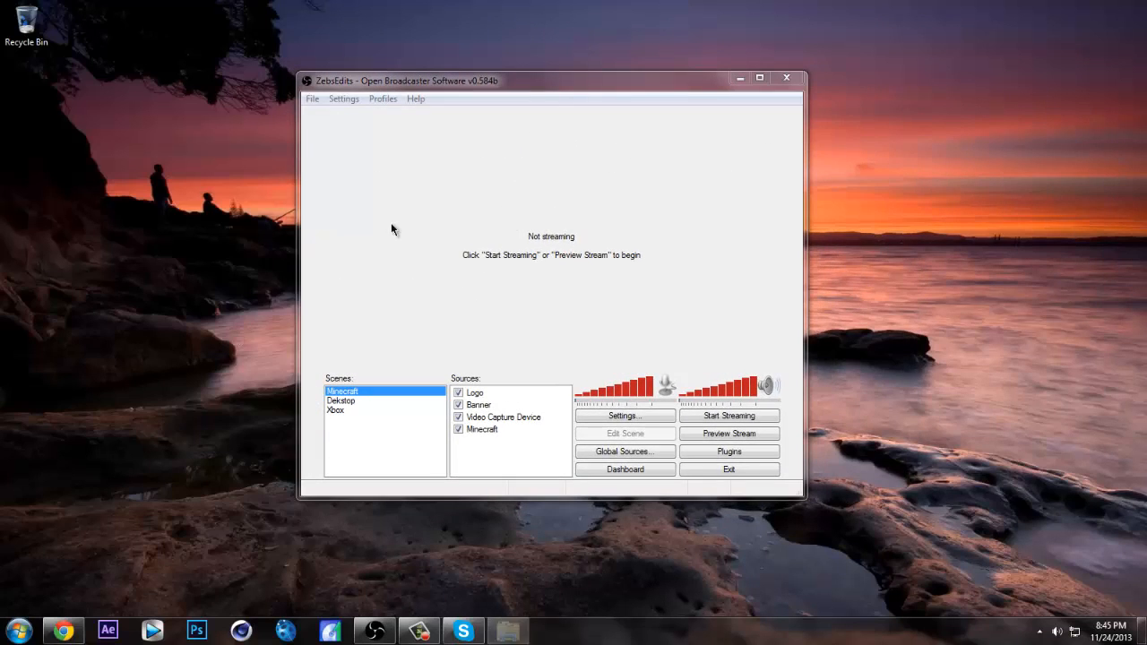
left_click(284, 214)
left_click(387, 214)
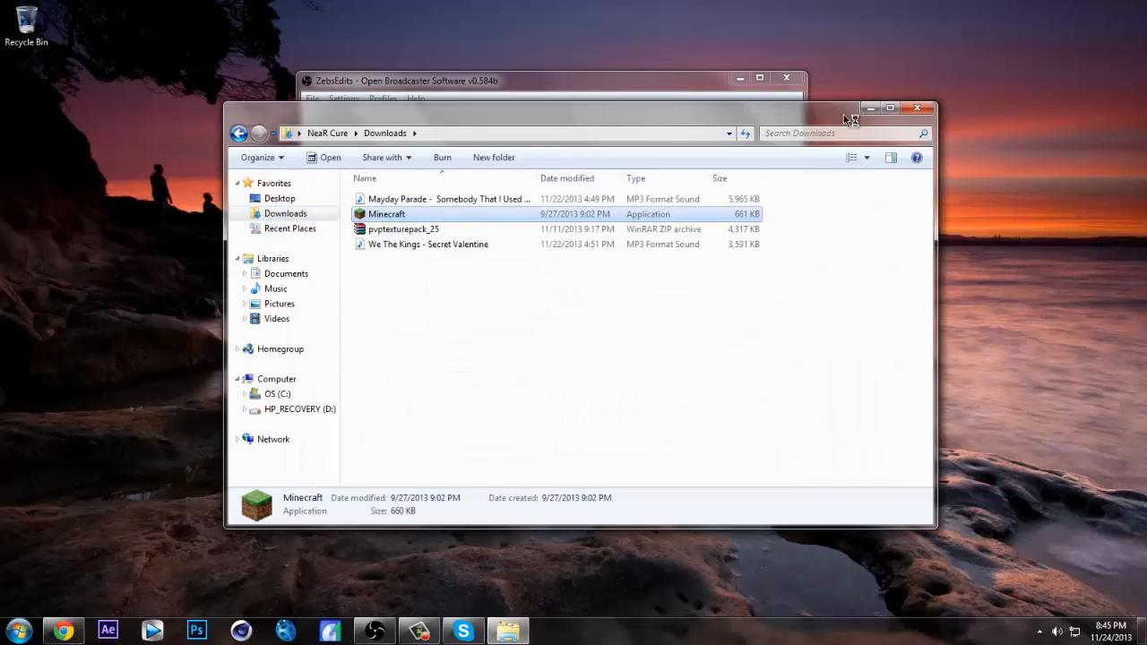
left_click(916, 109)
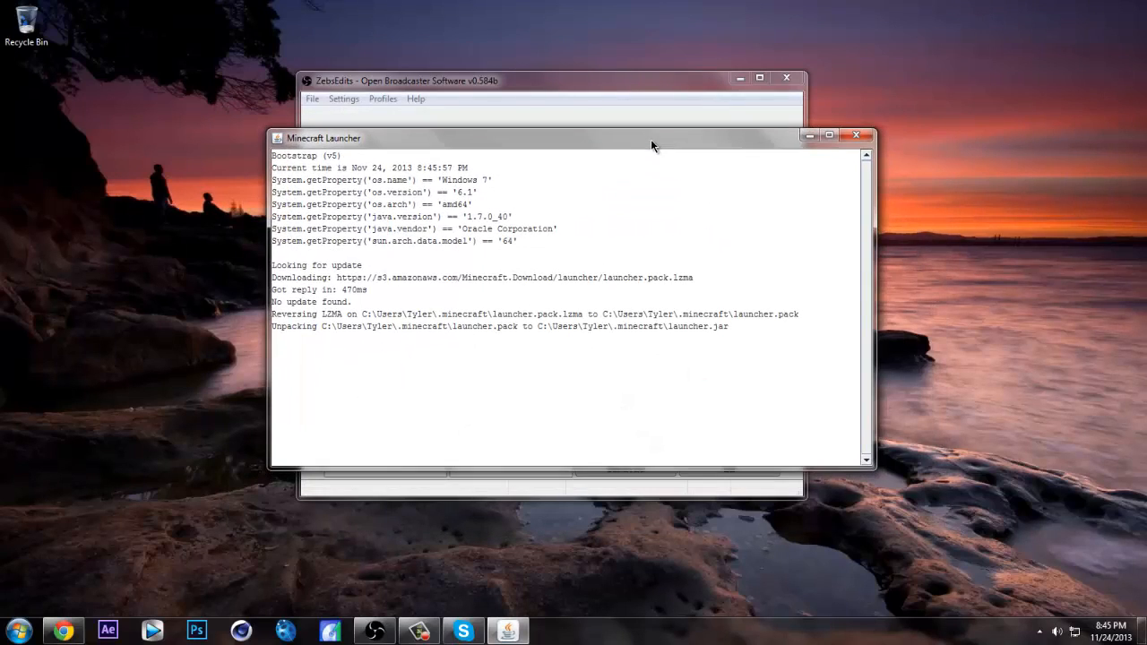
- Move the Open Broadcaster Software window off the Minecraft Launcher and start the game from the launcher
left_click(540, 79)
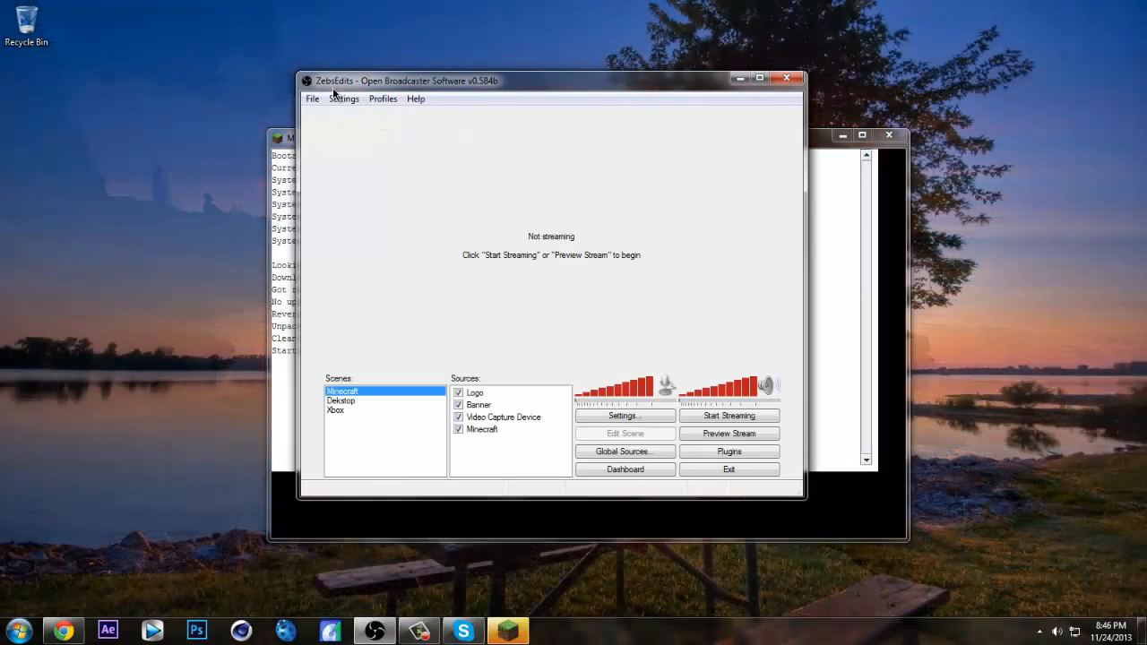
left_click_drag(409, 84, 453, 95)
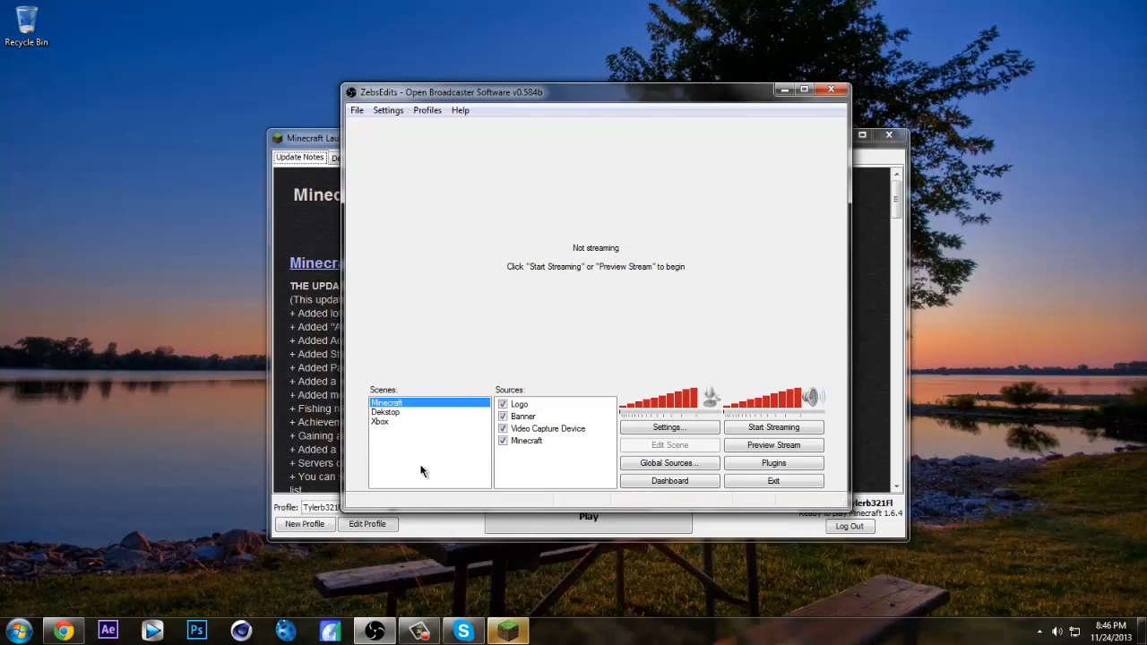
left_click(863, 468)
left_click(654, 518)
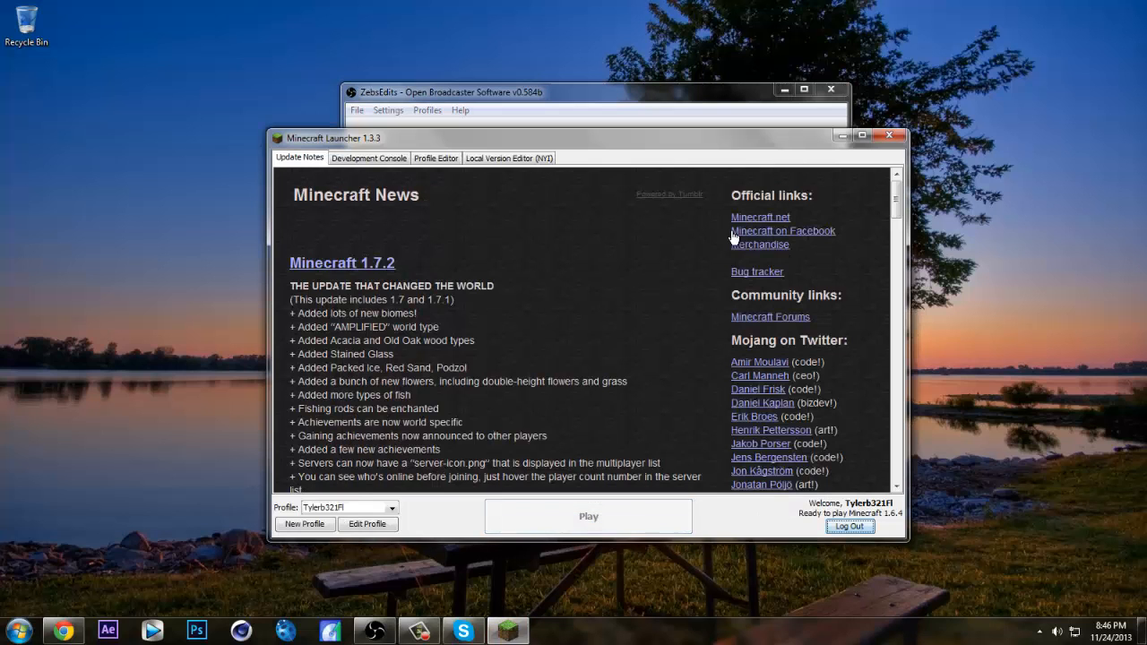
- Arrange the Open Broadcaster Software and Minecraft windows side by side
left_click_drag(717, 94, 989, 27)
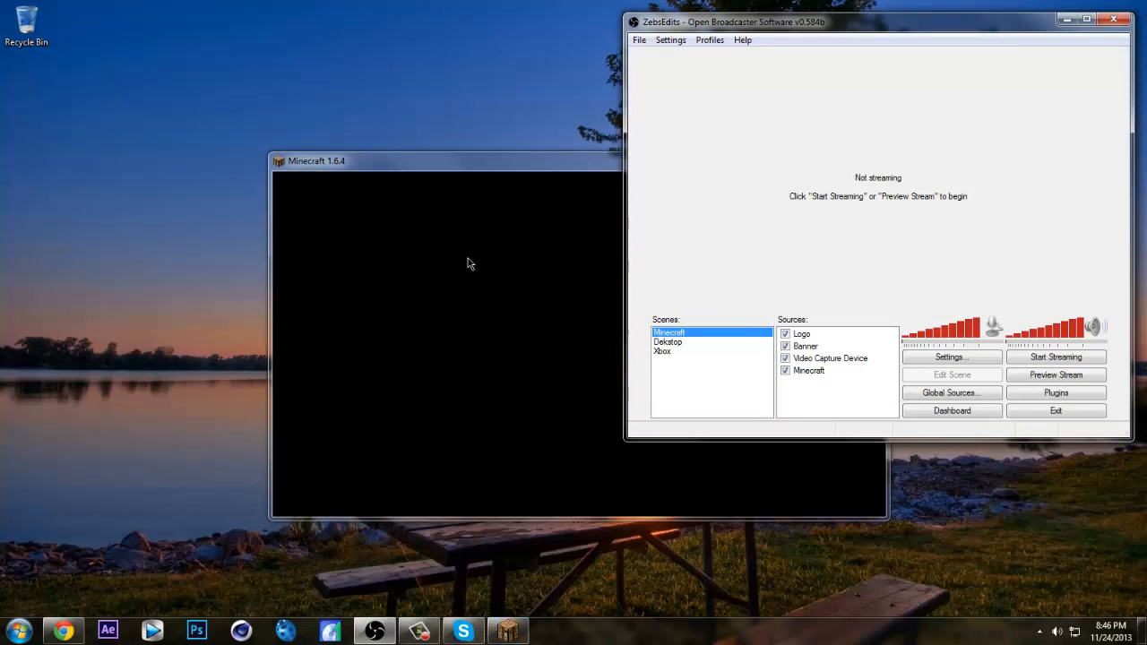
left_click(502, 163)
left_click_drag(570, 167, 368, 63)
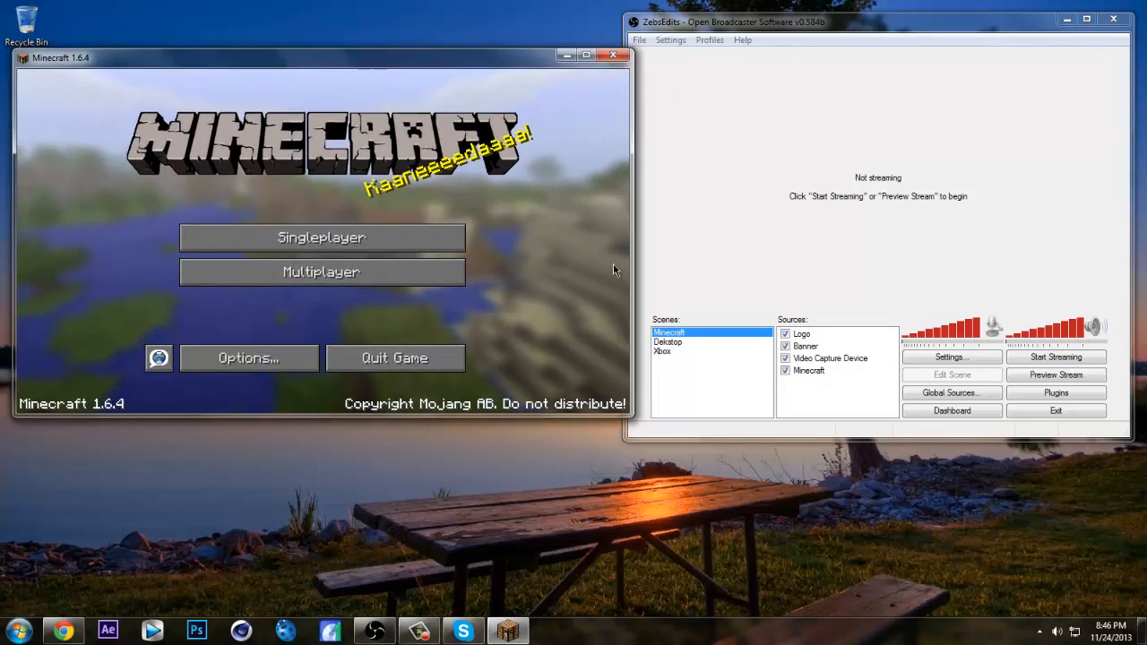
- Start the stream preview, and switch to the Dekstop scene and back to the Minecraft scene
left_click(1058, 377)
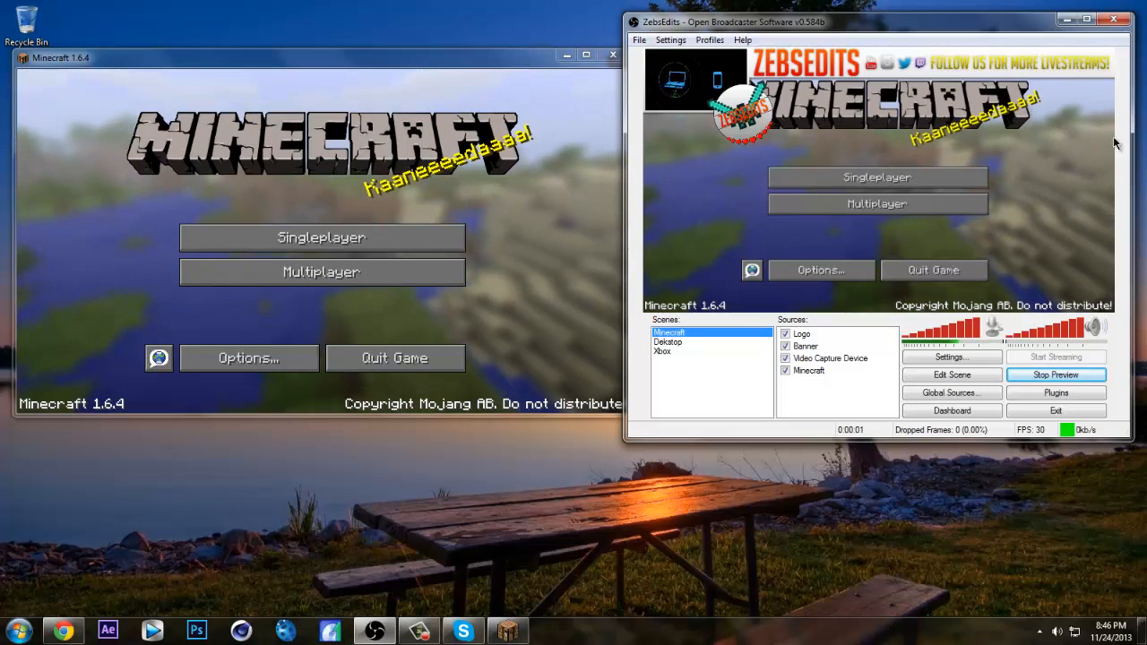
left_click(677, 343)
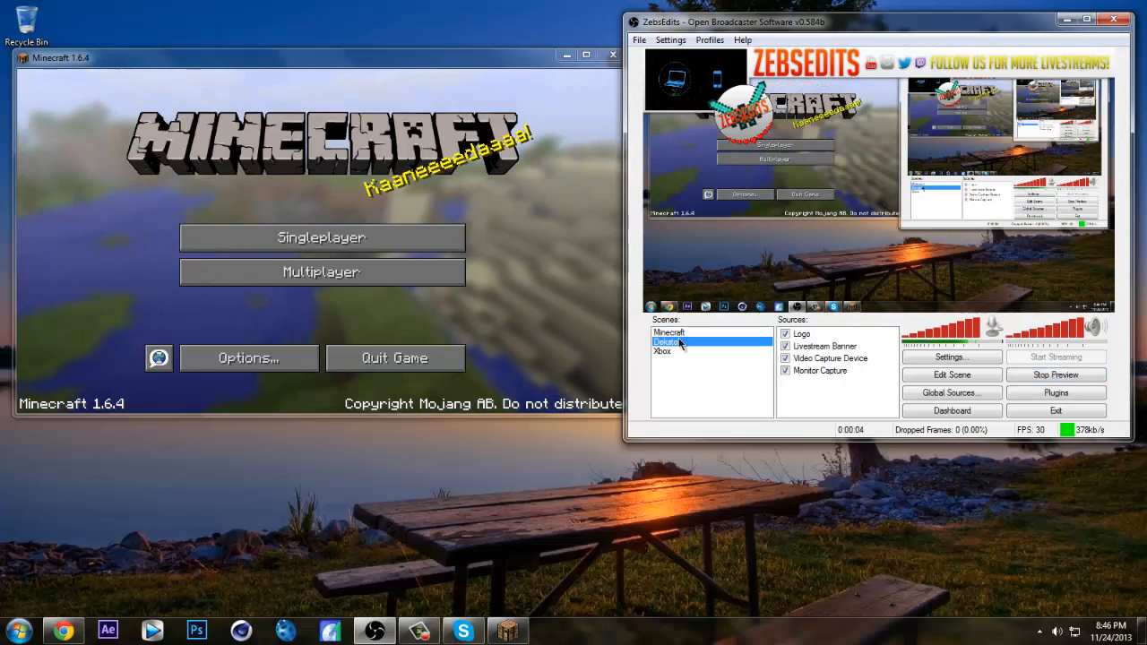
left_click(681, 335)
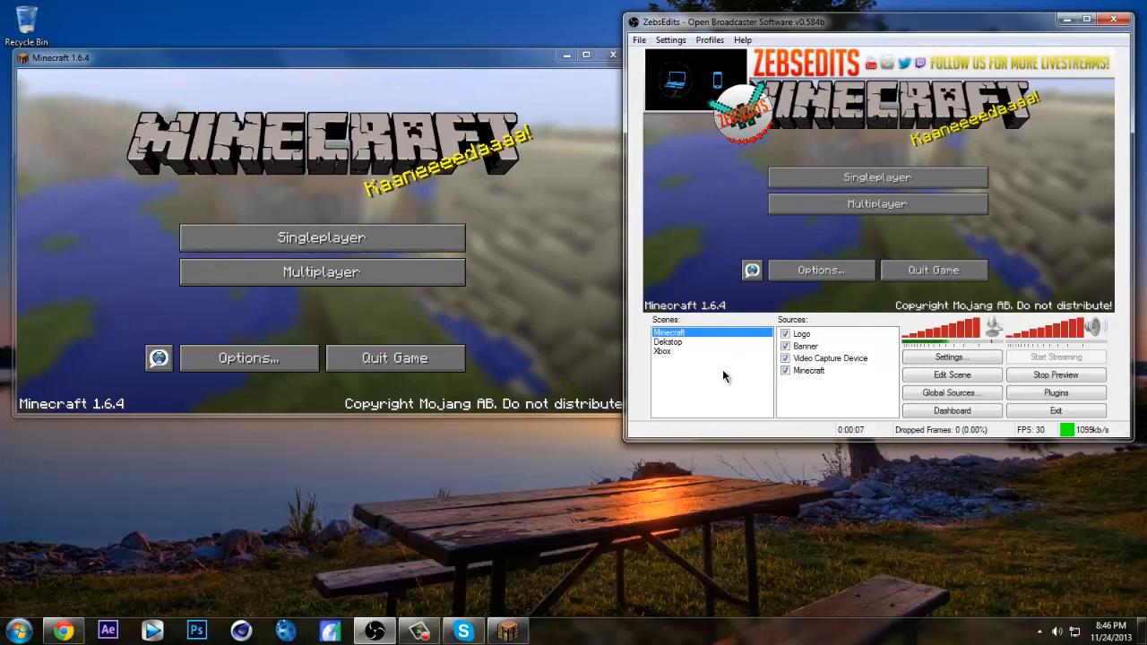
- Add a new scene named livechat
right_click(689, 388)
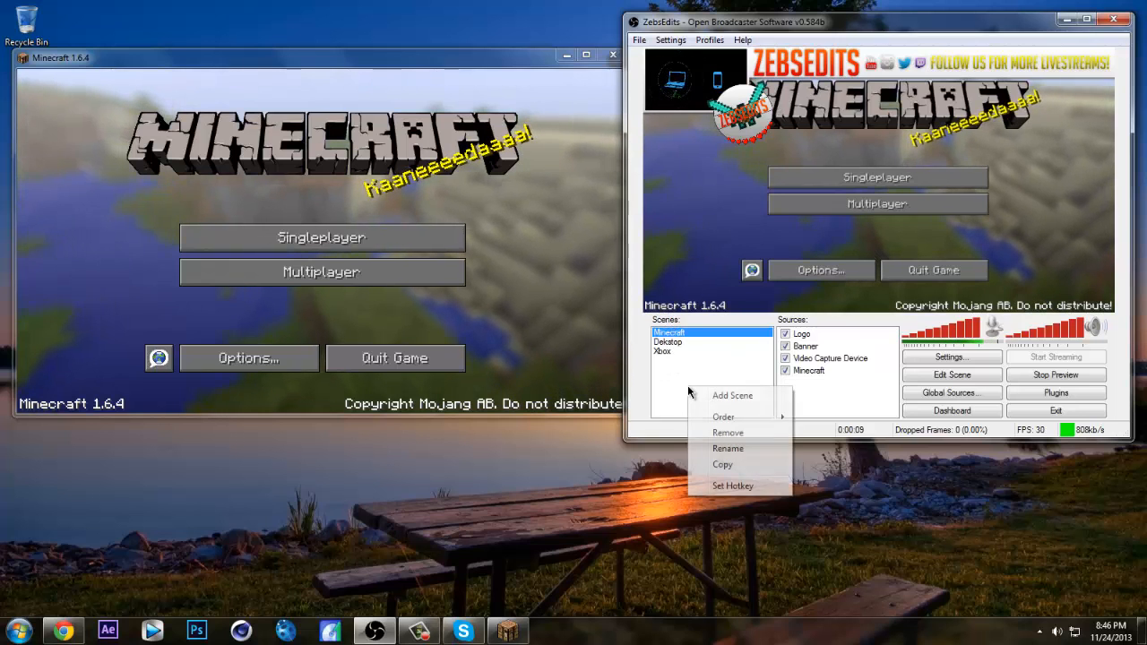
left_click(723, 397)
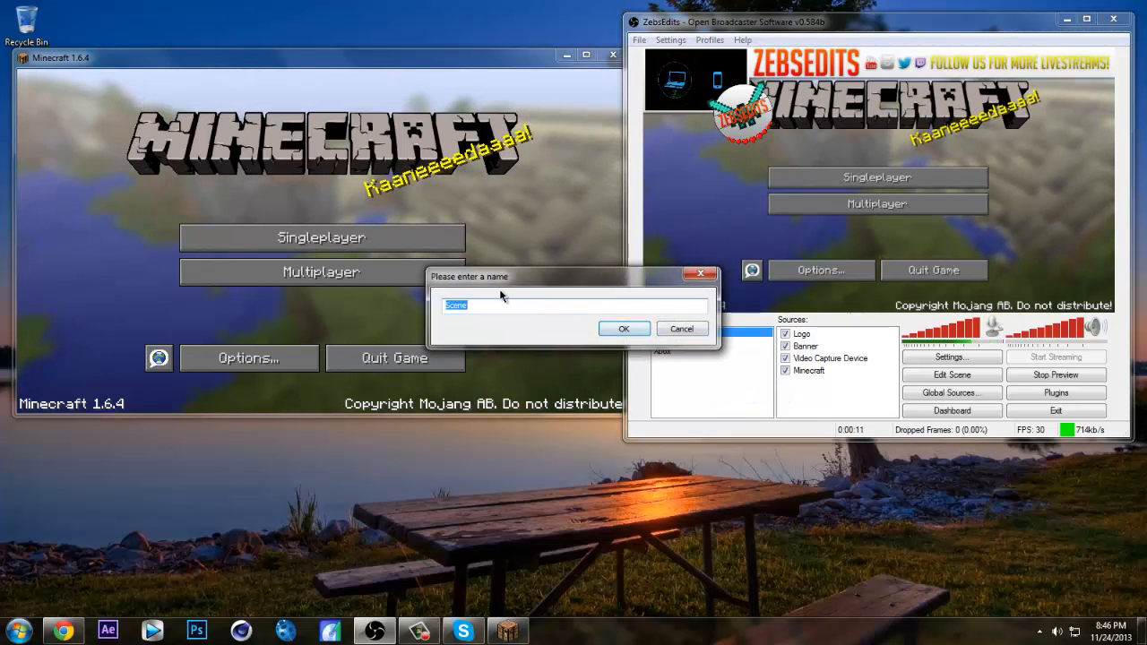
left_click_drag(533, 276, 571, 261)
key("BackSpace")
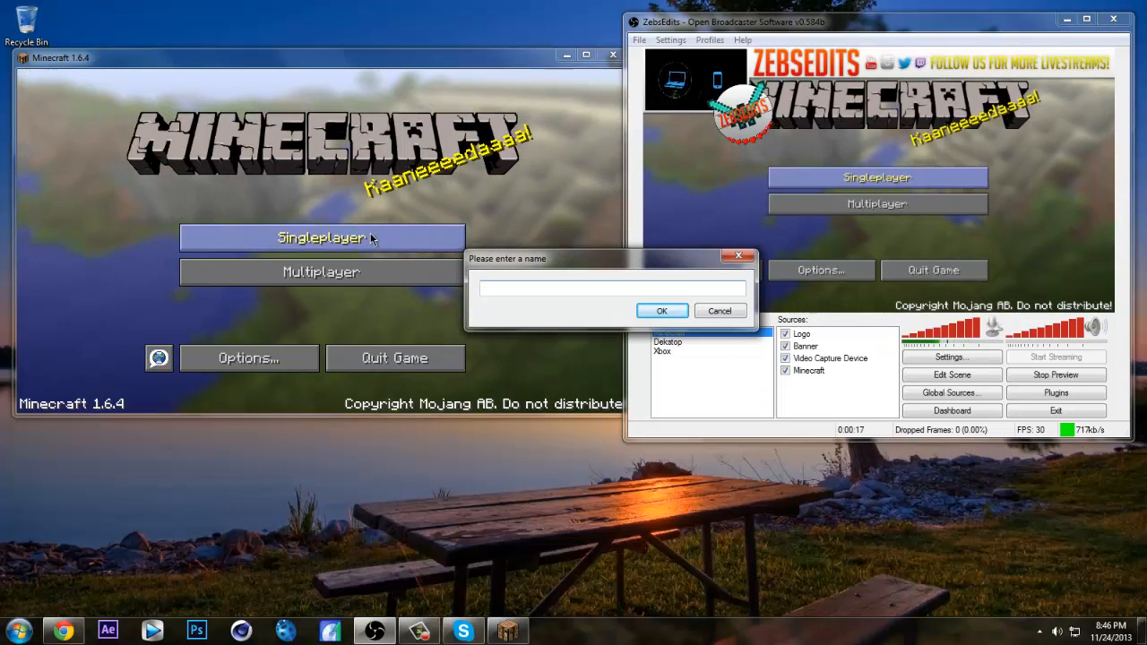
type("l")
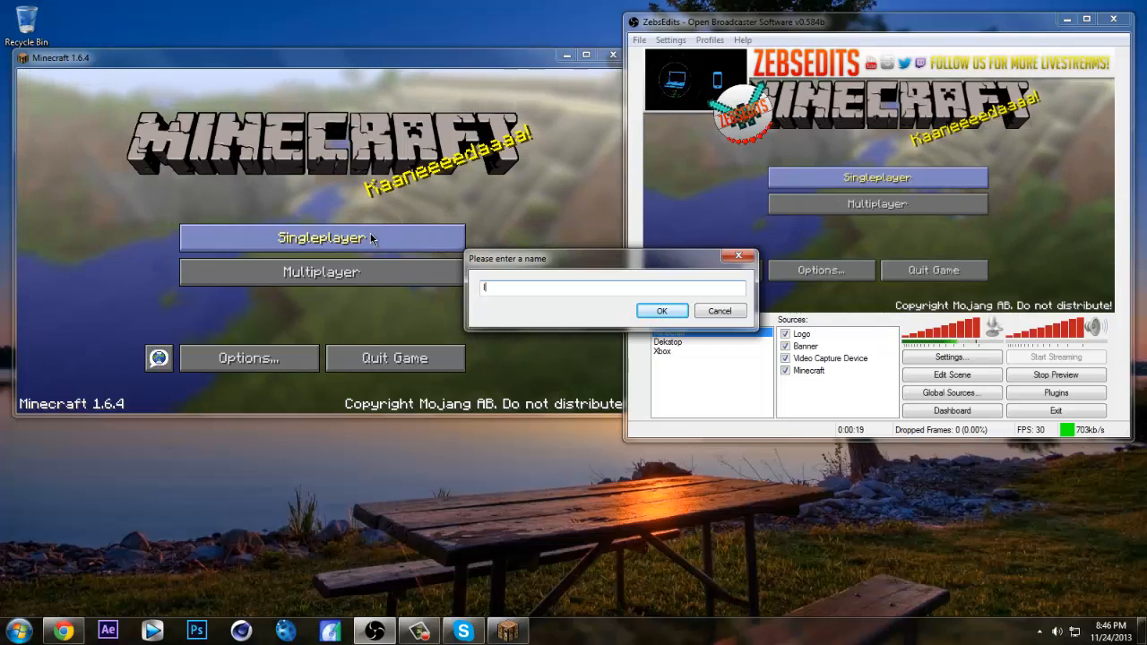
type("ive chat")
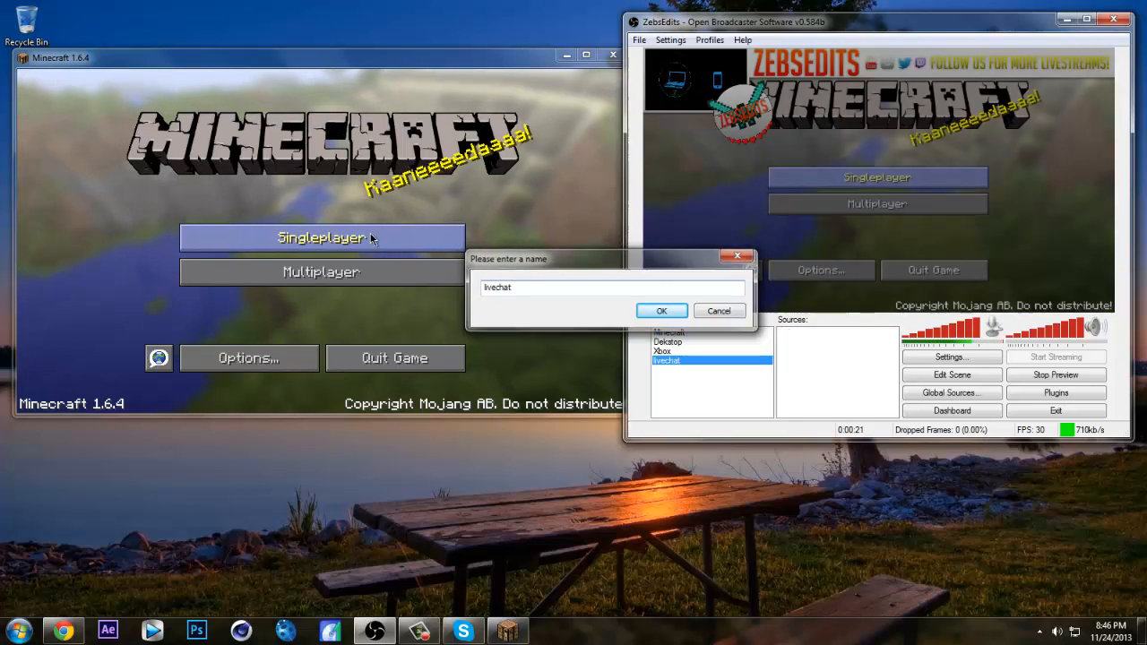
key("Return")
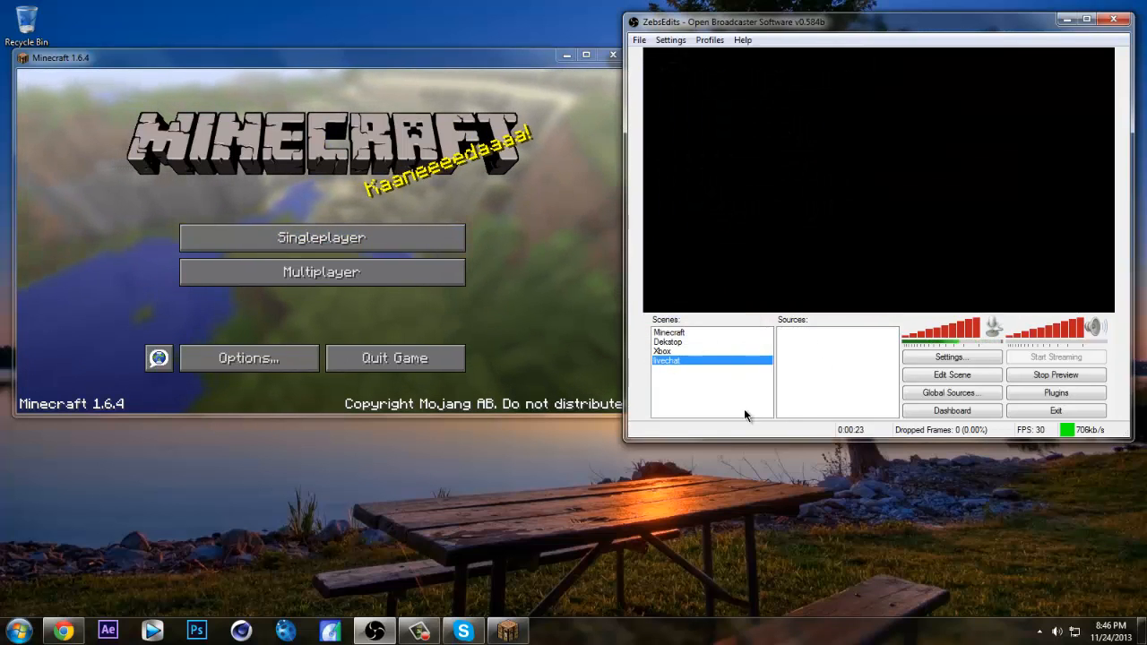
- Compare the previews of the Minecraft, Xbox and Dekstop scenes with the empty livechat scene, ending on livechat
left_click(680, 335)
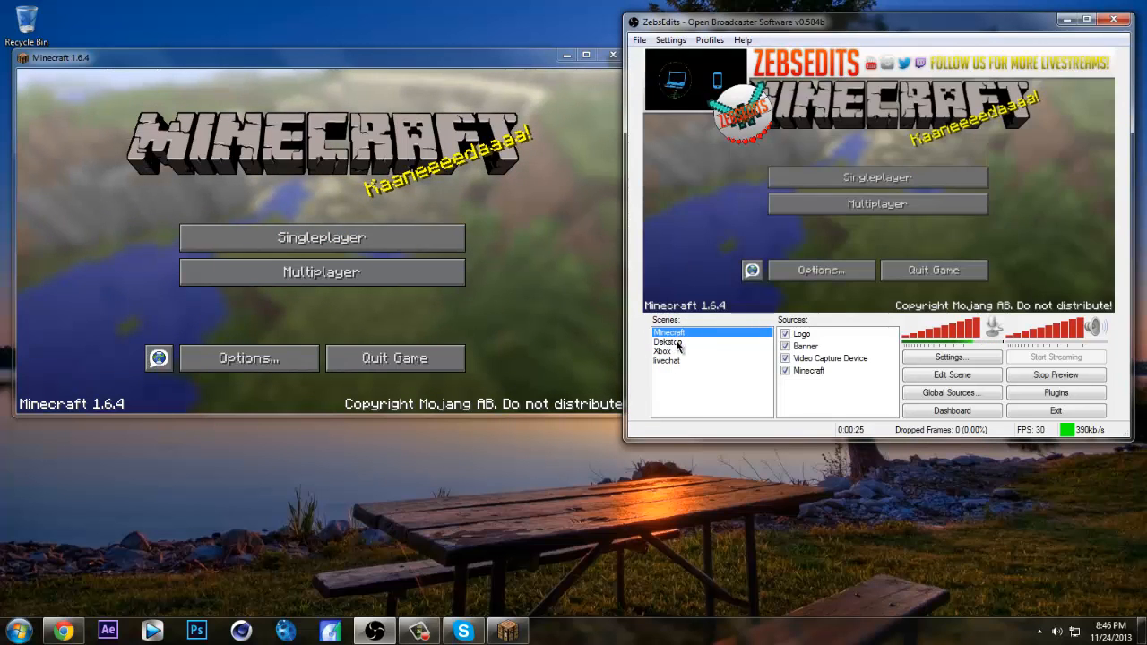
left_click(680, 360)
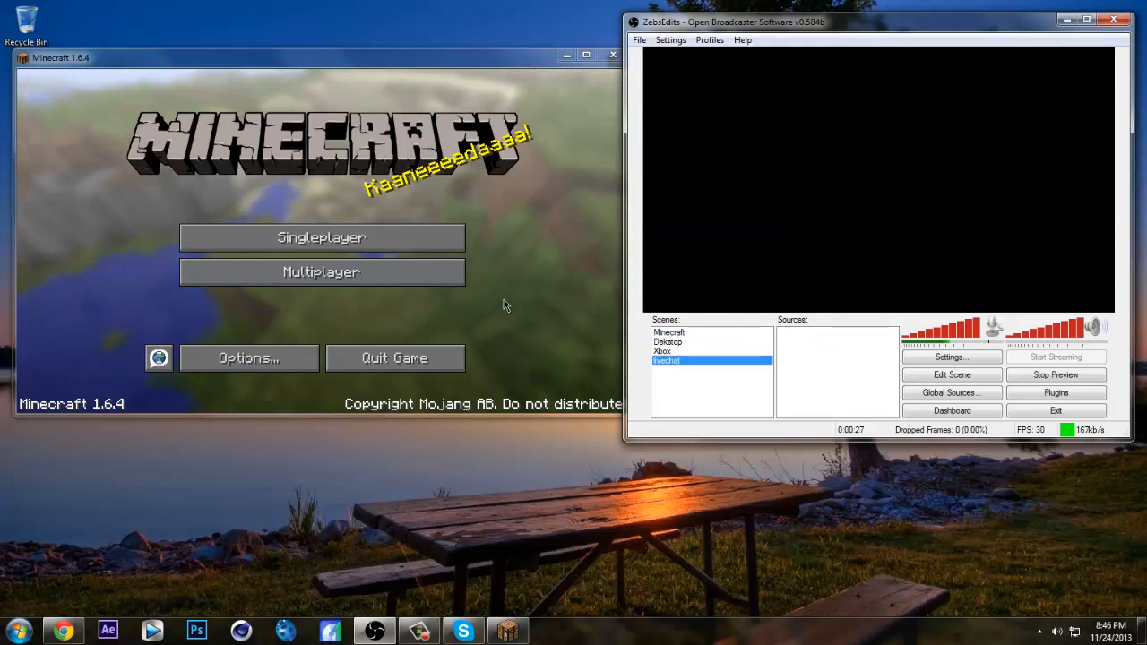
left_click(669, 351)
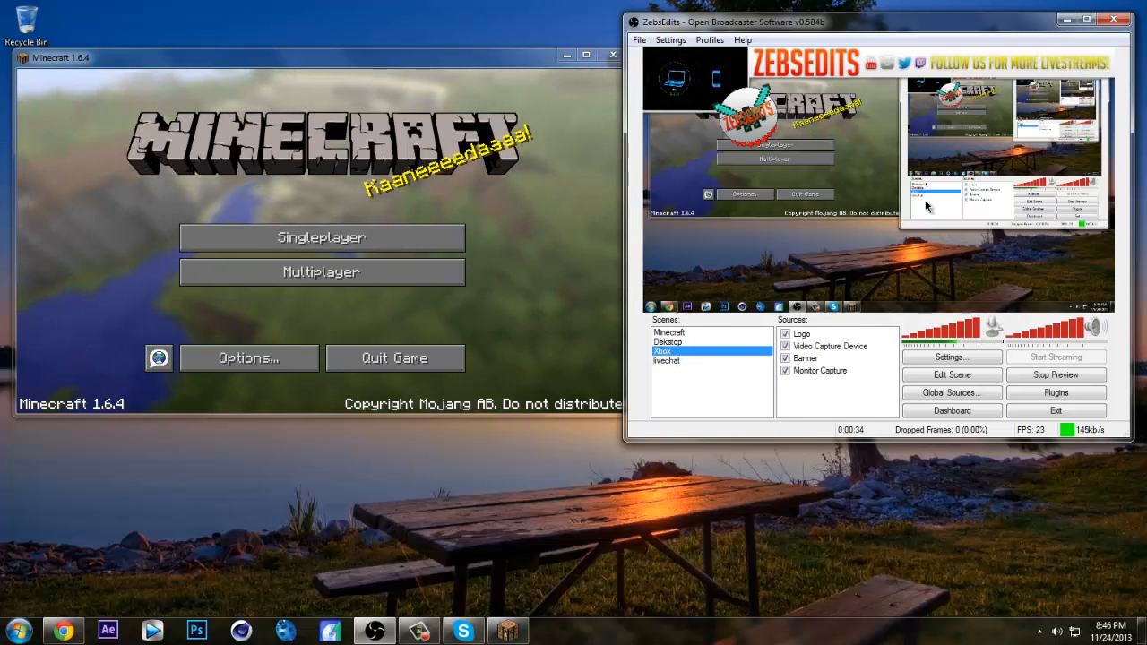
left_click(686, 341)
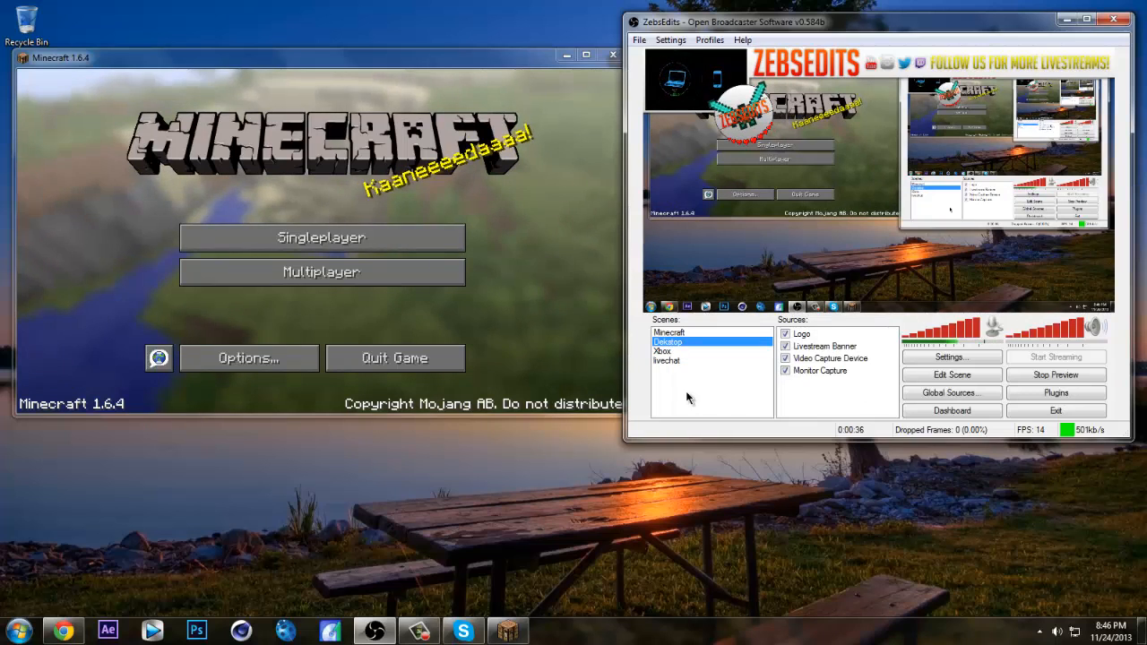
left_click(668, 332)
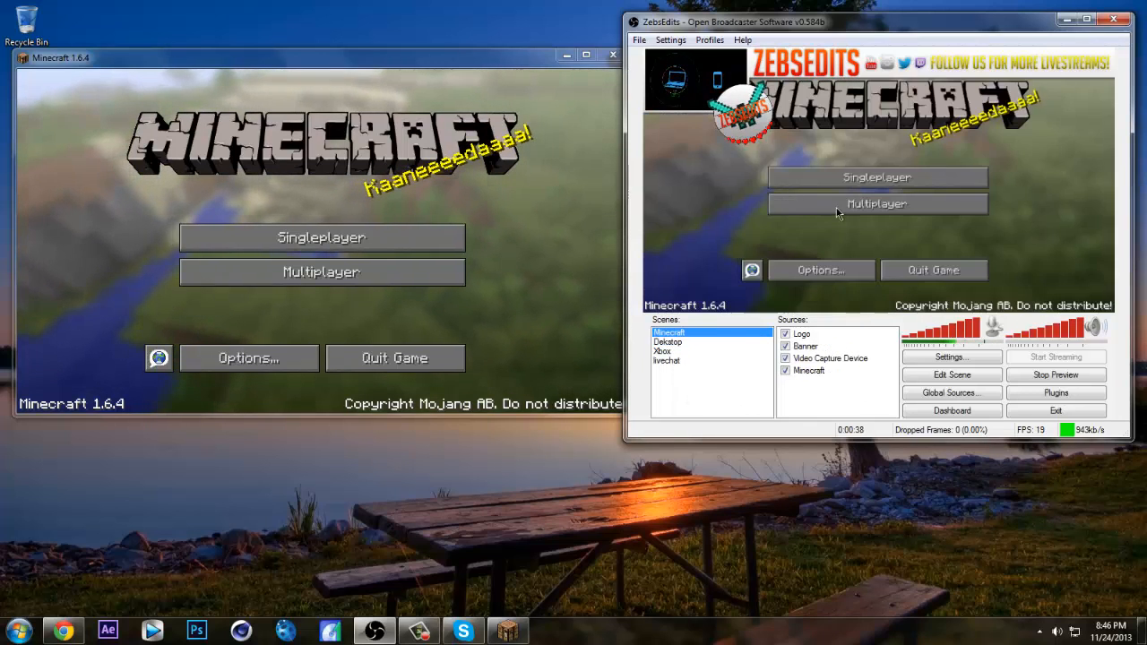
left_click(676, 359)
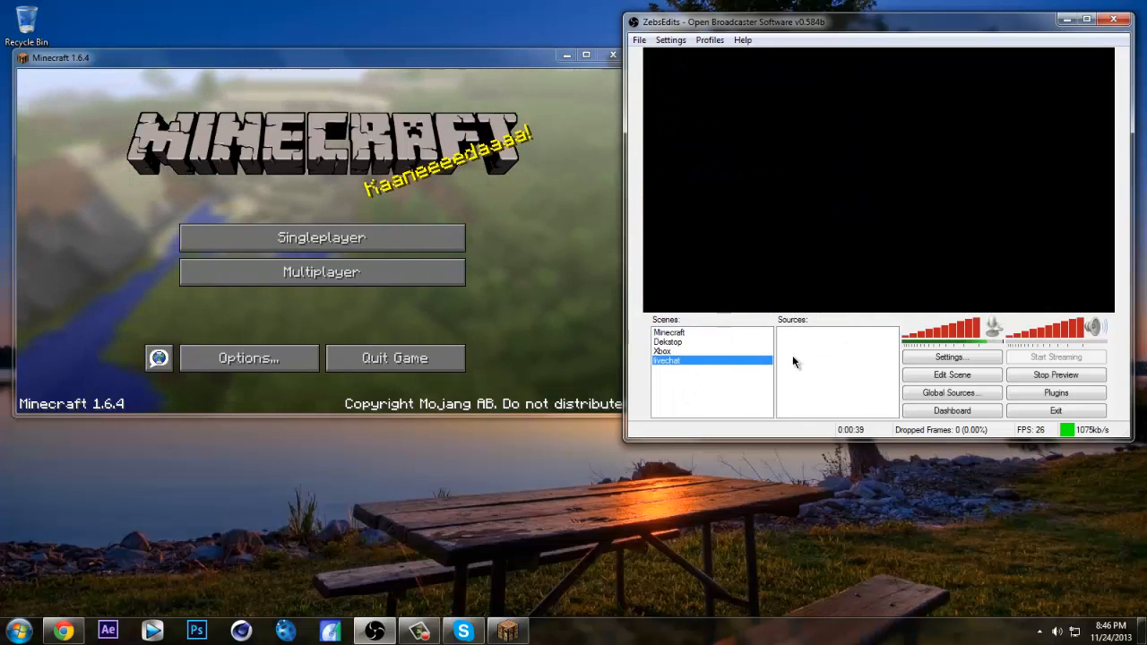
- Add a Game Capture source named Minecraft to the livechat scene
right_click(802, 361)
mouse_move(834, 365)
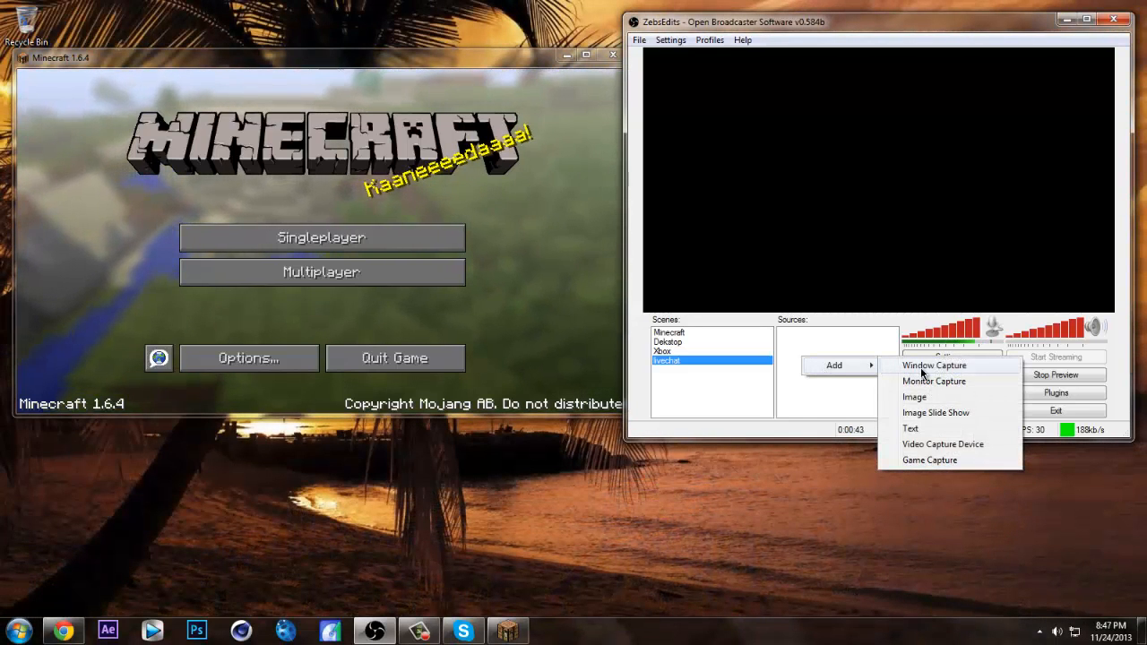
left_click(933, 460)
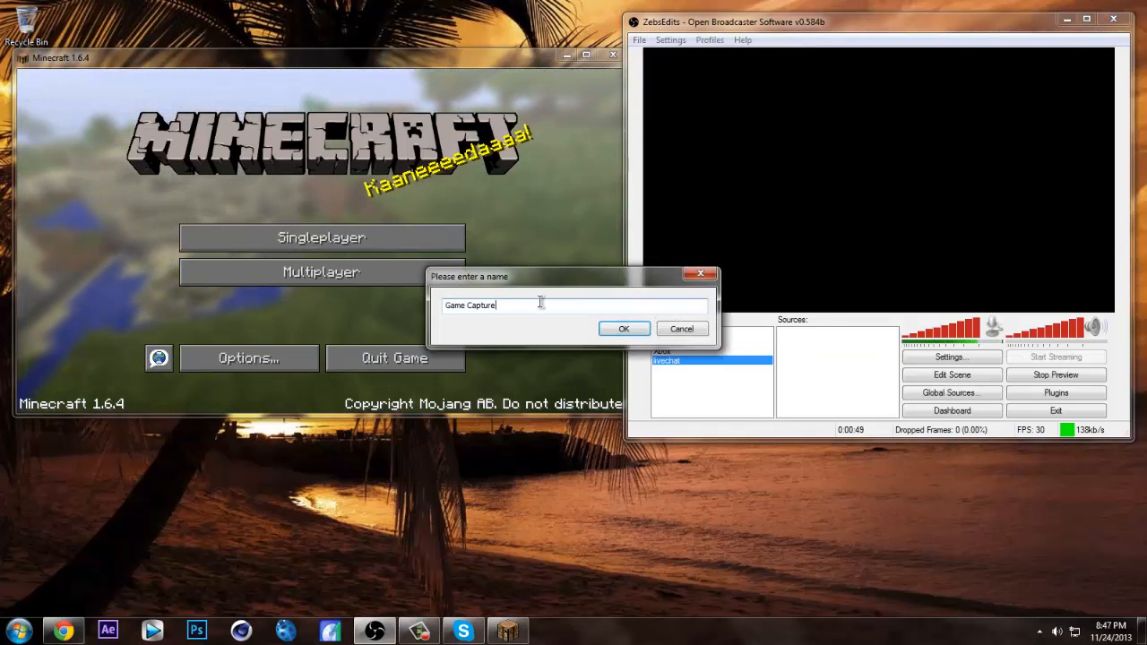
key("BackSpace")
type("Minecraft")
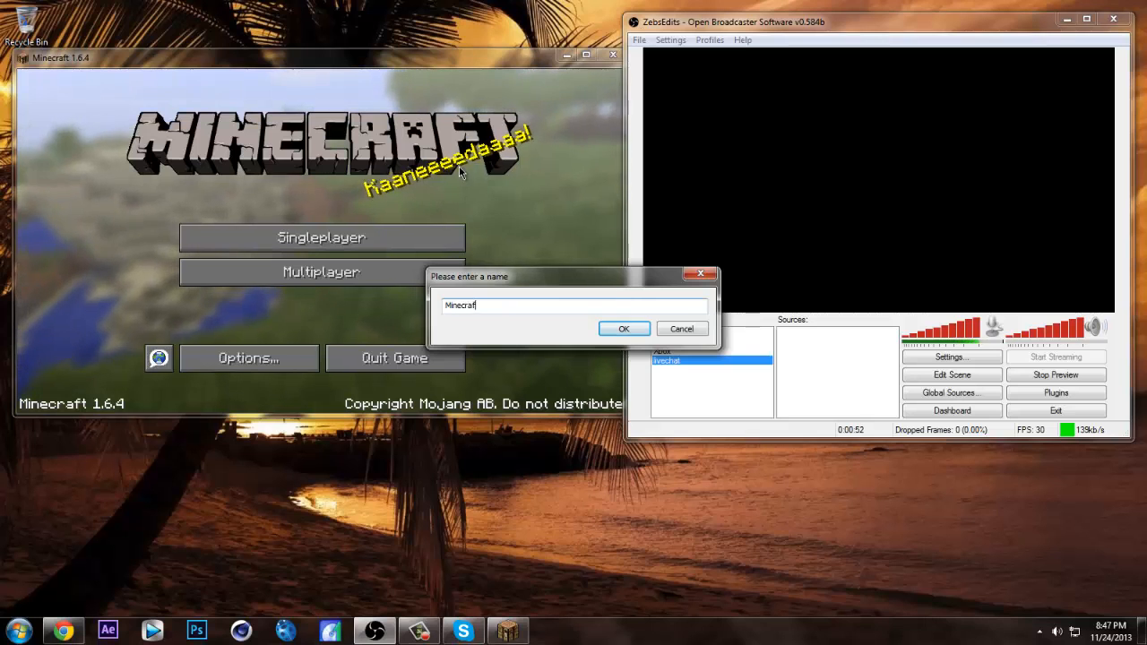
key("Return")
- Set the game capture to the Minecraft 1.6.4 application, stretching the image to the screen and ignoring the aspect ratio
left_click(794, 96)
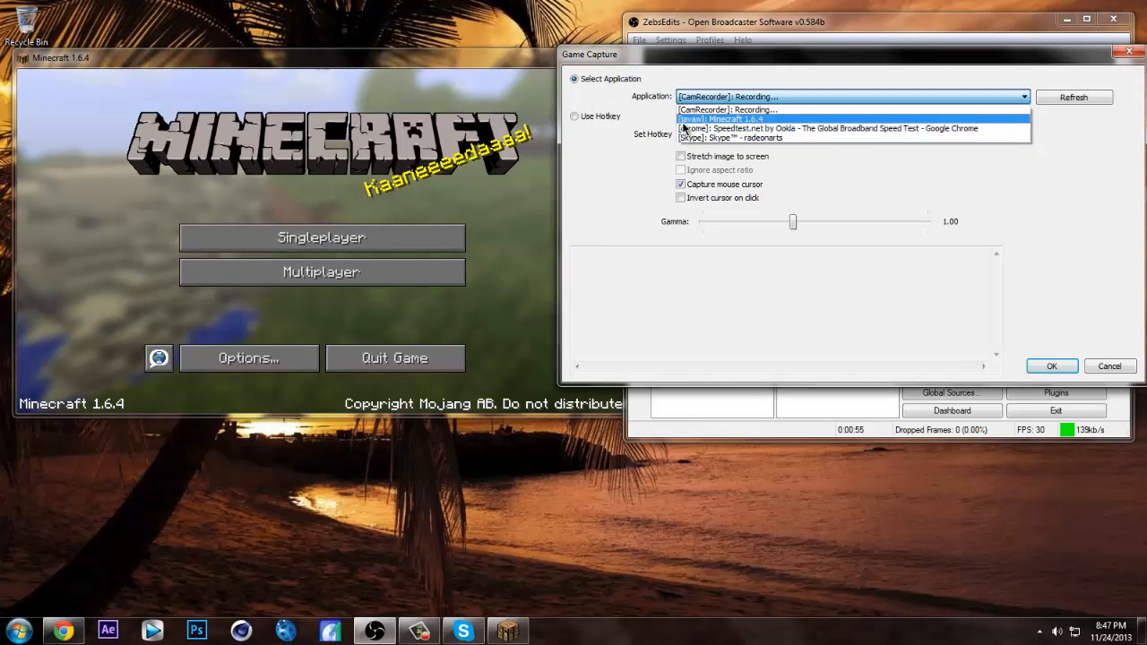
left_click(710, 120)
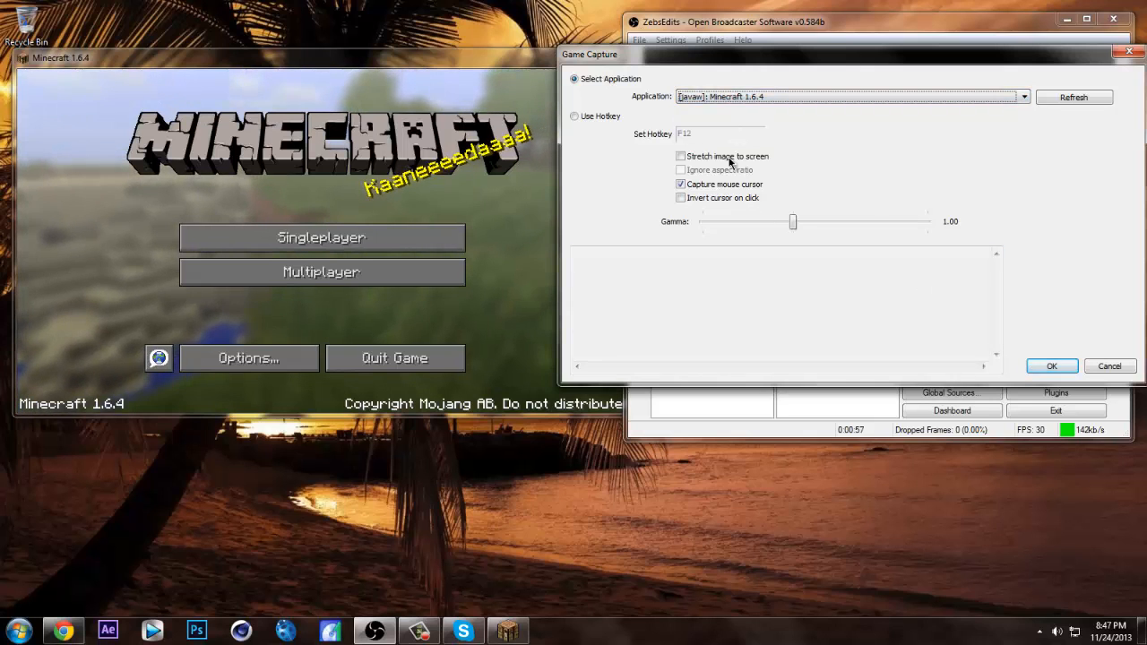
left_click(701, 160)
left_click(717, 170)
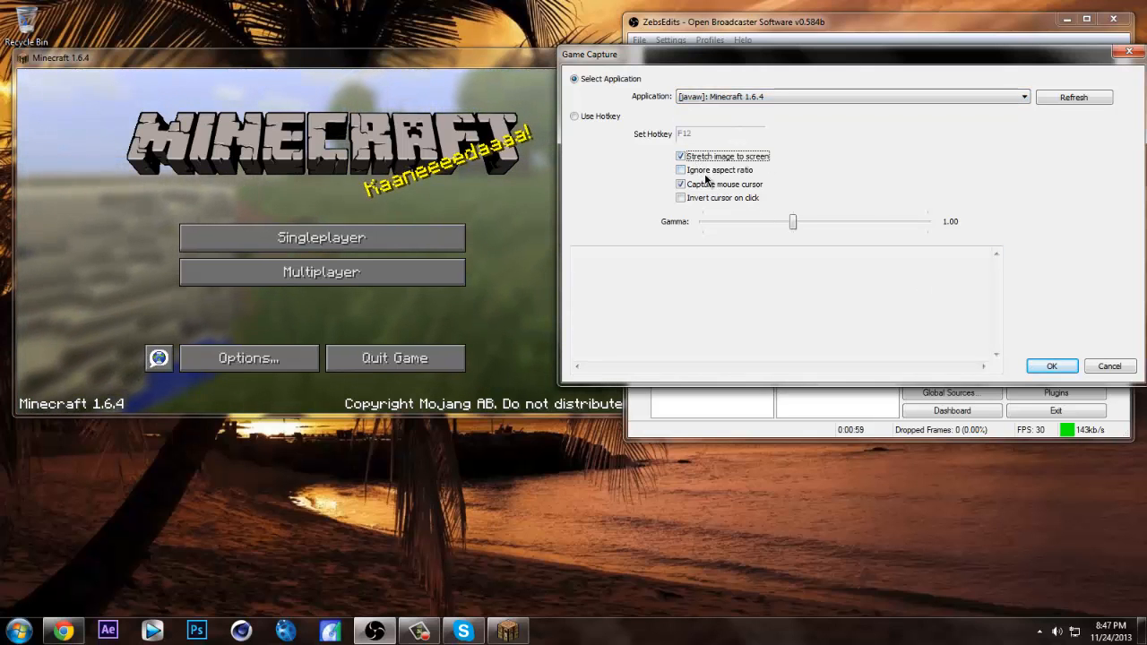
left_click(1052, 366)
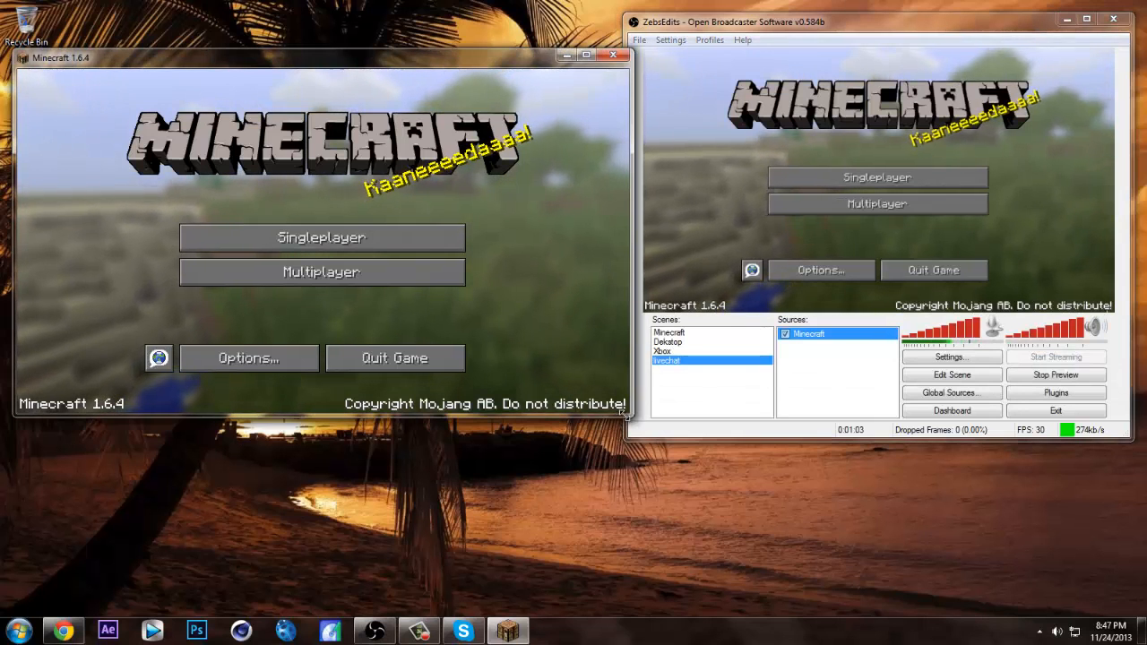
- Enlarge the Minecraft window to nearly fill the desktop and bring the Open Broadcaster Software window back in front
left_click_drag(620, 414, 1124, 561)
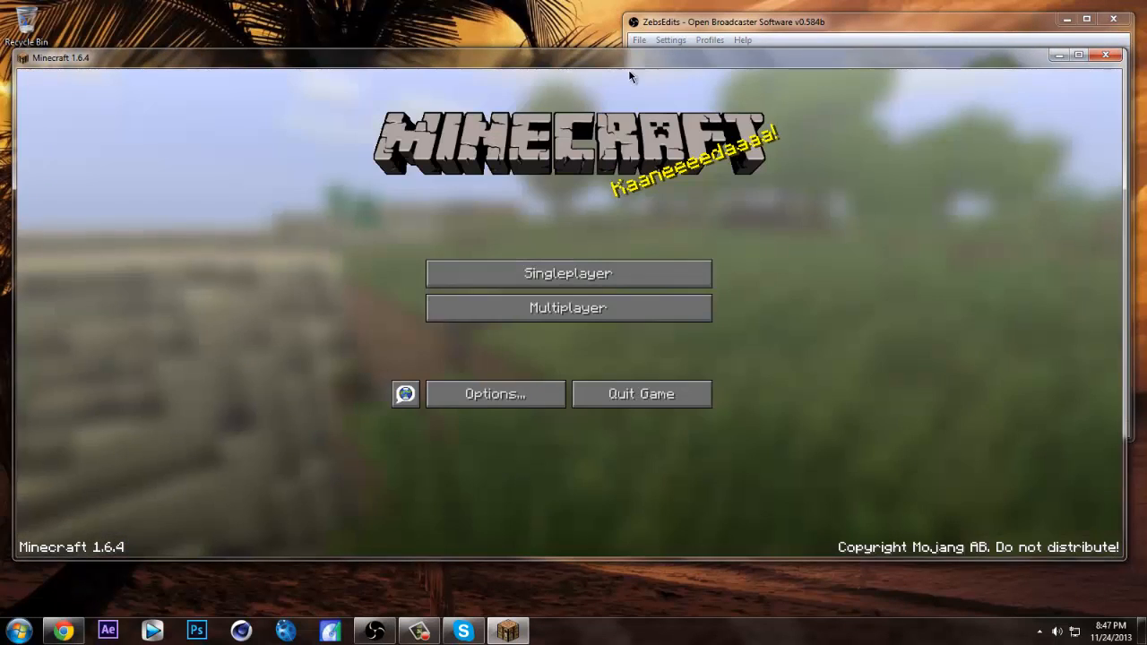
left_click_drag(621, 65, 624, 58)
left_click(625, 23)
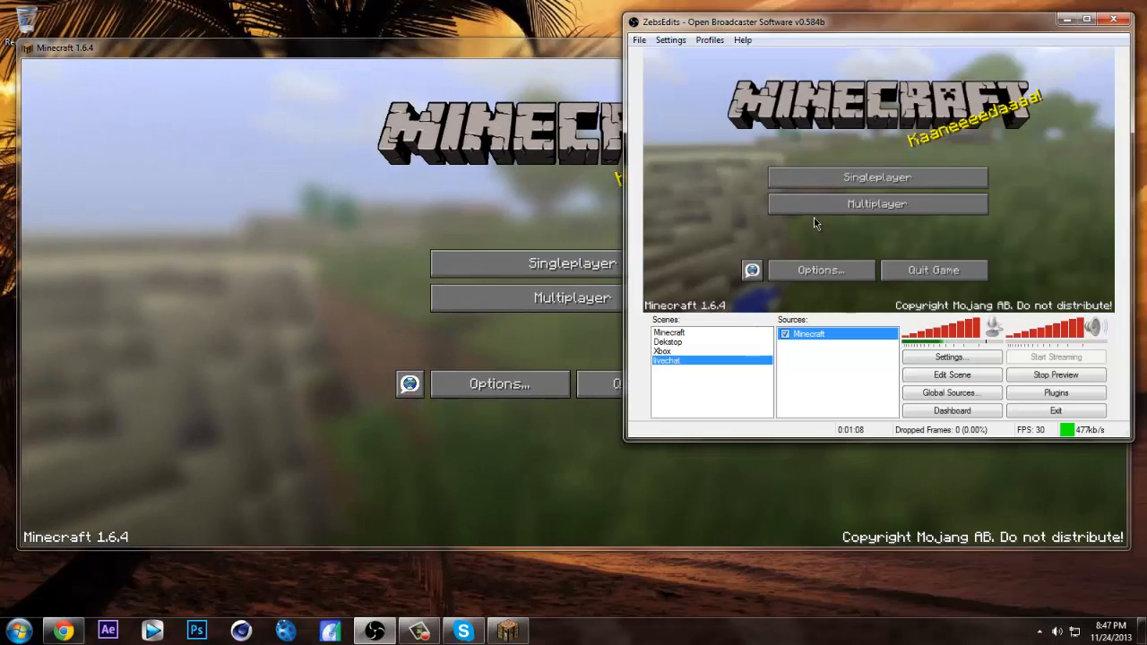
left_click(842, 369)
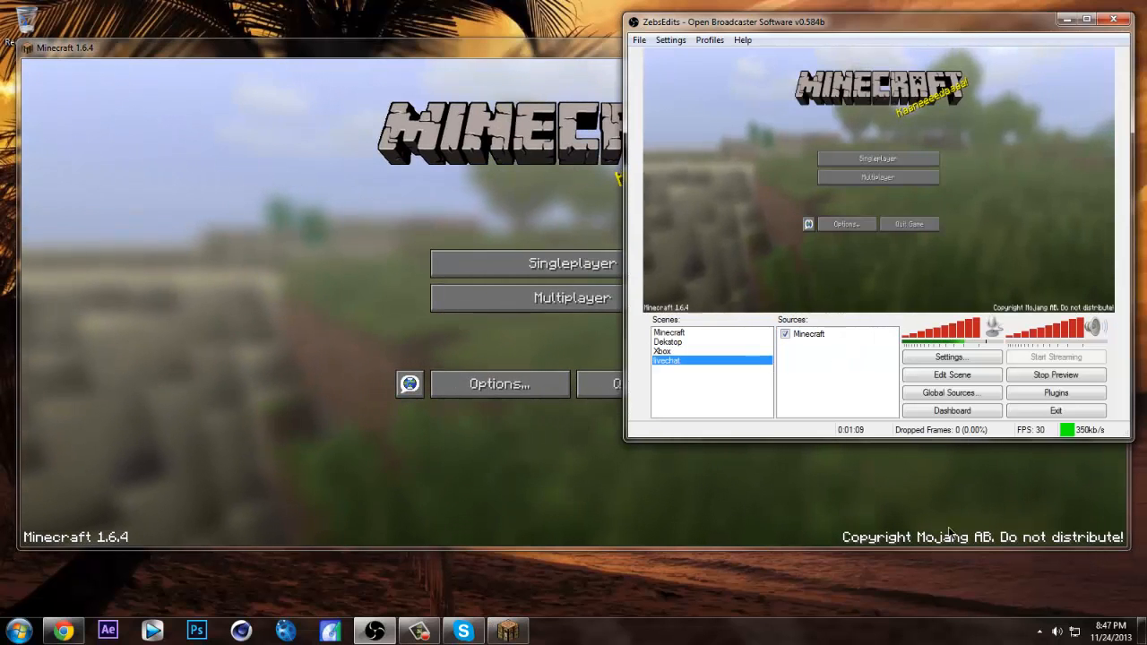
left_click_drag(1129, 547, 1134, 587)
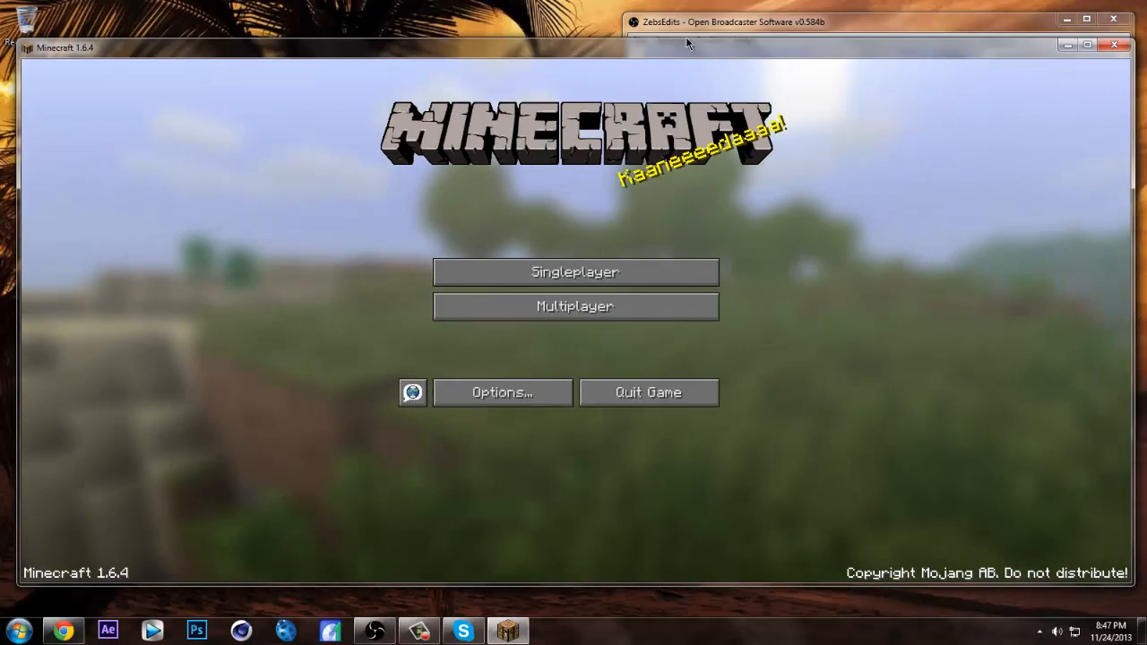
left_click(686, 37)
left_click(710, 39)
left_click(825, 158)
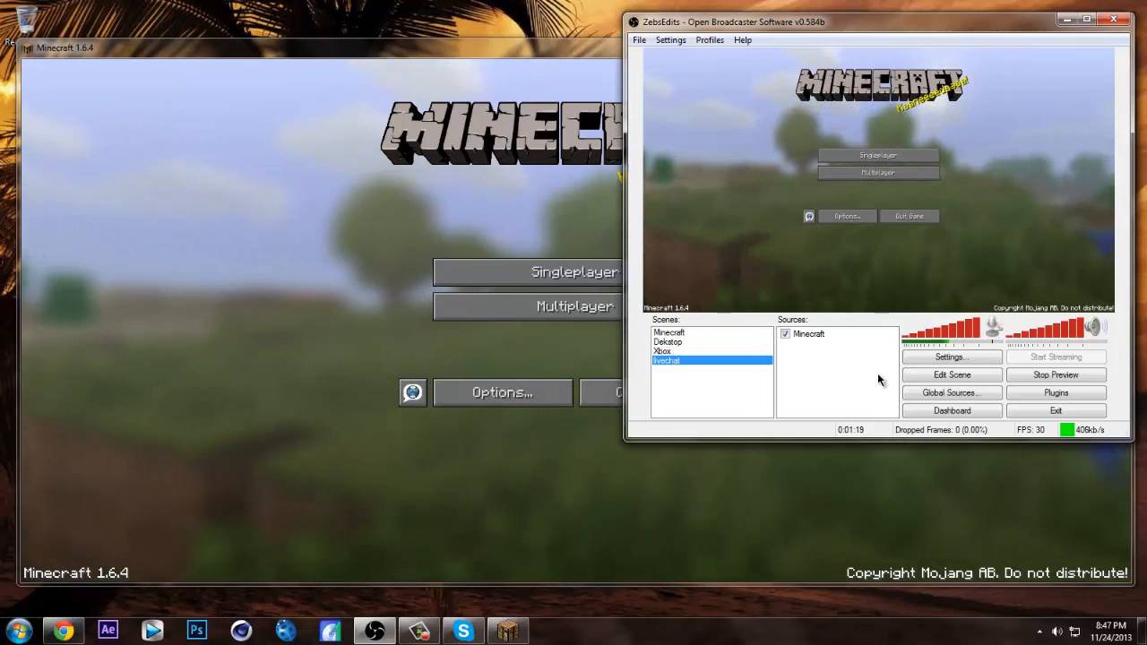
- Check the Minecraft scene's overlays, then return to livechat and add an Image source named Banner
left_click(681, 333)
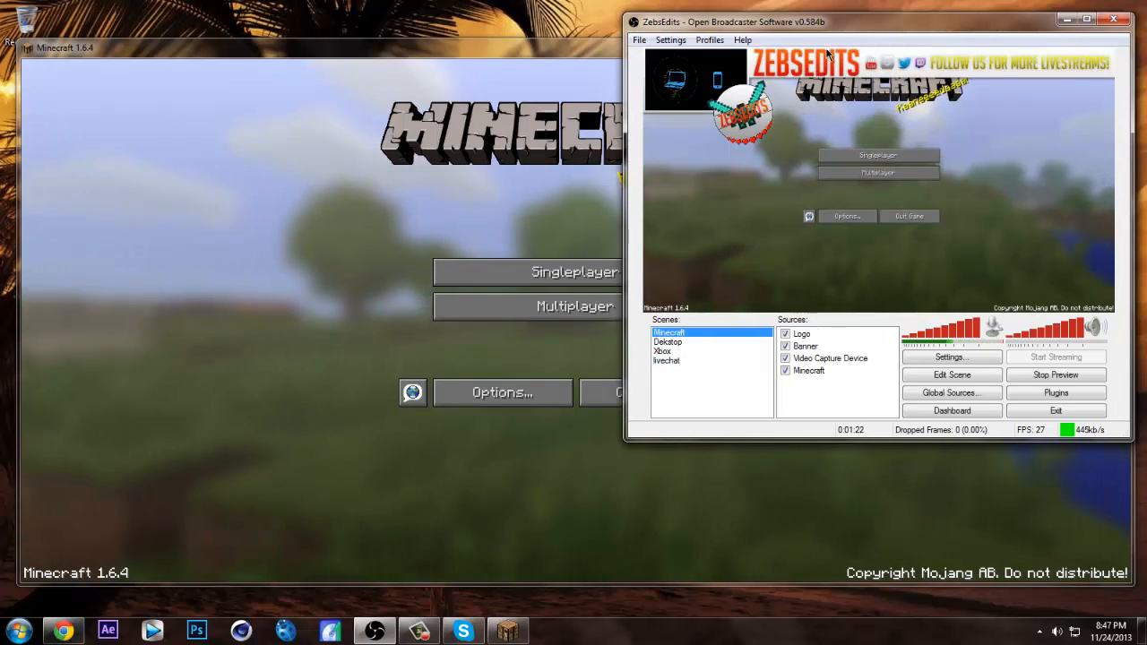
left_click(667, 361)
right_click(800, 360)
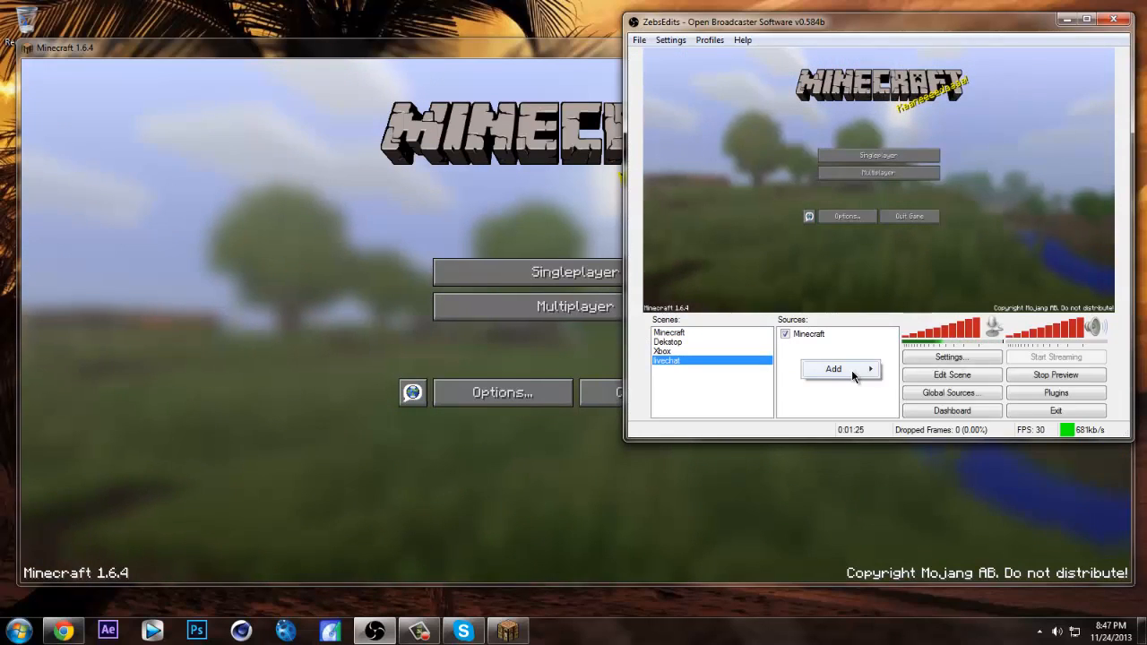
mouse_move(847, 369)
left_click(933, 401)
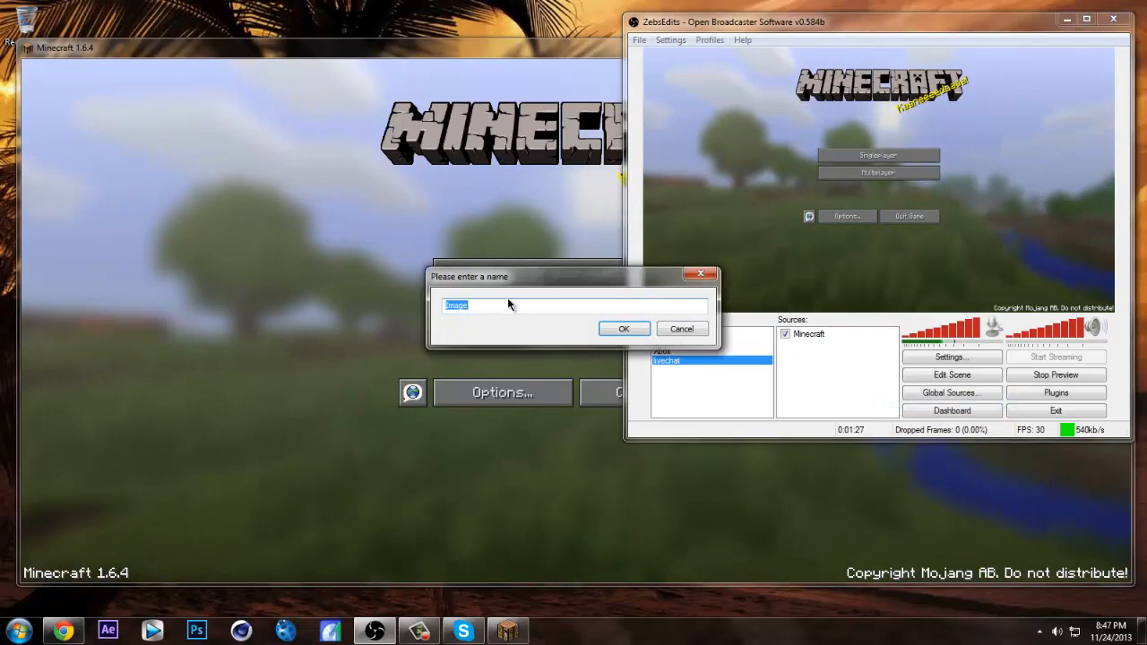
type("banner")
key("Return")
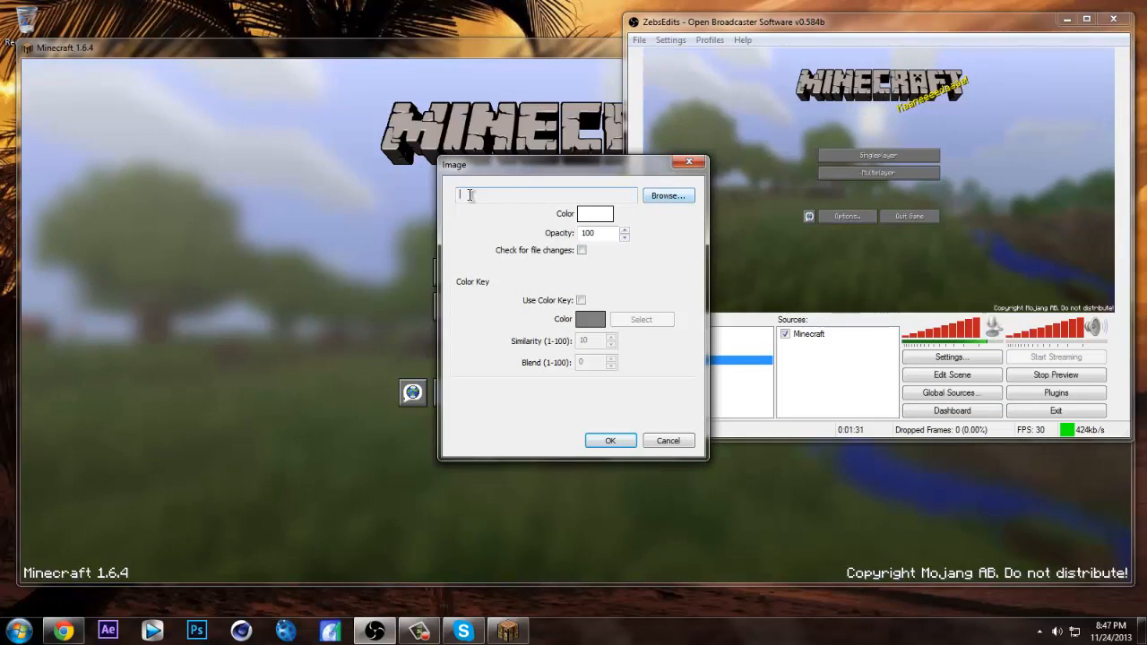
- Use the Livestream Banner file from the Graphics Stuff folder as the Banner source's image
left_click(670, 196)
left_click_drag(842, 332, 841, 407)
left_click(625, 326)
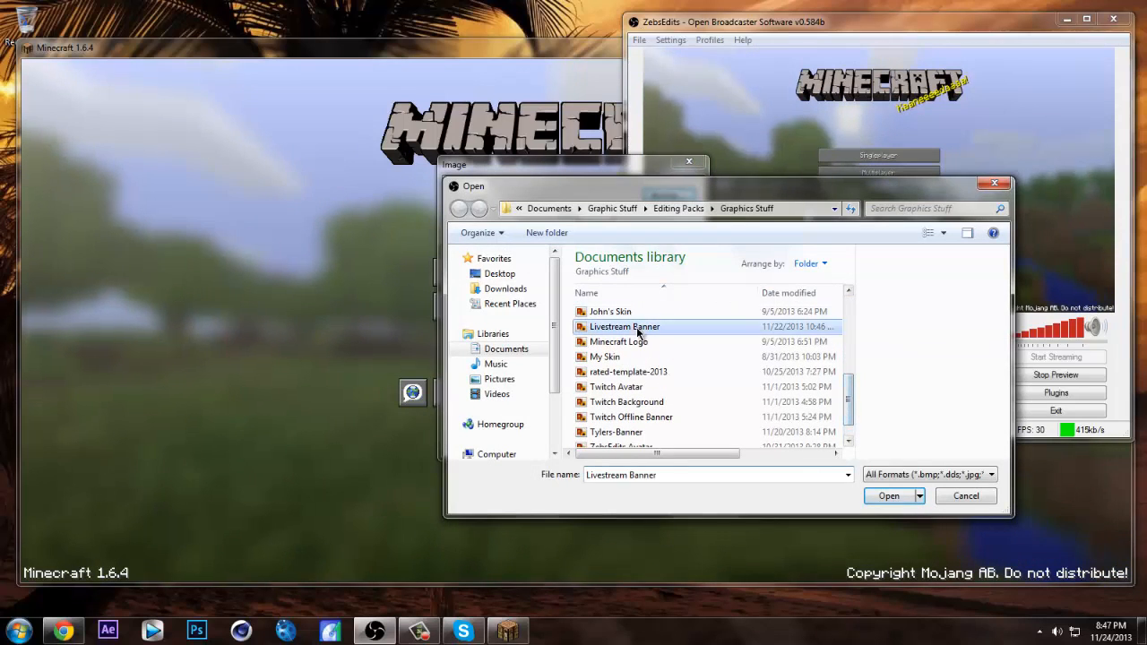
left_click(887, 496)
left_click(617, 440)
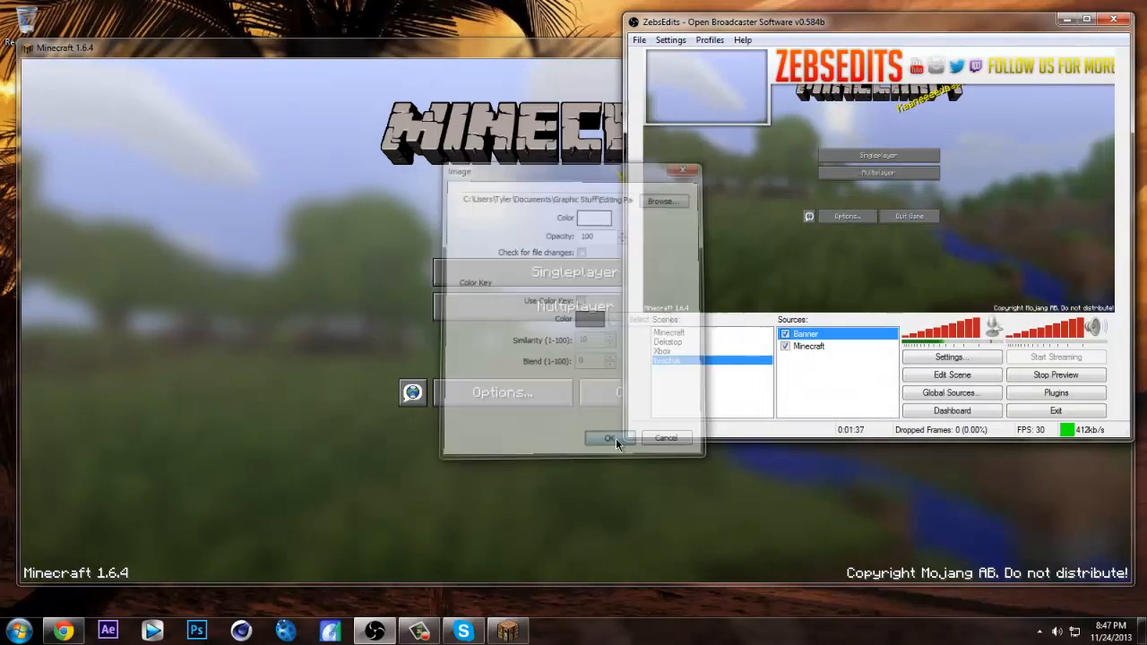
- Maximize the Open Broadcaster Software window, compare the banner with the Minecraft scene, and enable scene editing with livechat's Banner source selected
double_click(860, 20)
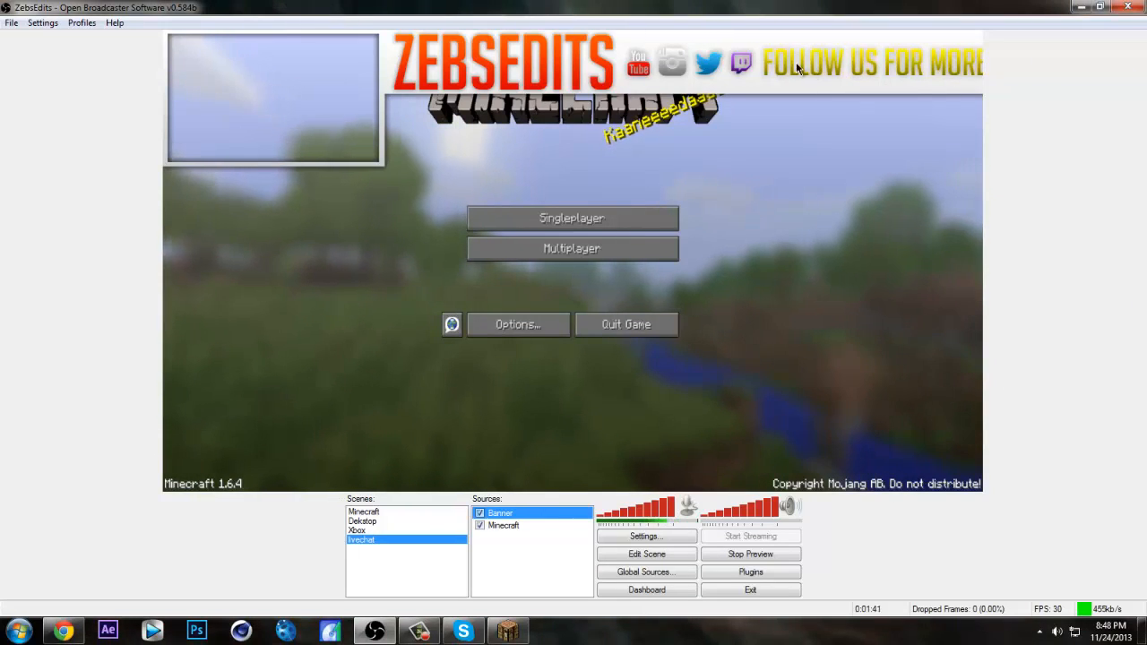
left_click(363, 512)
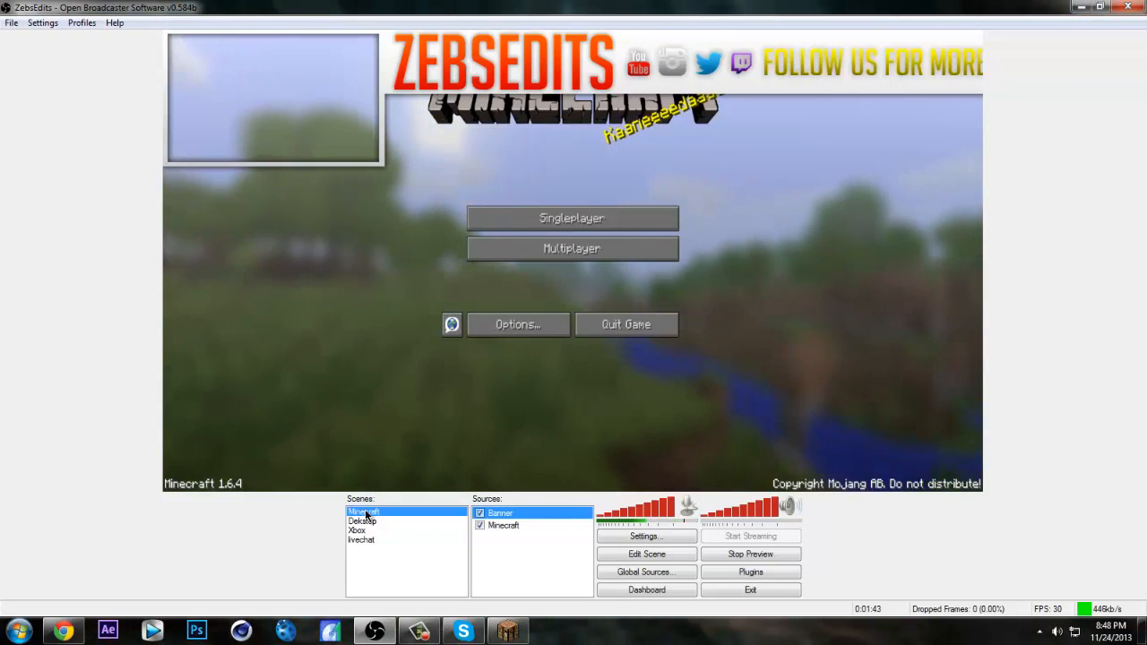
left_click(363, 540)
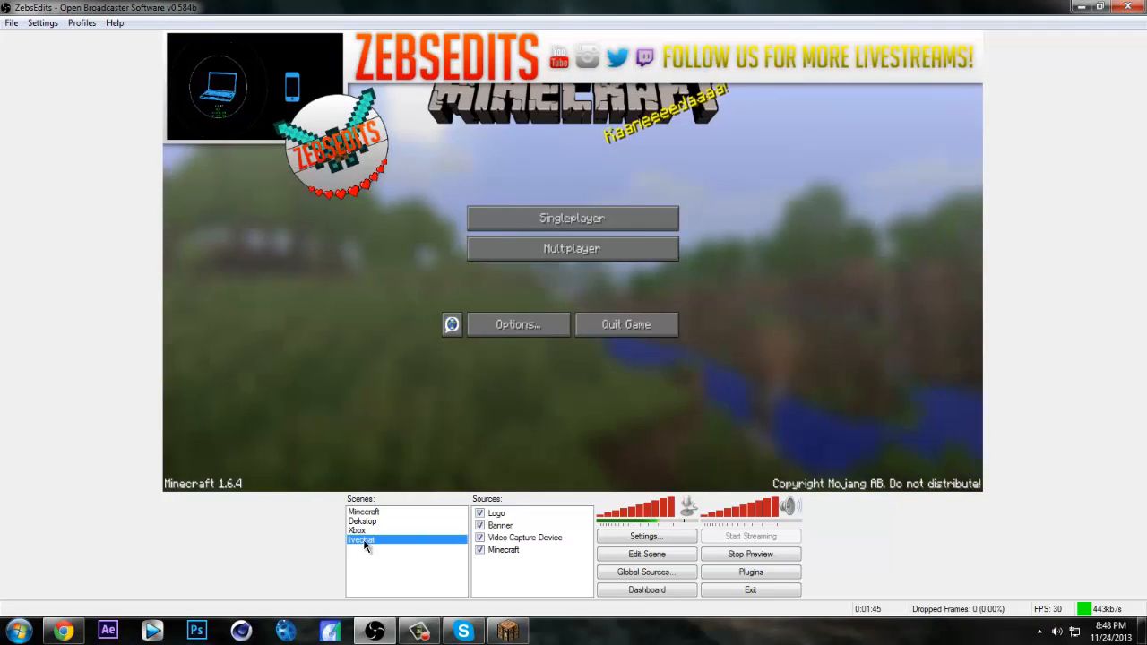
left_click(500, 515)
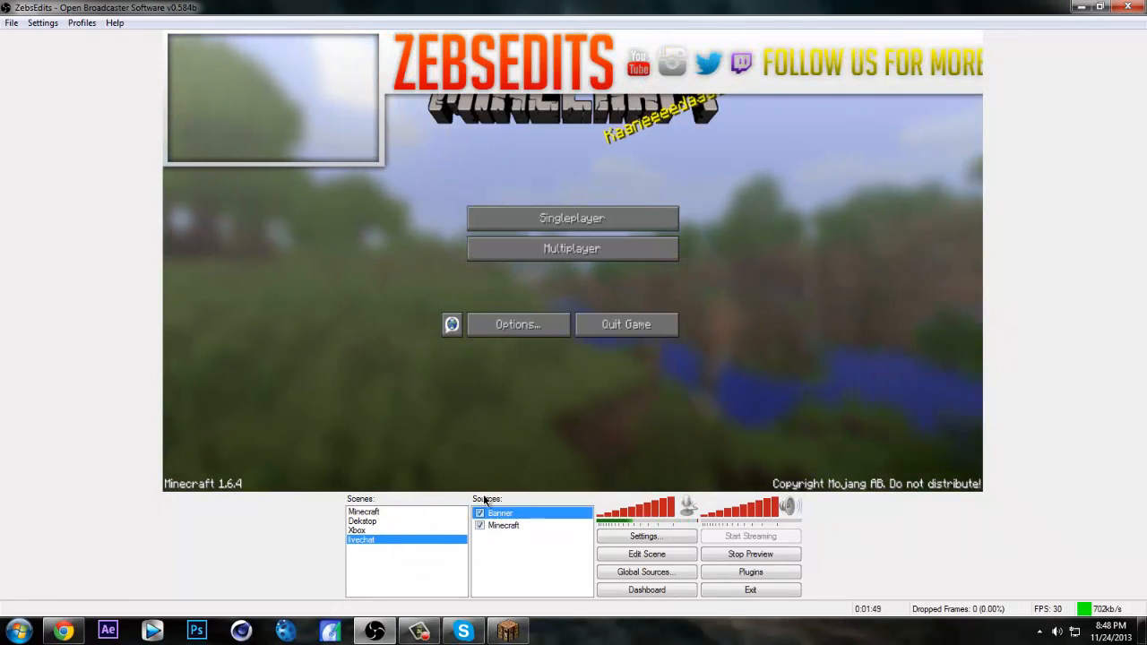
left_click(647, 554)
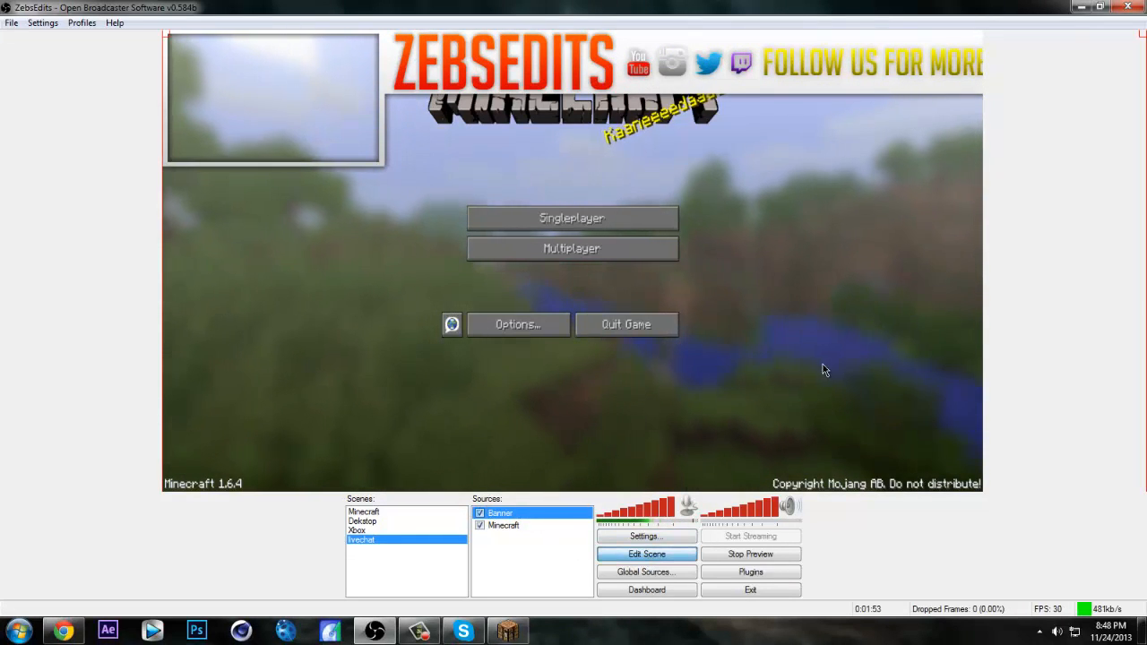
- Scale and reposition the Banner source so it fills the whole livechat preview, with its full text visible along the upper edge
left_click_drag(825, 376, 661, 266)
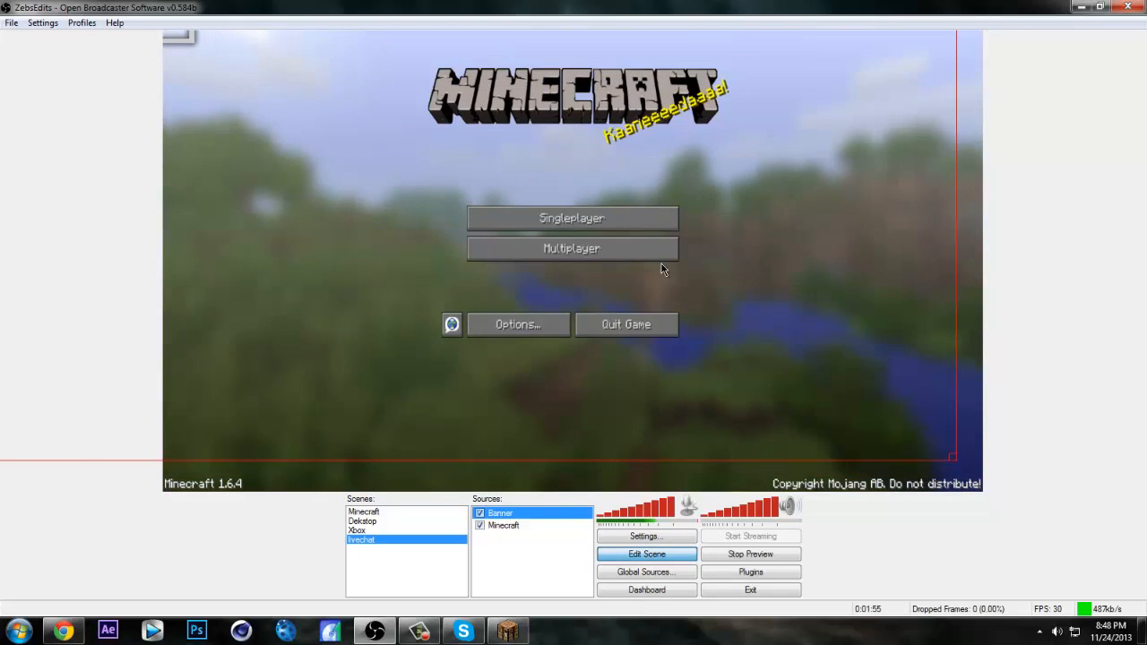
left_click_drag(959, 464, 423, 212)
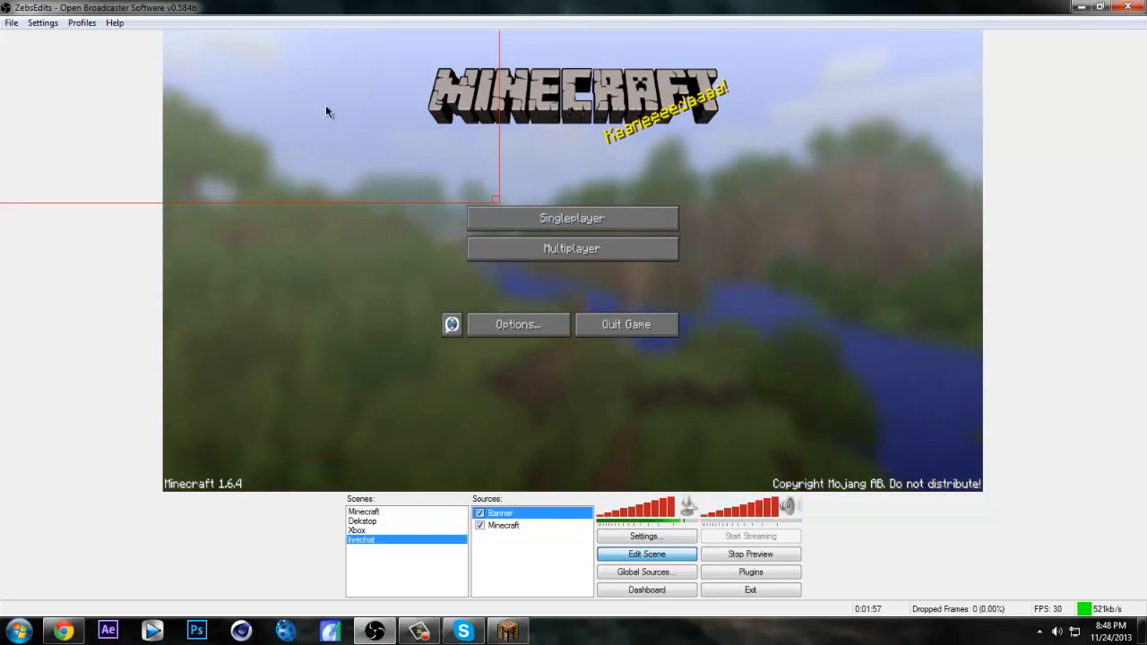
left_click_drag(328, 108, 797, 213)
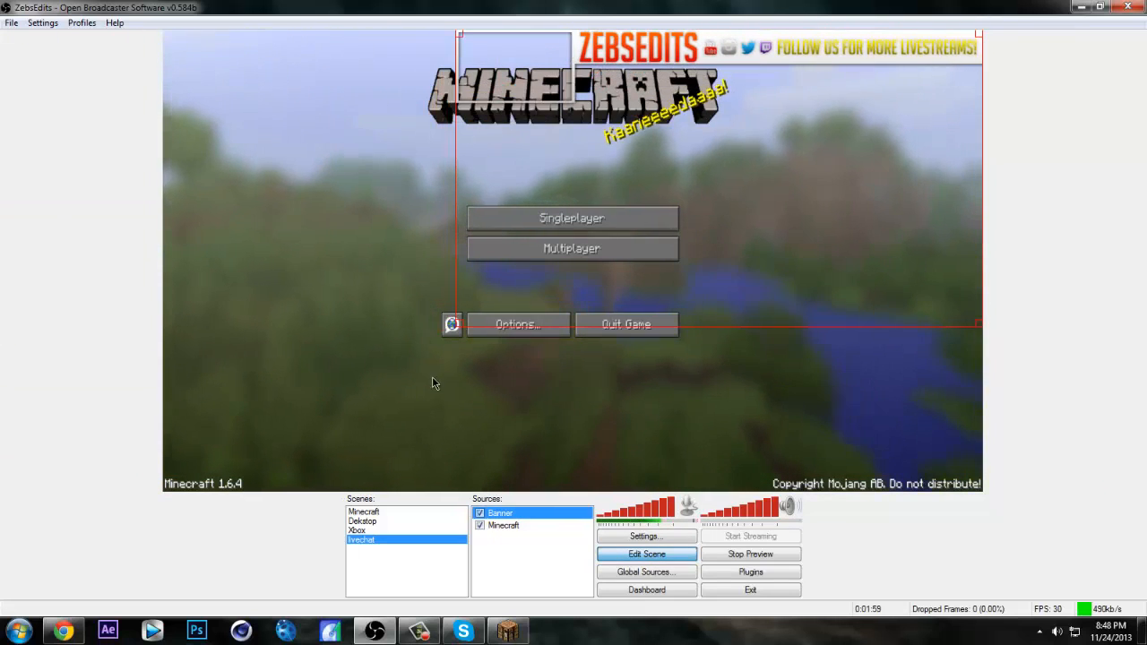
left_click_drag(455, 325, 164, 470)
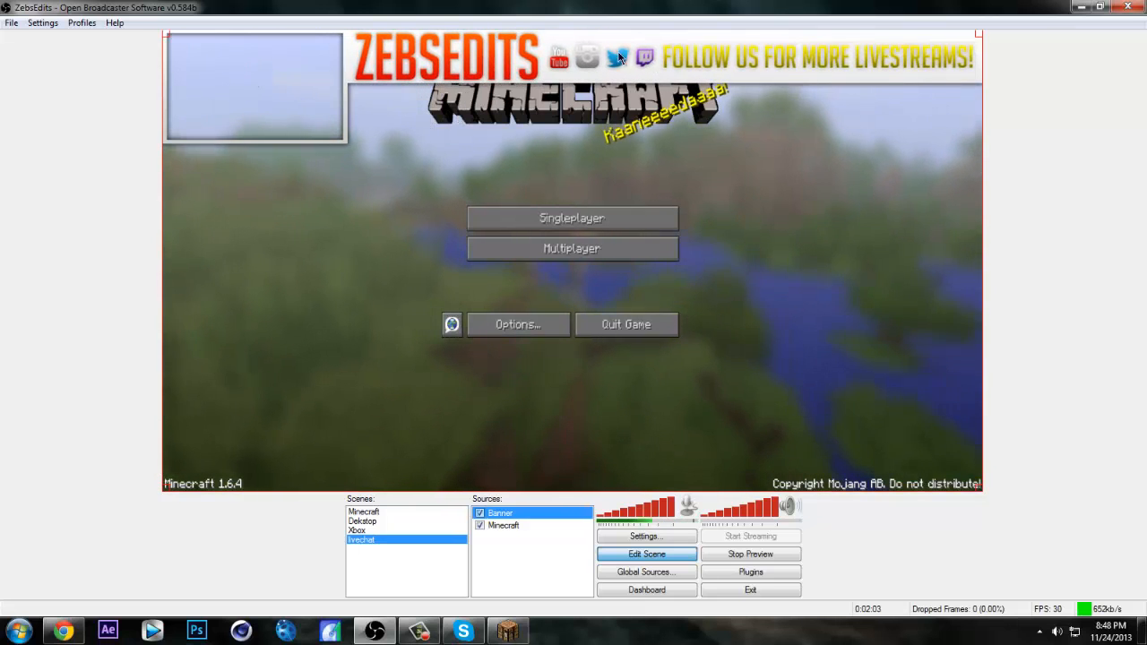
left_click(526, 558)
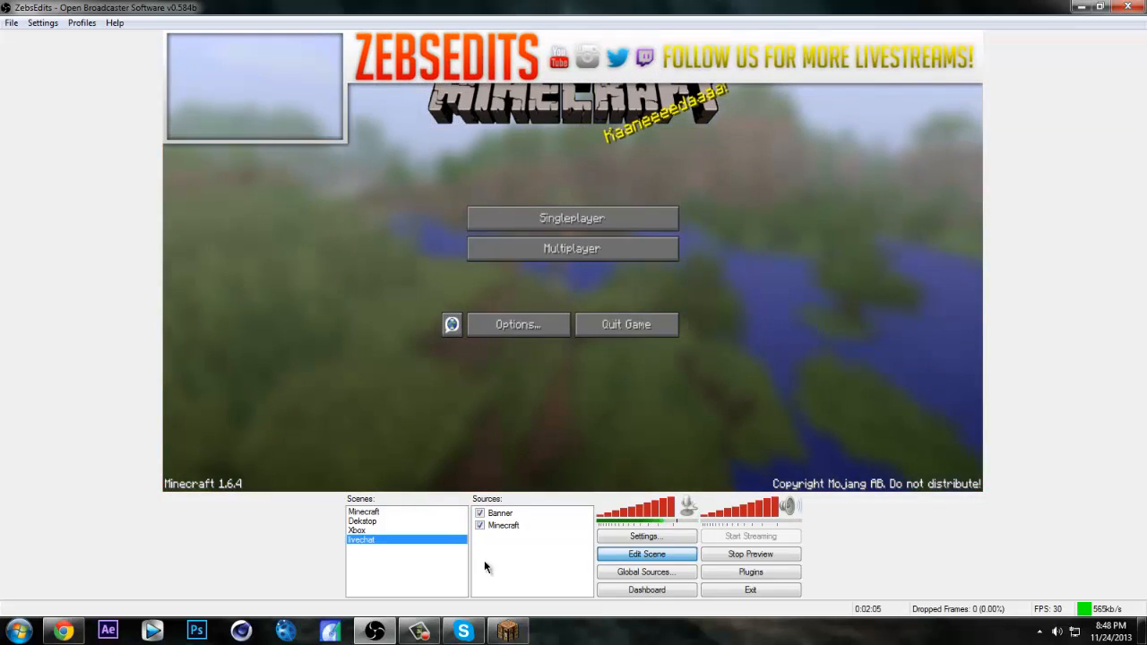
left_click(448, 511)
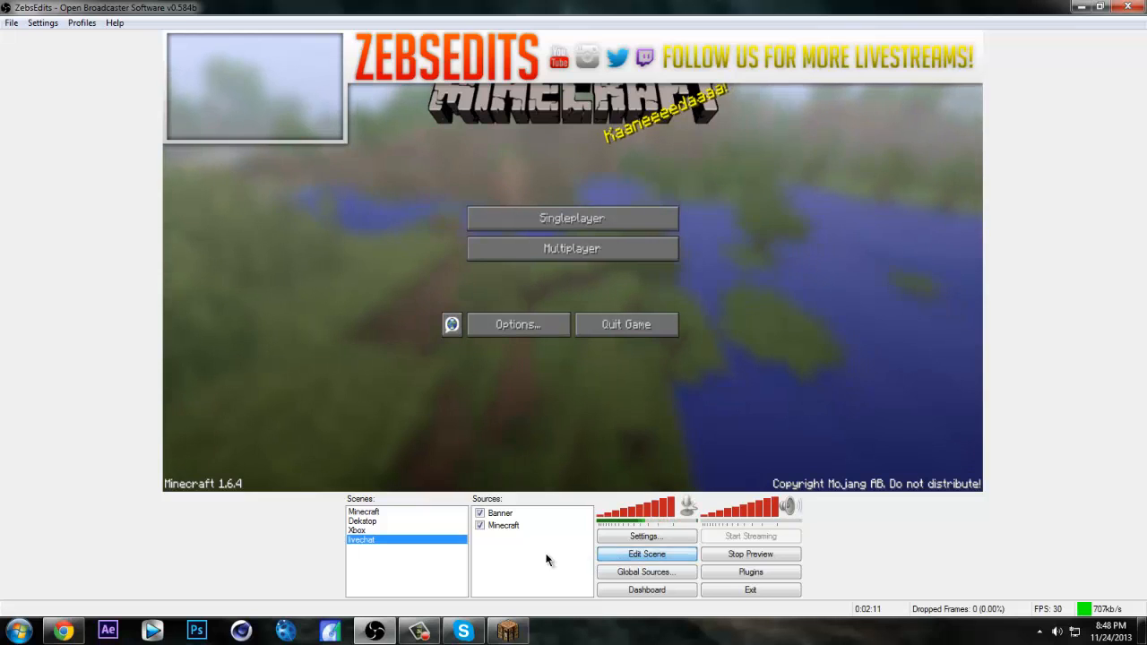
- Add an Image source with the default name to livechat, using the Zebsedits Logo file from the Graphics Stuff folder
mouse_move(608, 567)
left_click(663, 499)
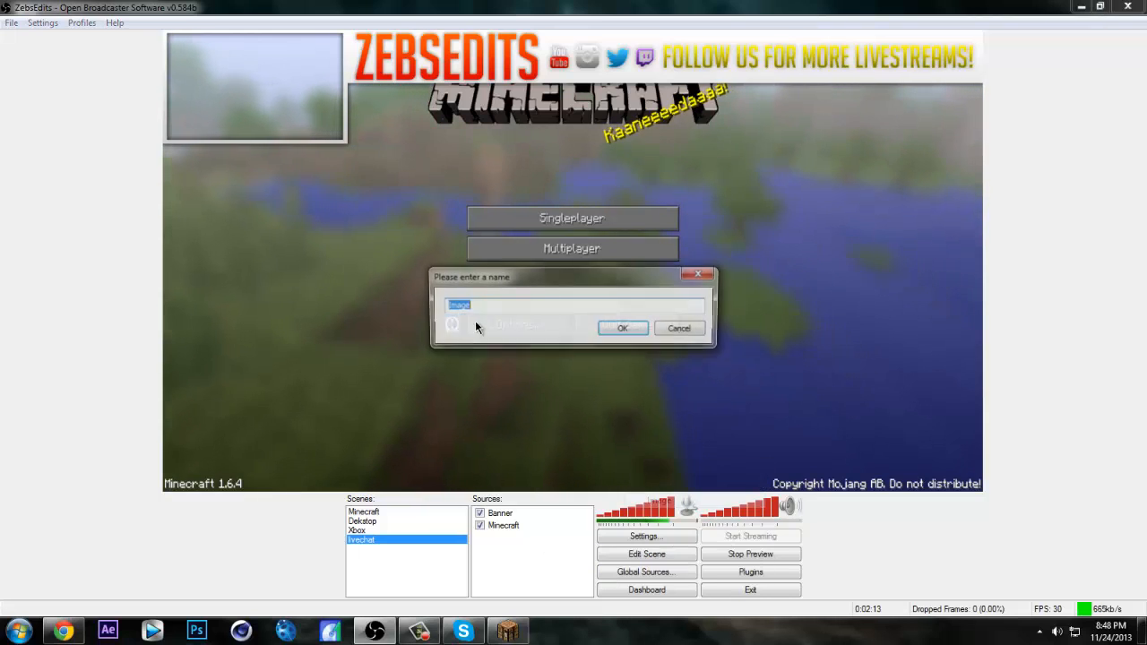
key("Return")
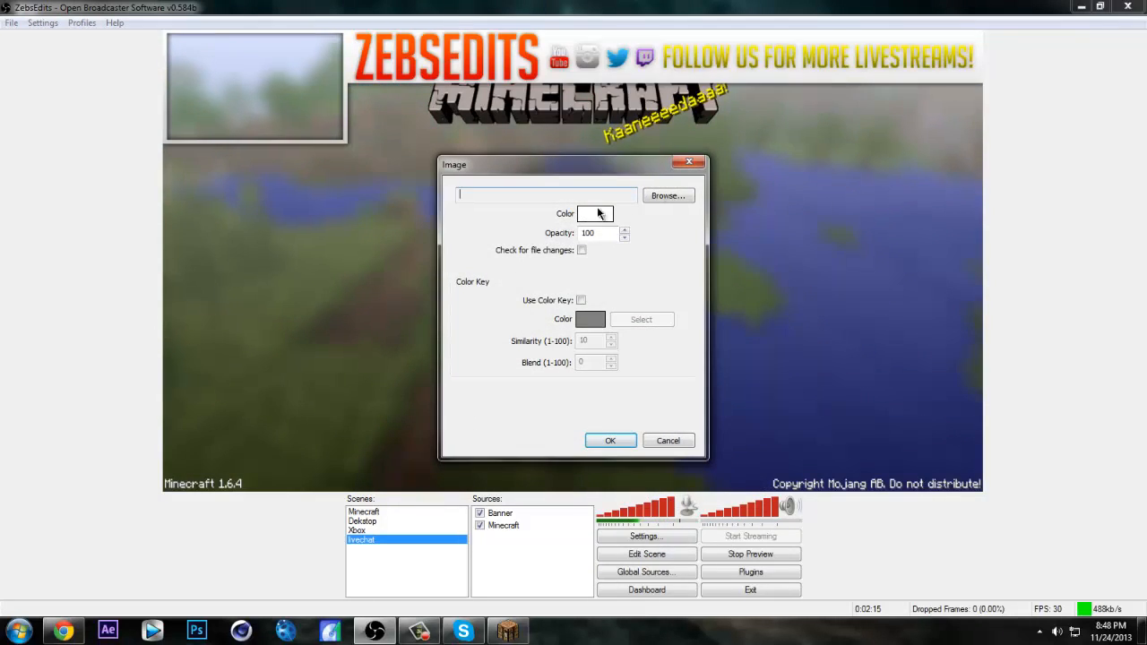
left_click(666, 195)
left_click_drag(847, 330, 847, 435)
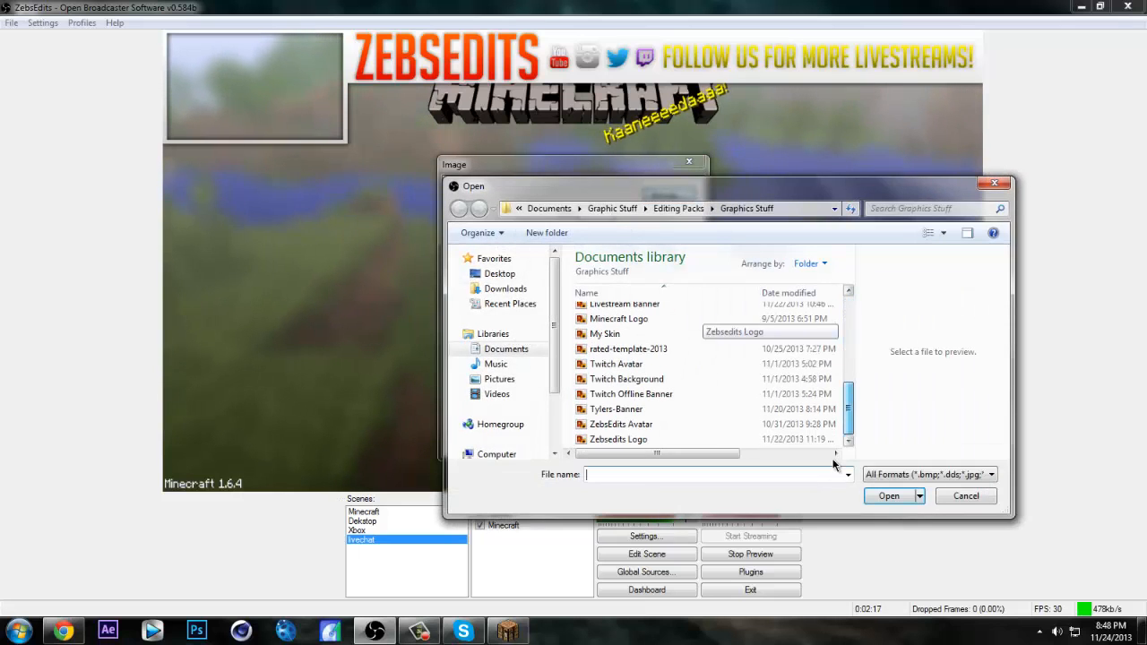
left_click(663, 440)
left_click(886, 495)
left_click(610, 440)
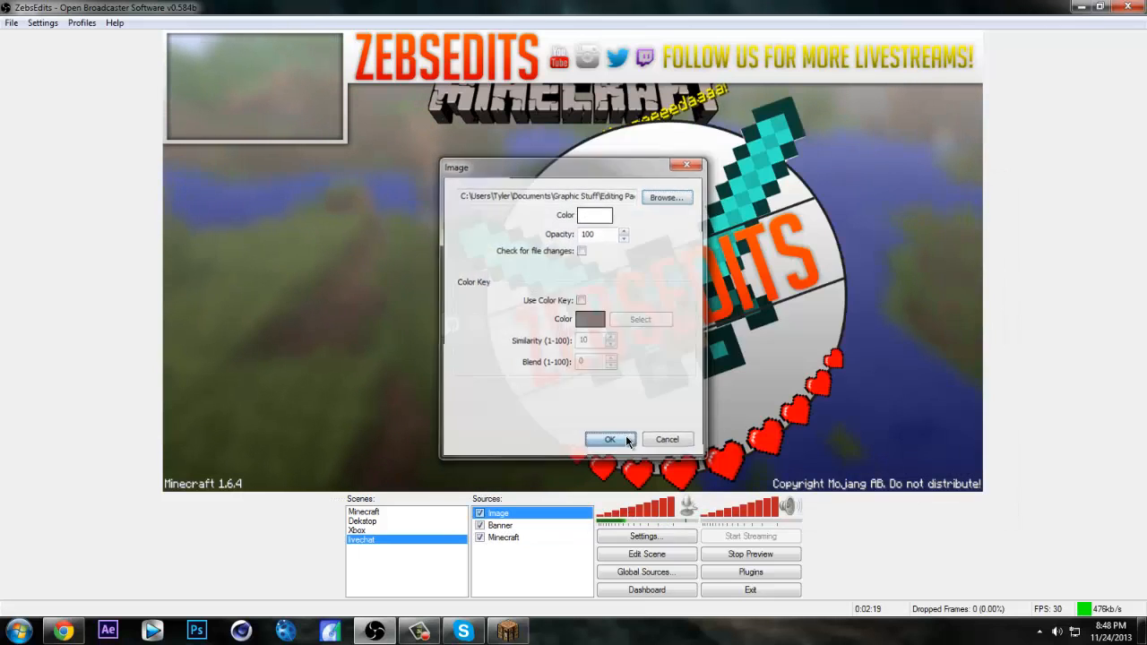
- Shrink the logo image and place it over the lower-right corner of the banner's webcam frame
left_click_drag(717, 354, 513, 230)
left_click_drag(939, 457, 415, 194)
left_click_drag(328, 125, 385, 164)
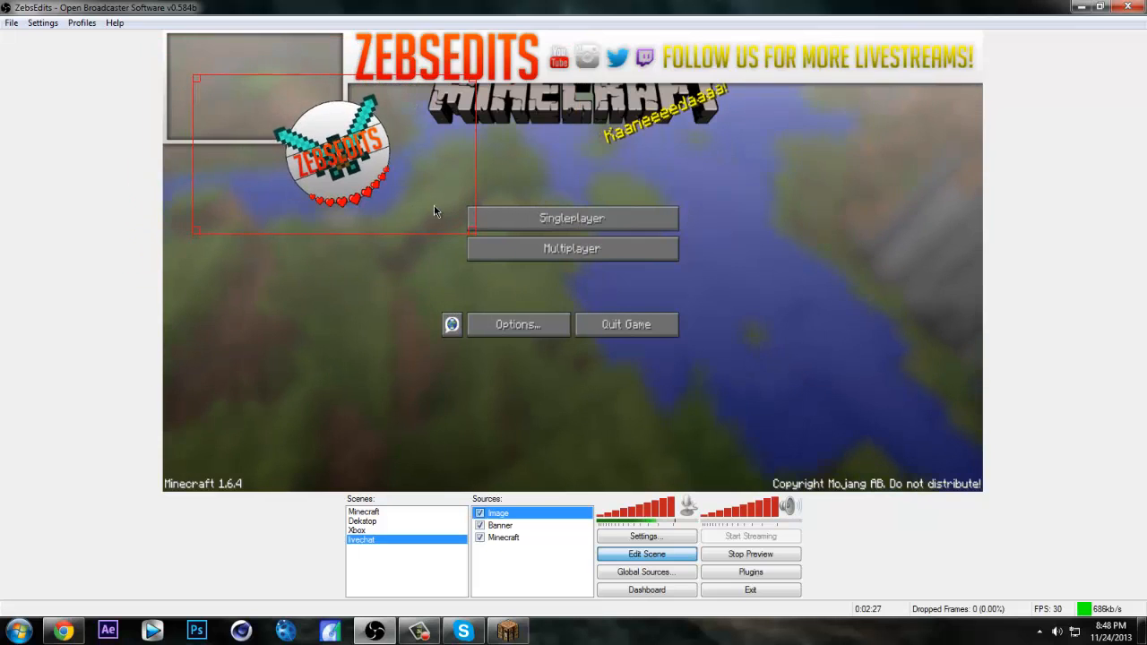
left_click_drag(470, 228, 435, 212)
left_click_drag(392, 176, 406, 171)
left_click(67, 295)
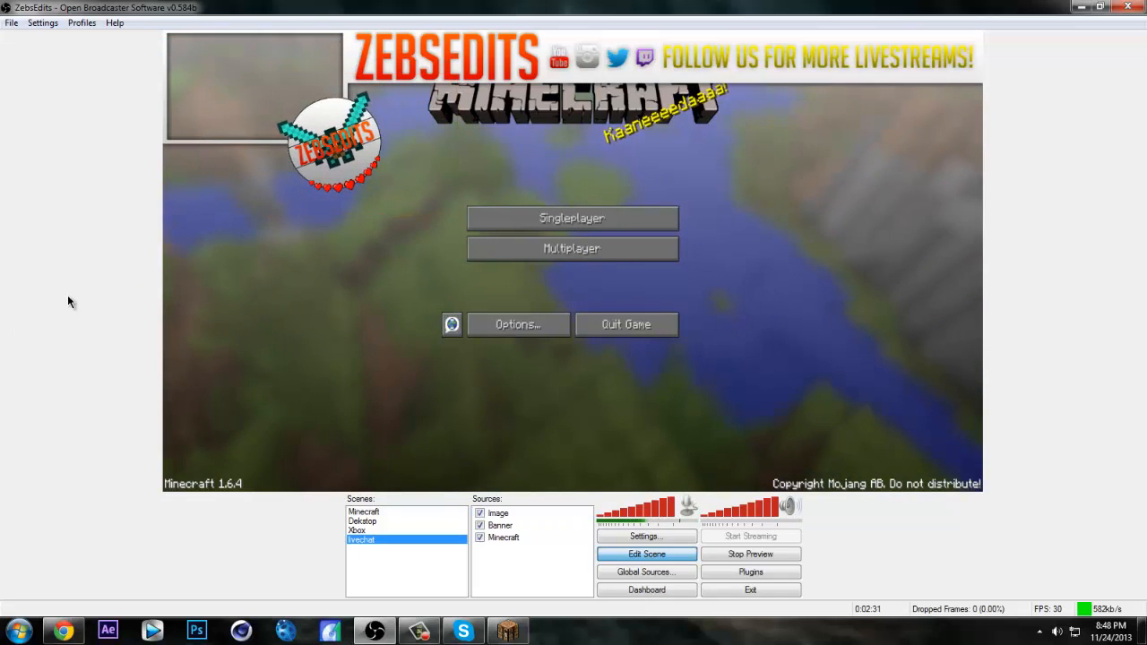
- Add a Video Capture Device source named Webcam to livechat, with Kinoni Video Source as its device
mouse_move(526, 564)
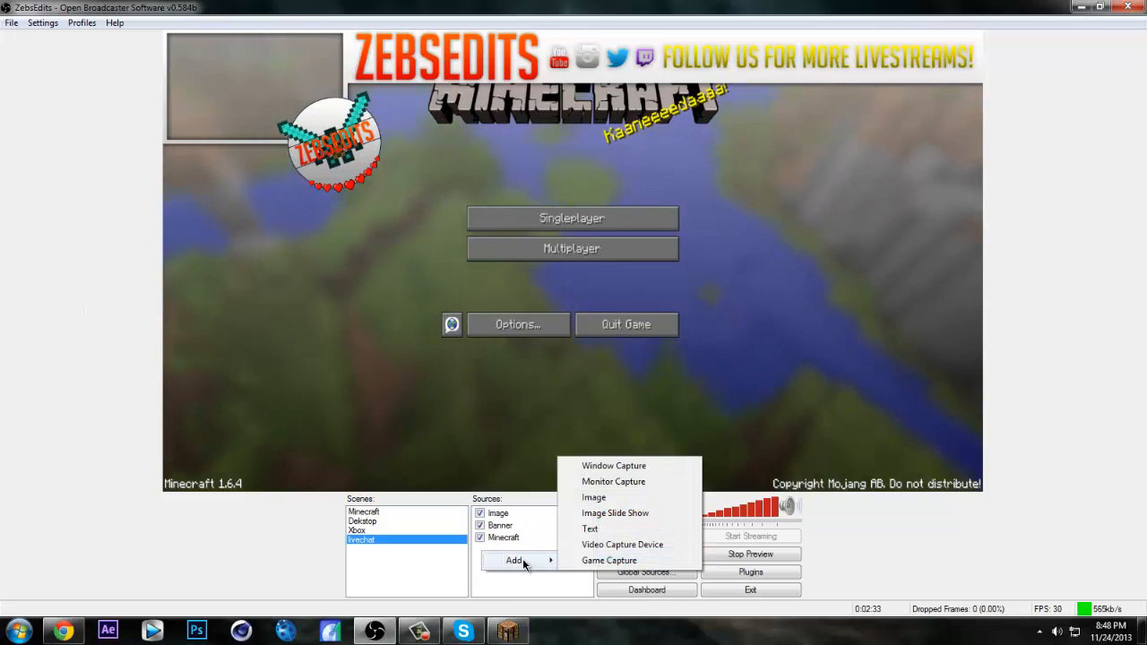
left_click(631, 548)
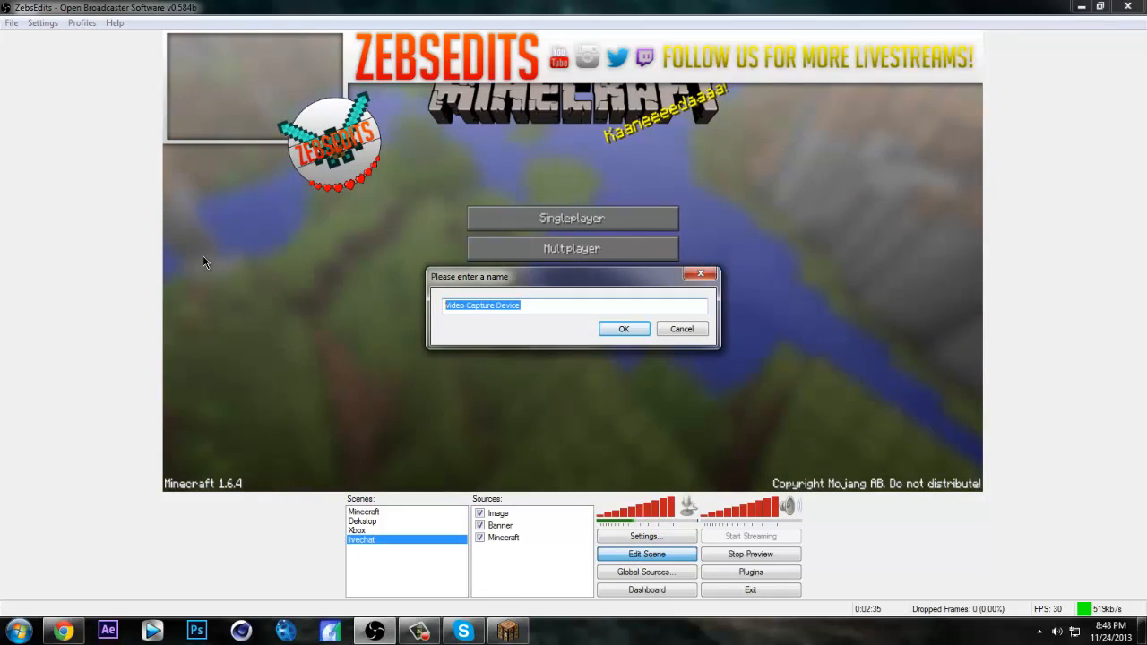
type("Webcam")
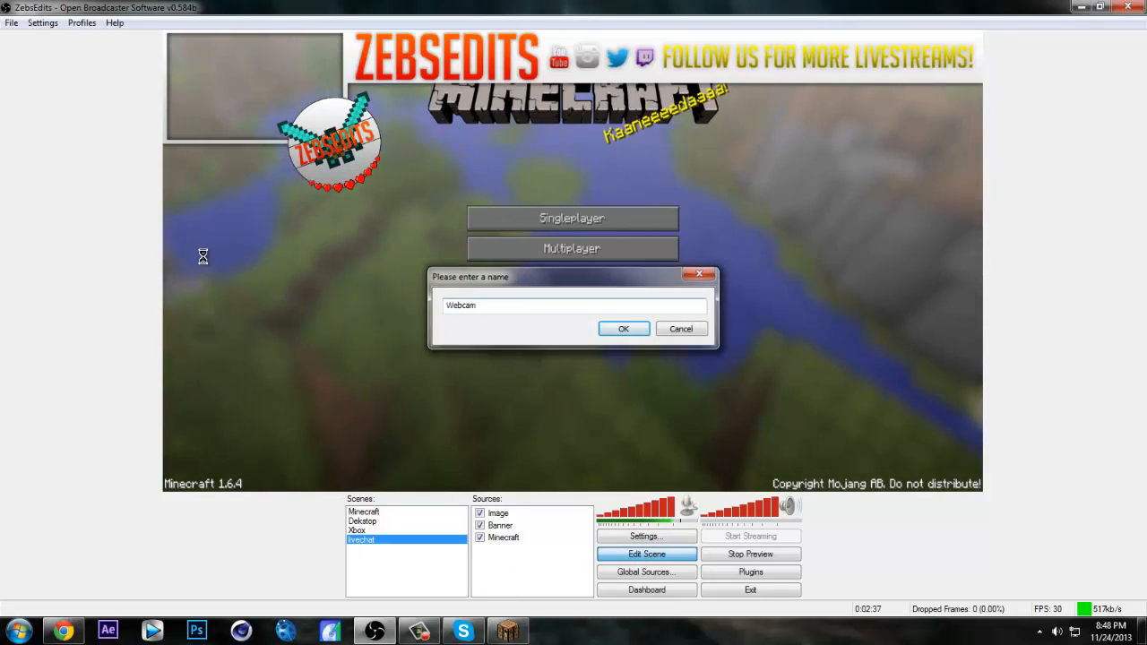
key("Return")
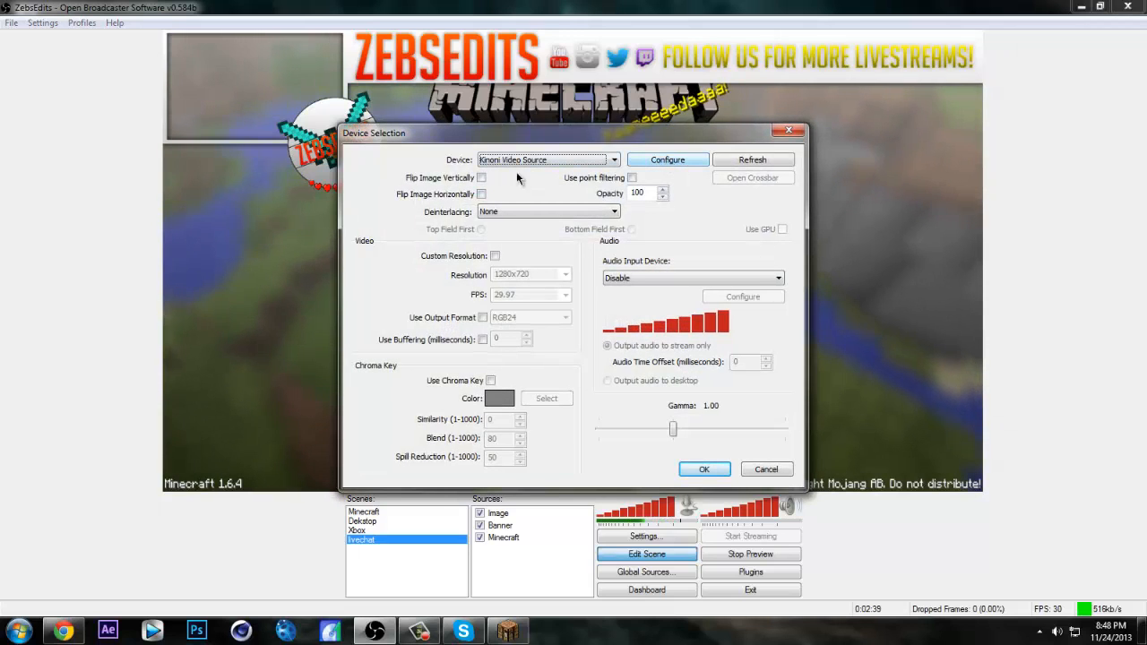
left_click(484, 160)
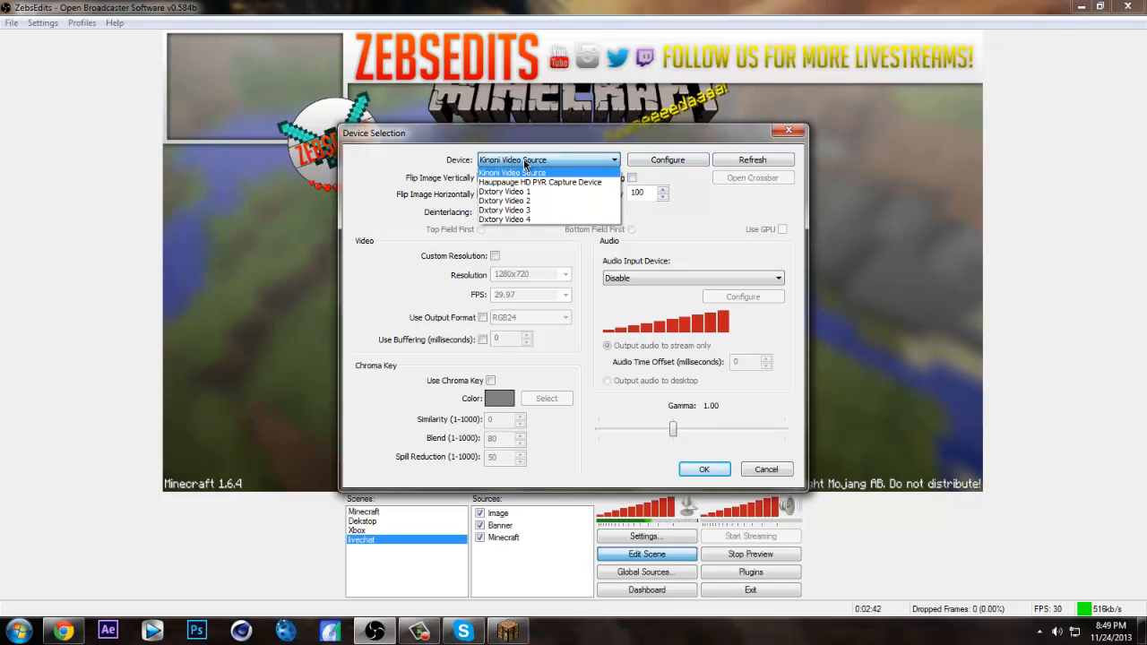
left_click(517, 172)
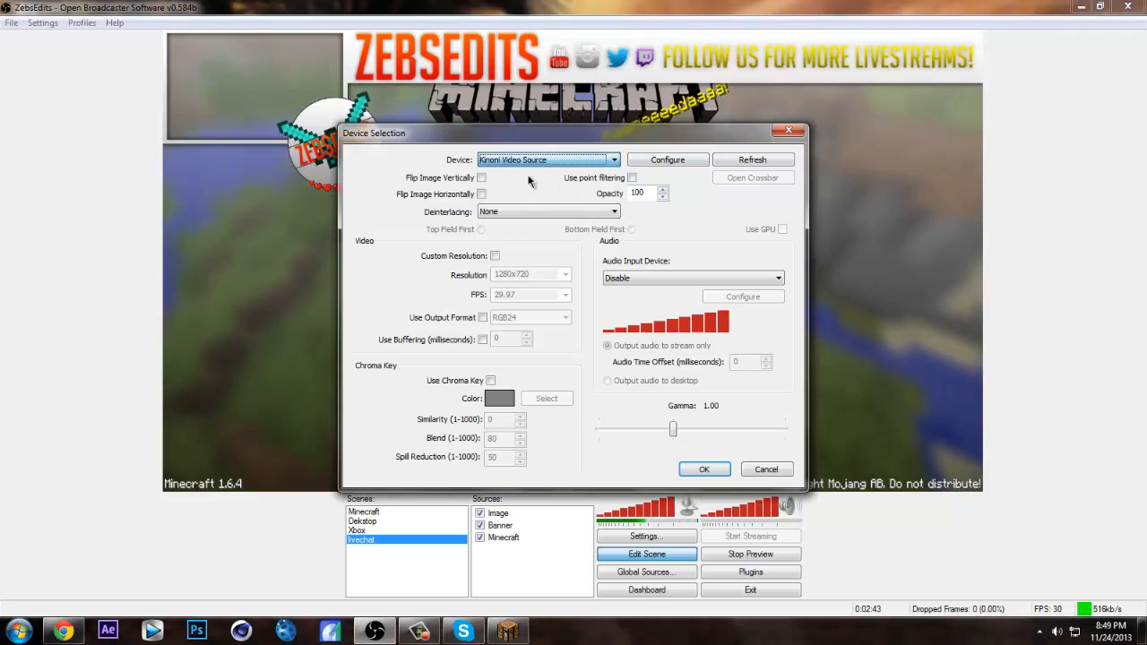
left_click(705, 470)
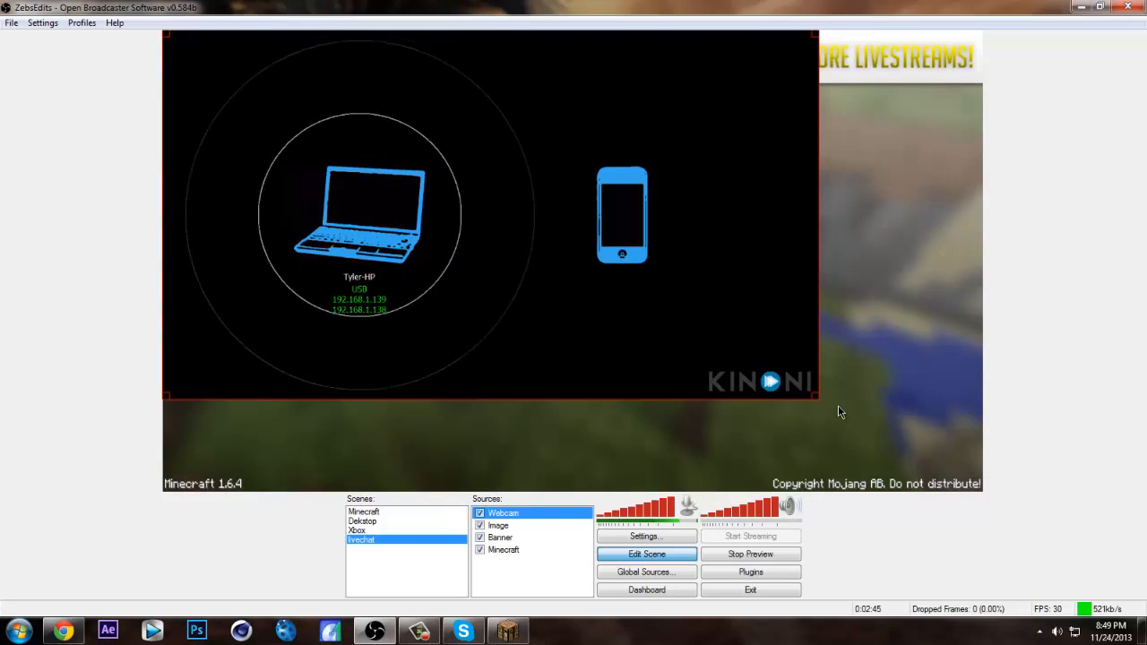
- Shrink the Webcam source to fit inside the banner's empty frame in the upper-left corner of the preview
left_click_drag(818, 397, 208, 128)
mouse_move(337, 133)
left_mouse_down()
mouse_move(628, 305)
mouse_move(558, 248)
mouse_move(532, 290)
mouse_move(646, 281)
mouse_move(518, 254)
mouse_move(750, 379)
mouse_move(430, 210)
mouse_move(486, 197)
mouse_move(541, 276)
mouse_move(763, 362)
mouse_move(636, 284)
mouse_move(402, 208)
mouse_move(332, 159)
mouse_move(341, 128)
mouse_move(341, 139)
left_mouse_up()
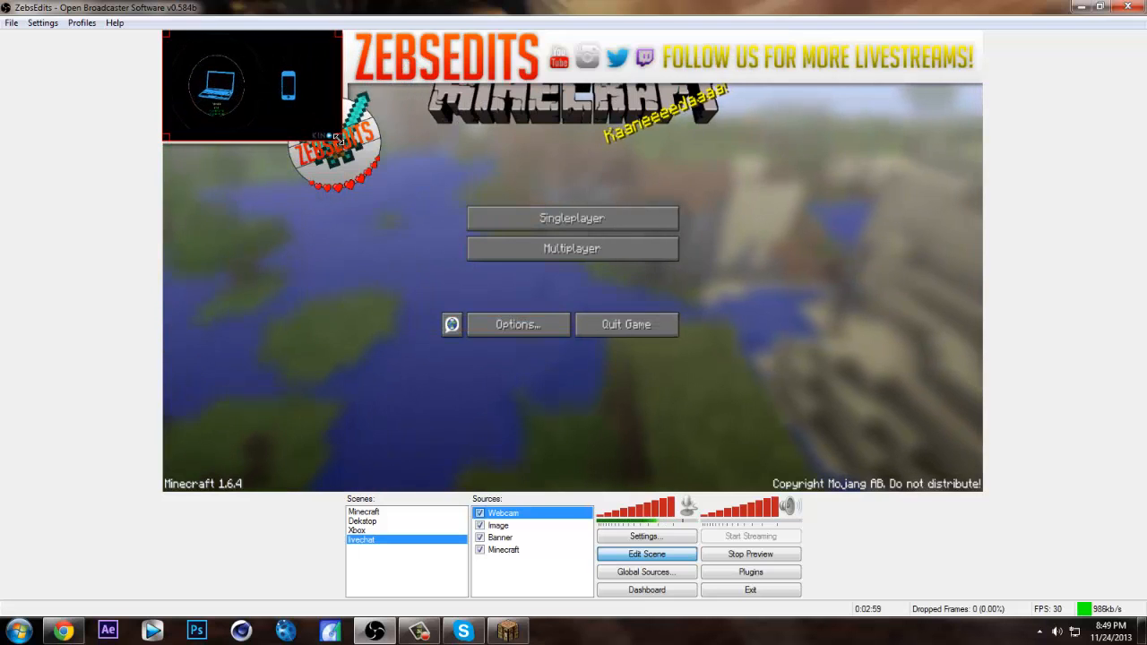
left_click(439, 248)
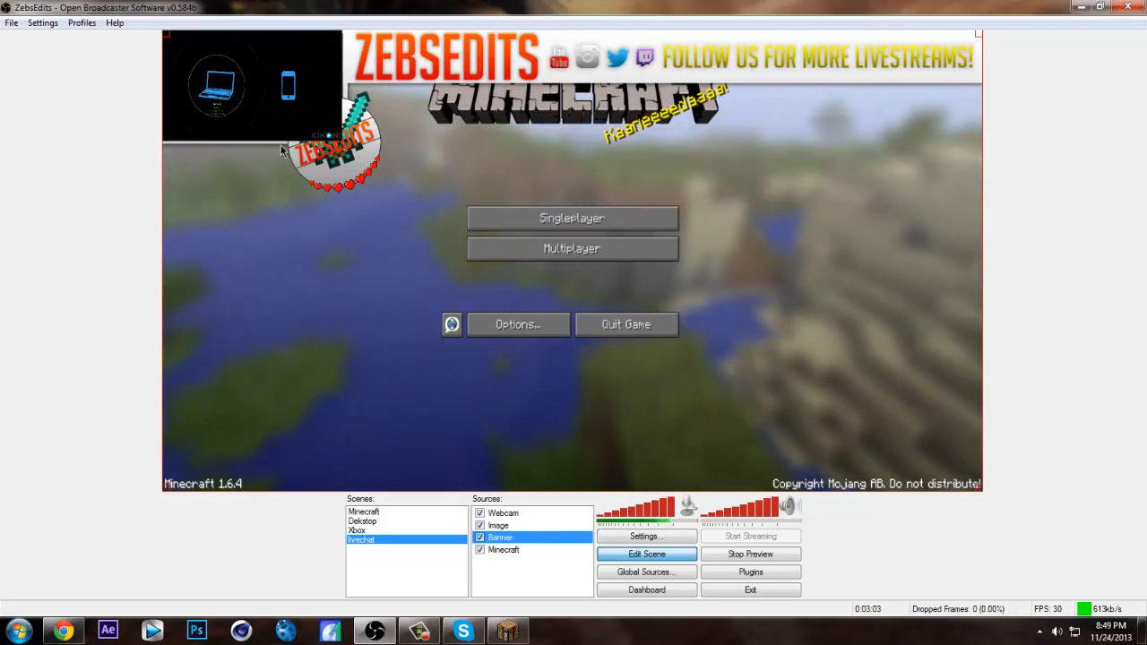
- Move the Webcam source down one place in the source order so the logo image sits in front of it
left_click(519, 516)
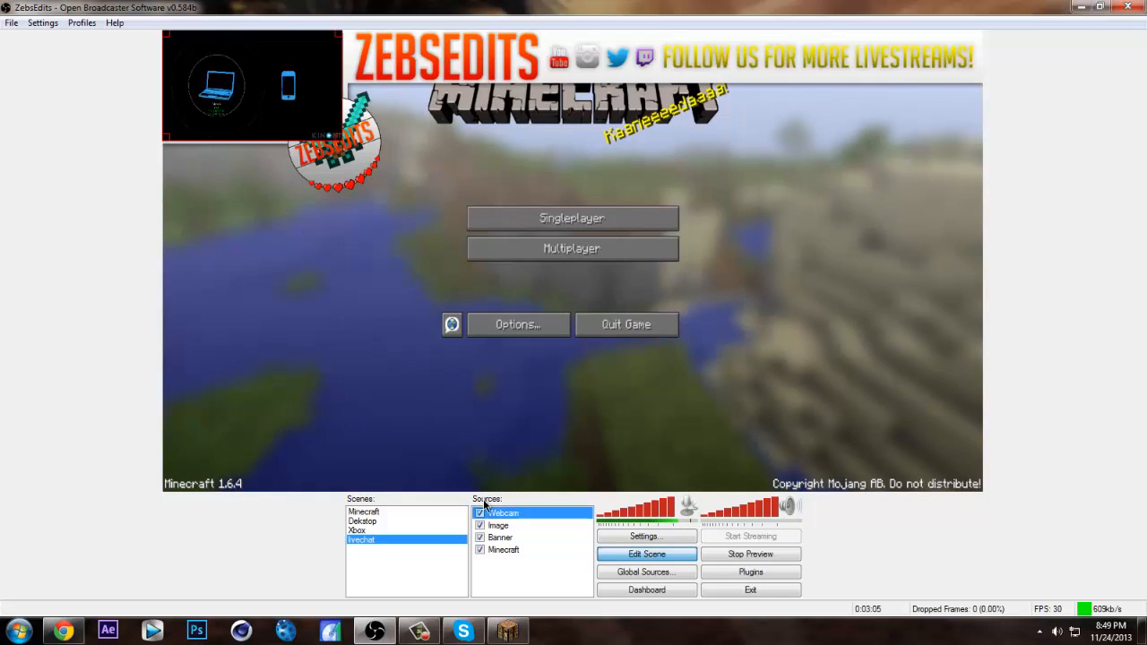
right_click(510, 518)
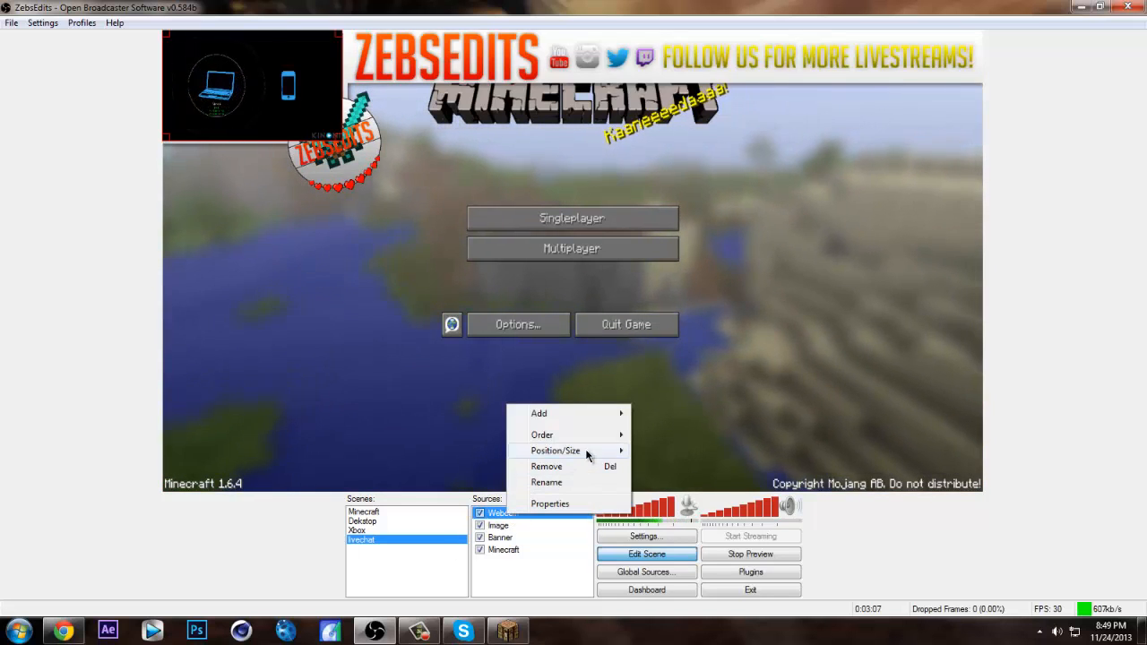
mouse_move(587, 457)
mouse_move(625, 435)
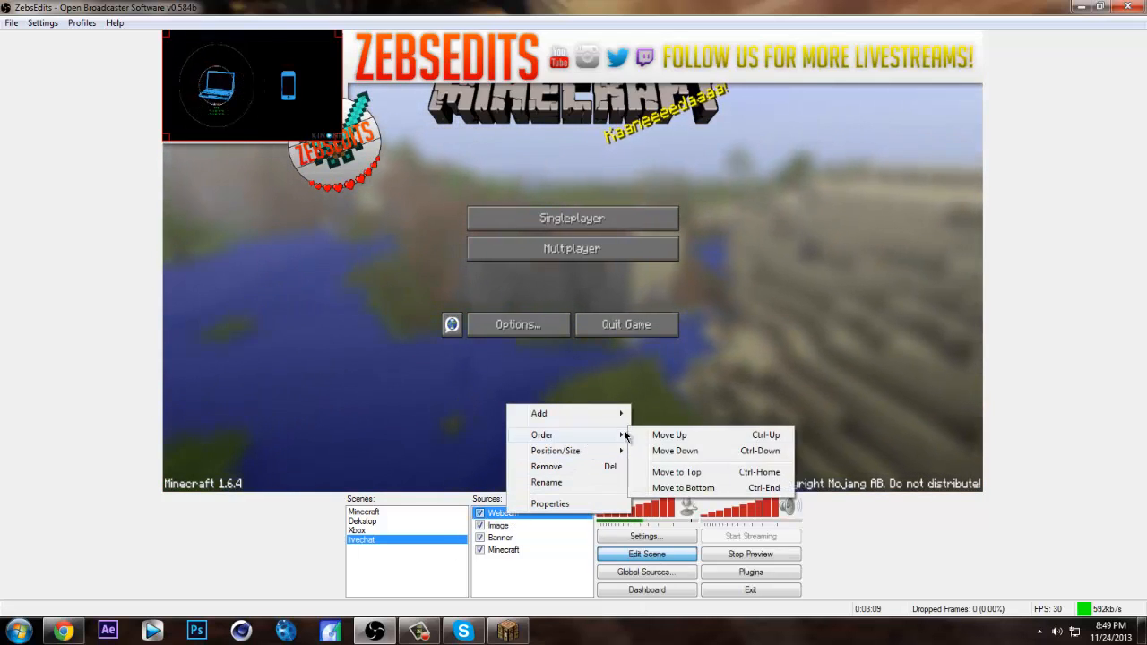
left_click(667, 453)
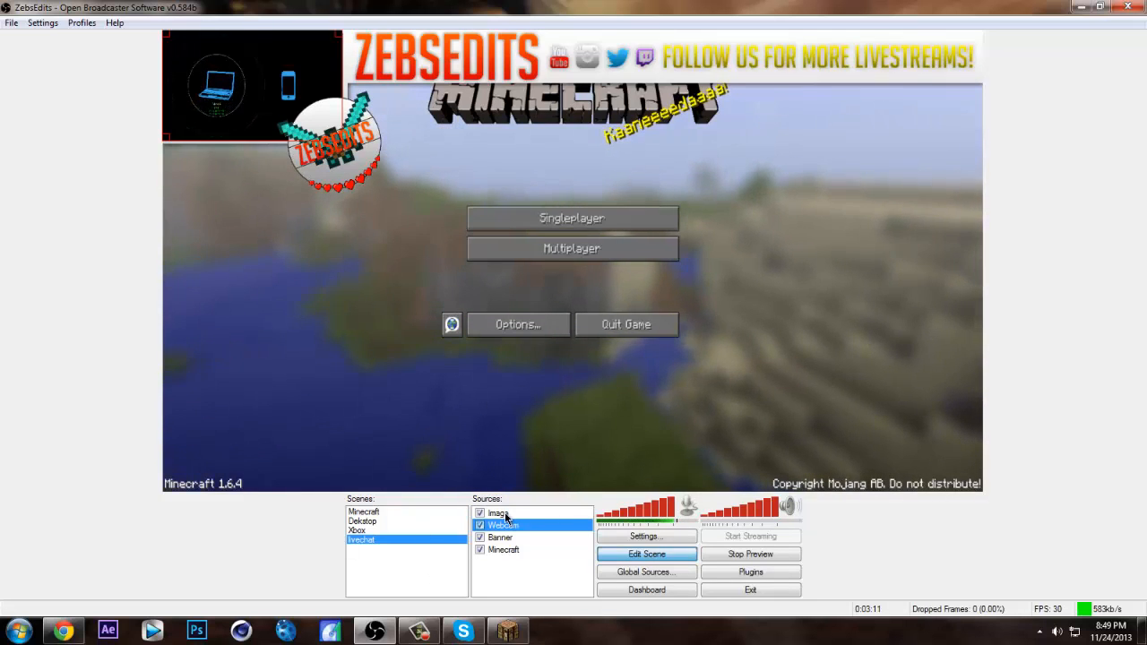
left_click(398, 214)
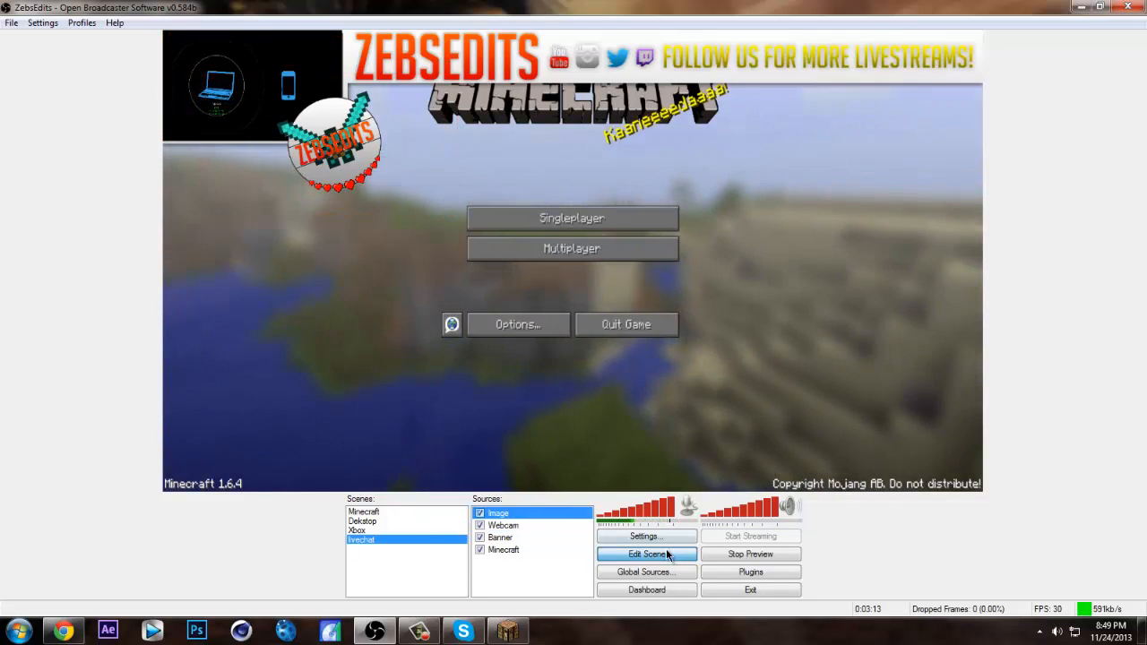